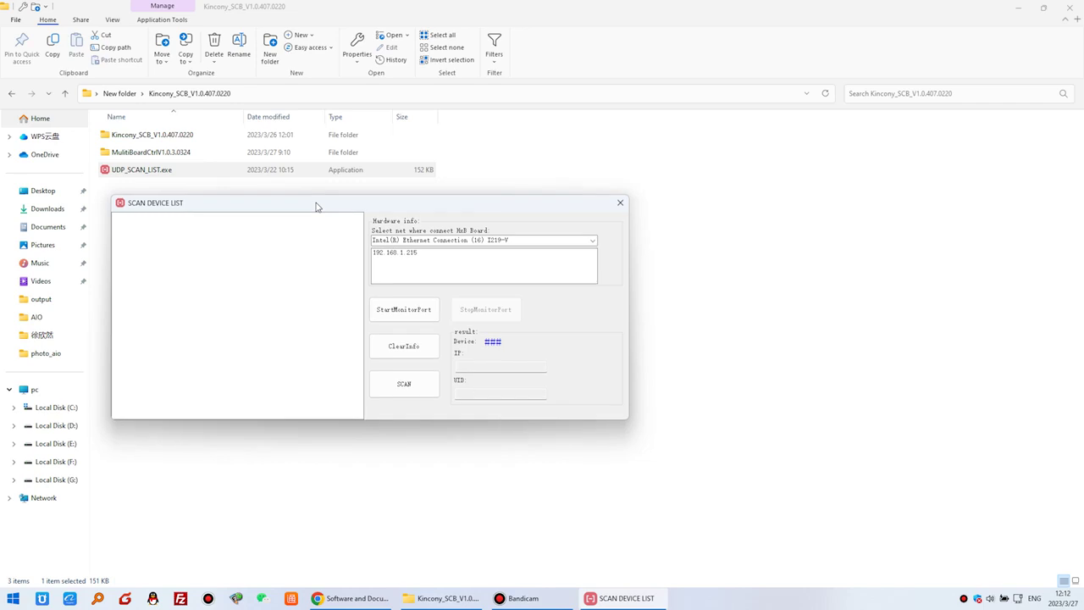
Monitor the port on network address 192.168.1.215, scan for devices, and select the COLB board found.
{"action": "left_click", "coordinate": [424, 257]}
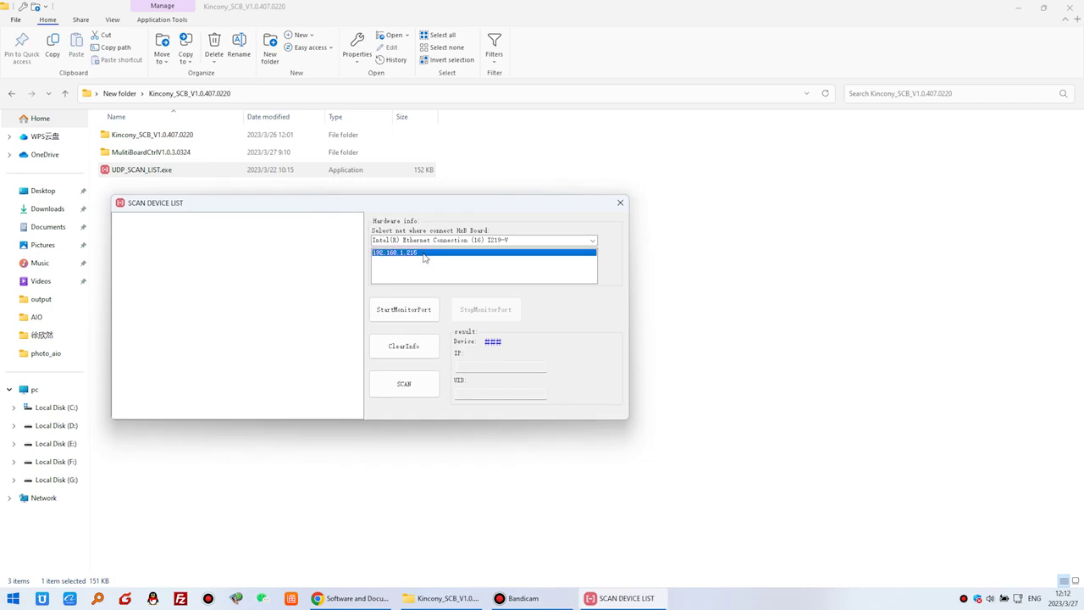
{"action": "left_click", "coordinate": [427, 315]}
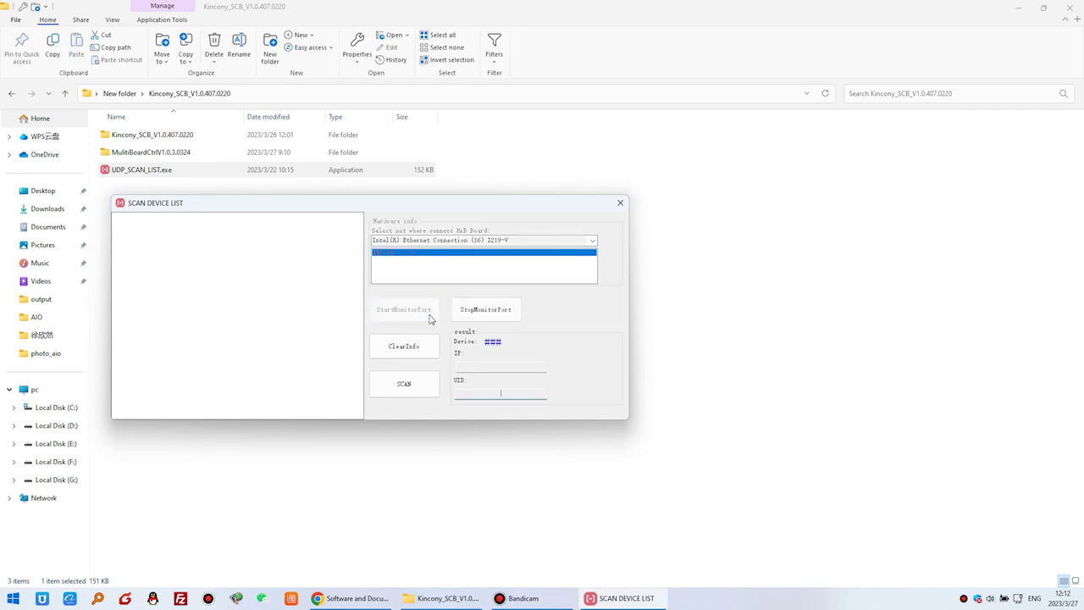
{"action": "left_click", "coordinate": [430, 388]}
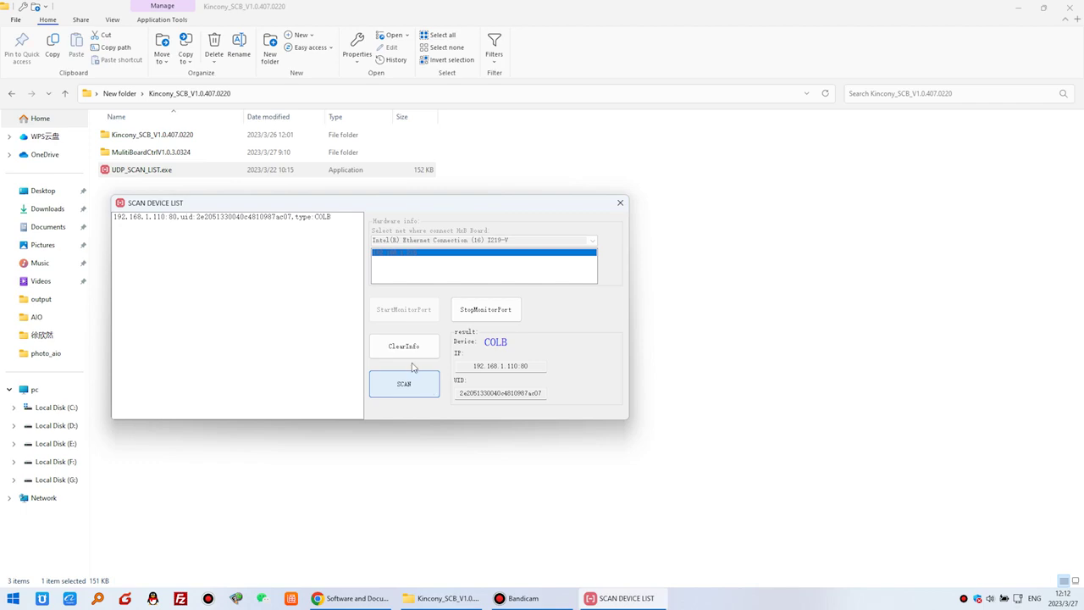
{"action": "left_click", "coordinate": [165, 217]}
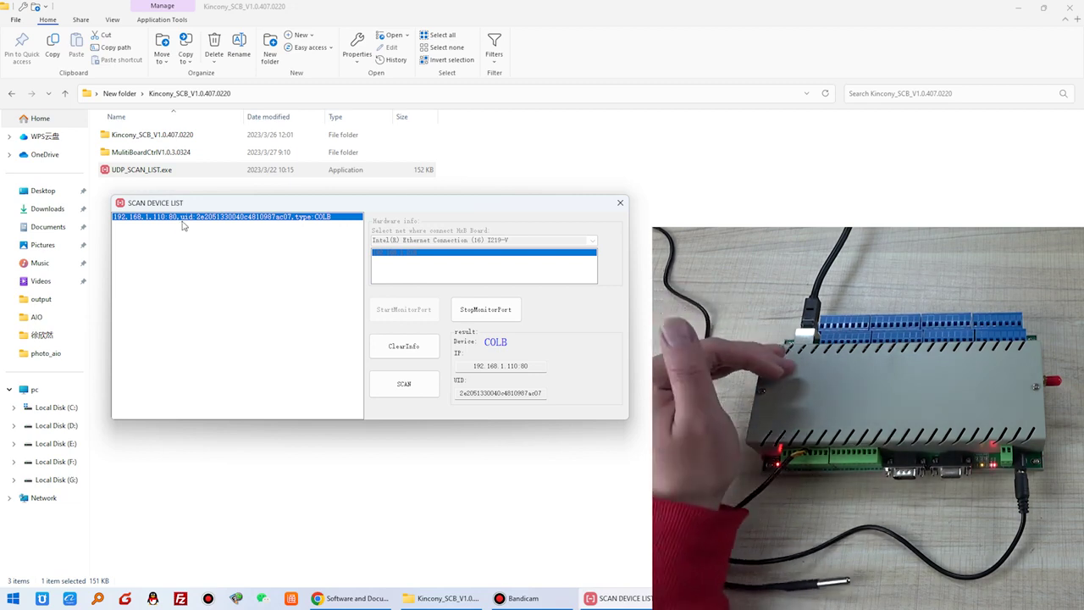
Switch to Chrome and open the board's web page at 192.168.1.110 in a new tab.
{"action": "left_click", "coordinate": [315, 600]}
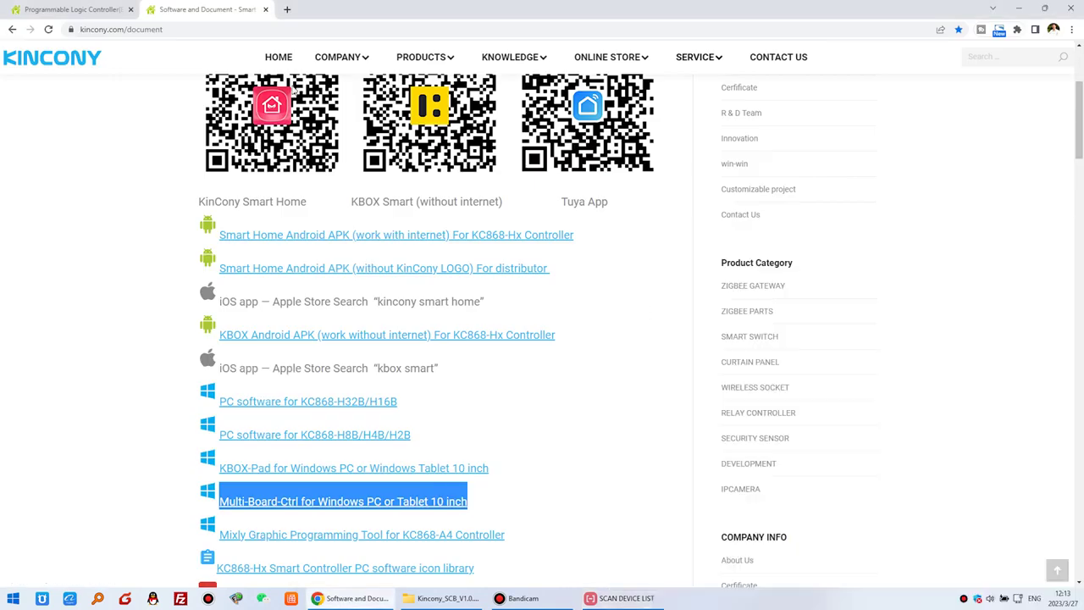
{"action": "left_click", "coordinate": [287, 11]}
{"action": "type", "text": "19"}
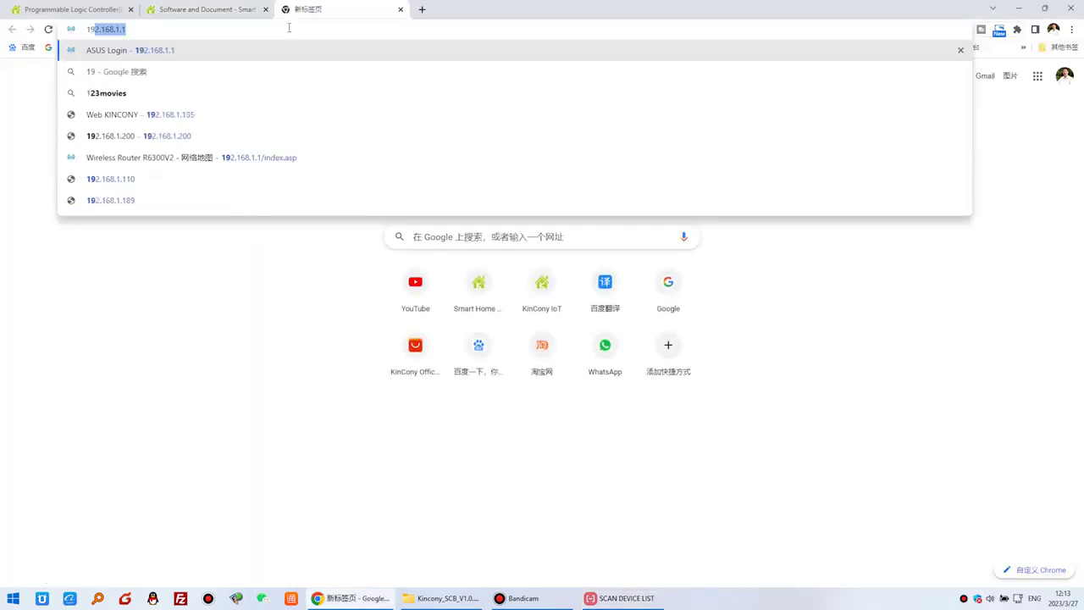
{"action": "type", "text": "2.168.1.110"}
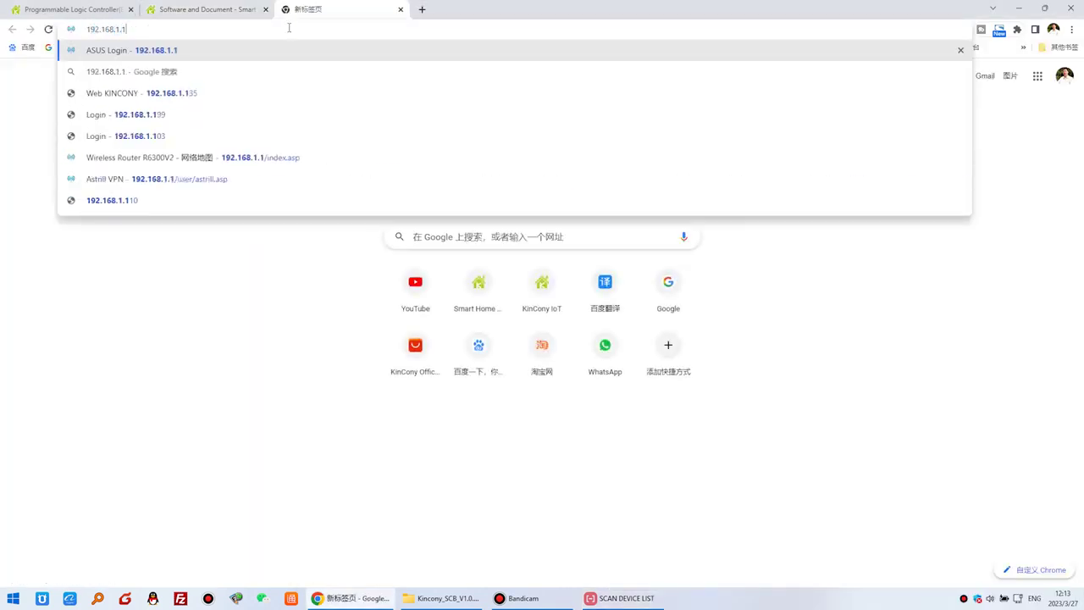
{"action": "key", "text": "Return"}
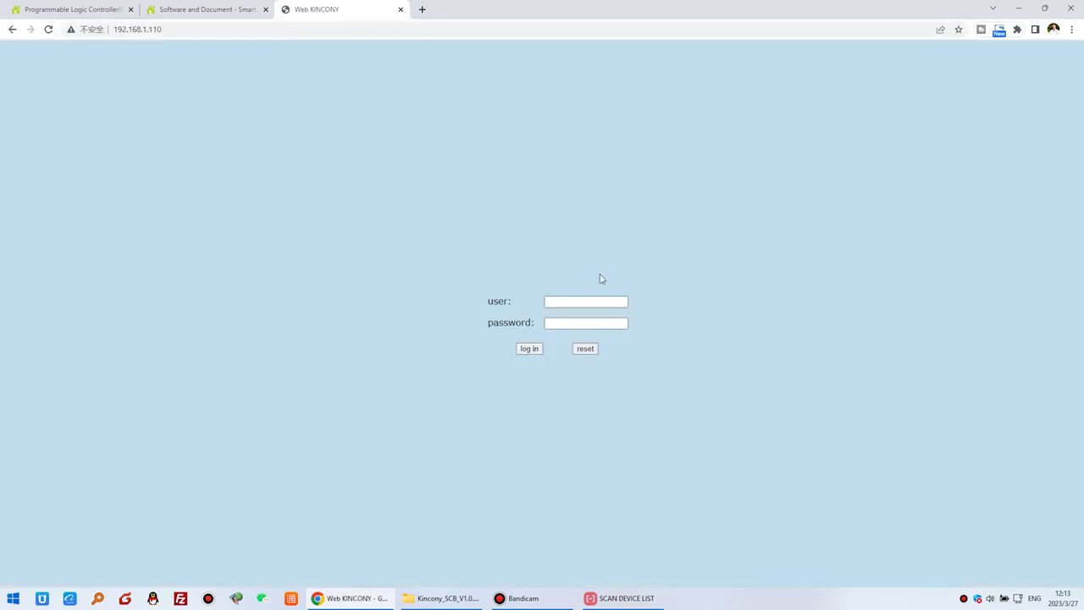
Log in to the board's web page as admin, entering the account password.
{"action": "left_click", "coordinate": [560, 302]}
{"action": "left_click", "coordinate": [585, 323]}
{"action": "left_click", "coordinate": [549, 324]}
{"action": "left_click", "coordinate": [578, 347]}
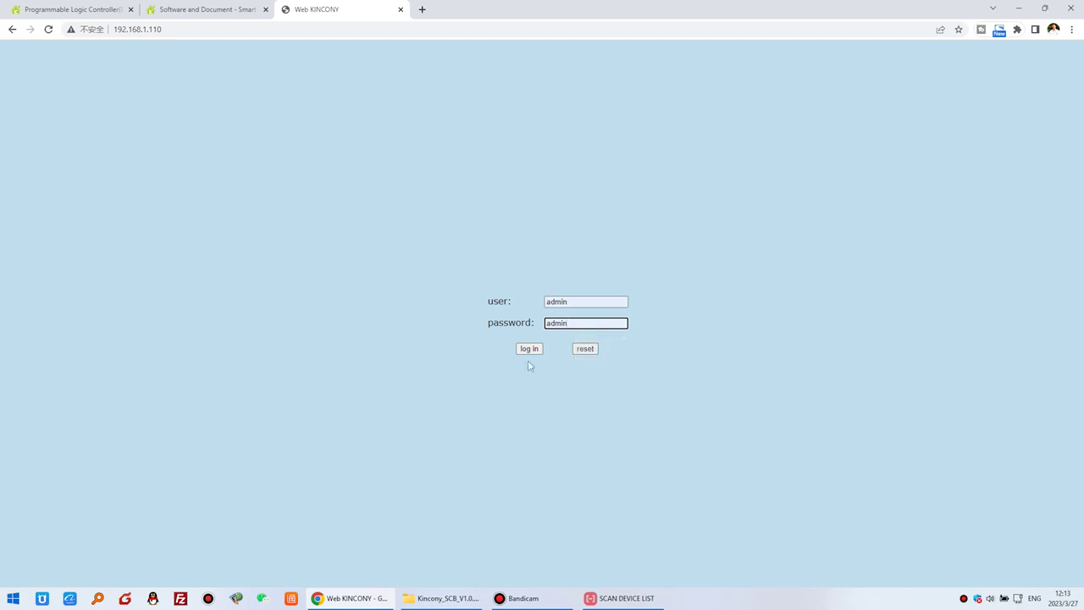
{"action": "left_click", "coordinate": [530, 348]}
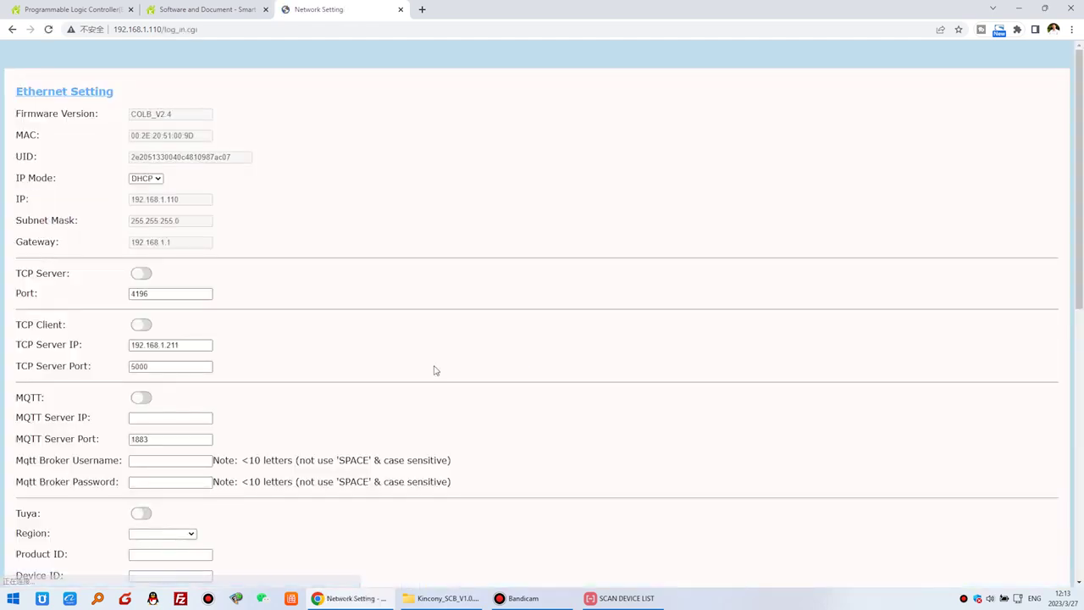
Review the firmware version in the Ethernet settings and enable the TCP Server.
{"action": "left_click_drag", "start_coordinate": [177, 120], "coordinate": [44, 119]}
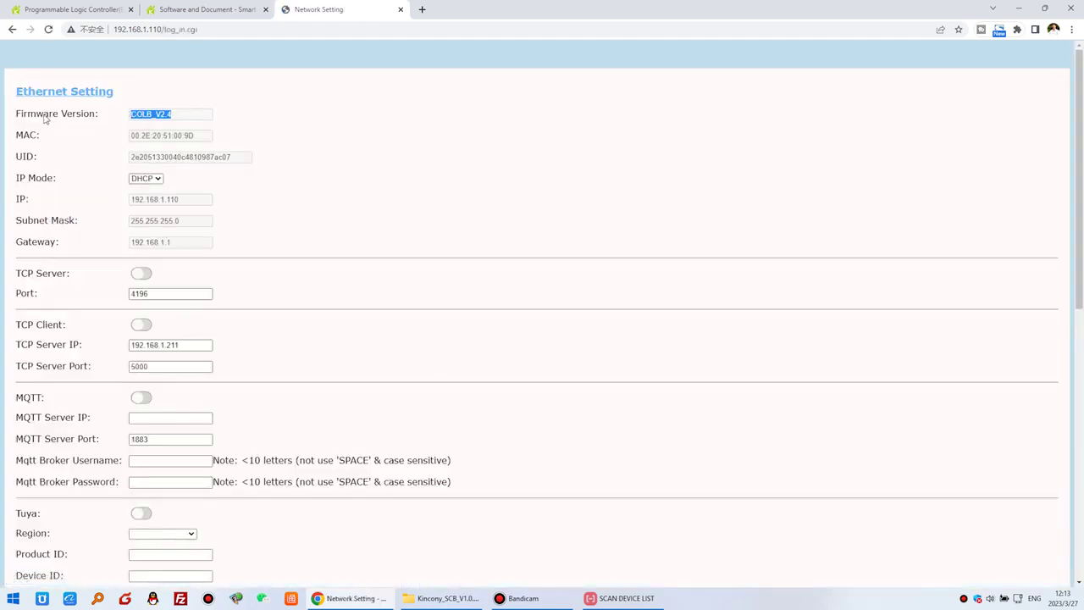
{"action": "scroll", "coordinate": [219, 313], "scroll_direction": "down", "scroll_amount": 1}
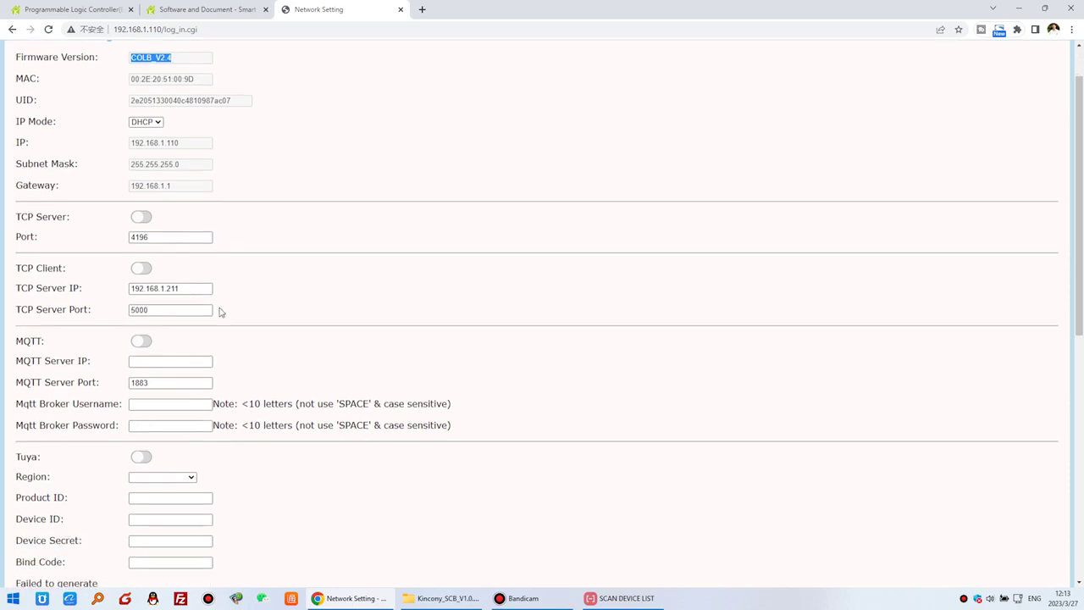
{"action": "left_click", "coordinate": [449, 598]}
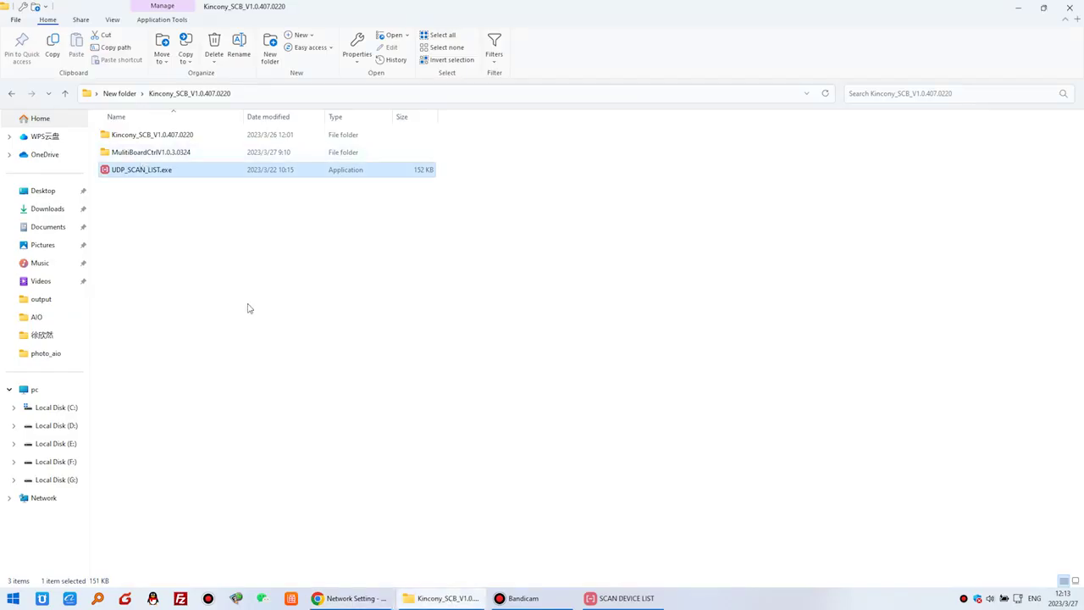
{"action": "left_click", "coordinate": [353, 597]}
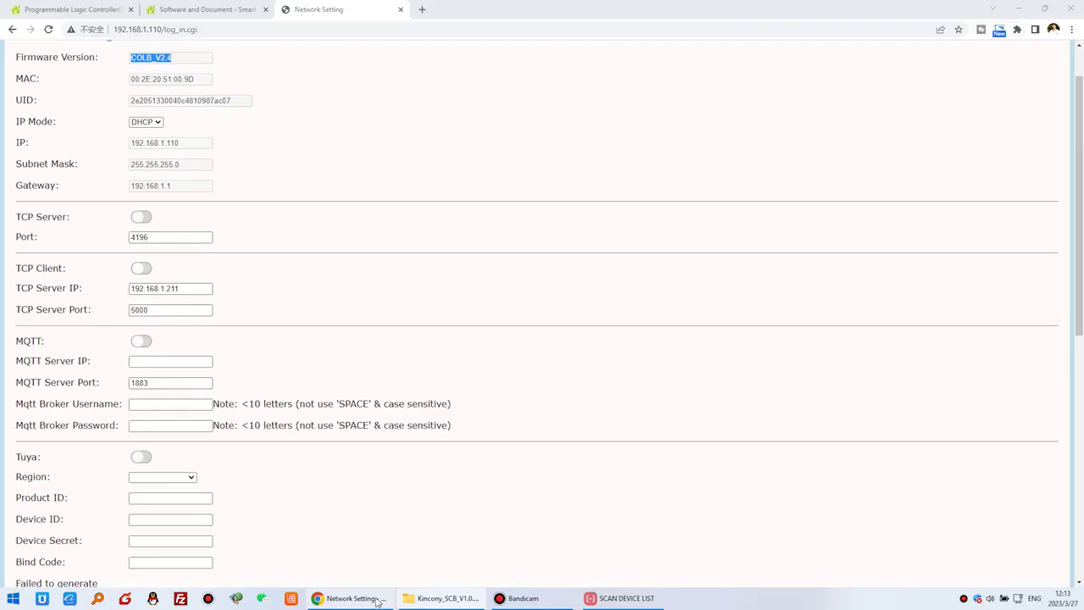
{"action": "left_click_drag", "start_coordinate": [15, 218], "coordinate": [81, 218]}
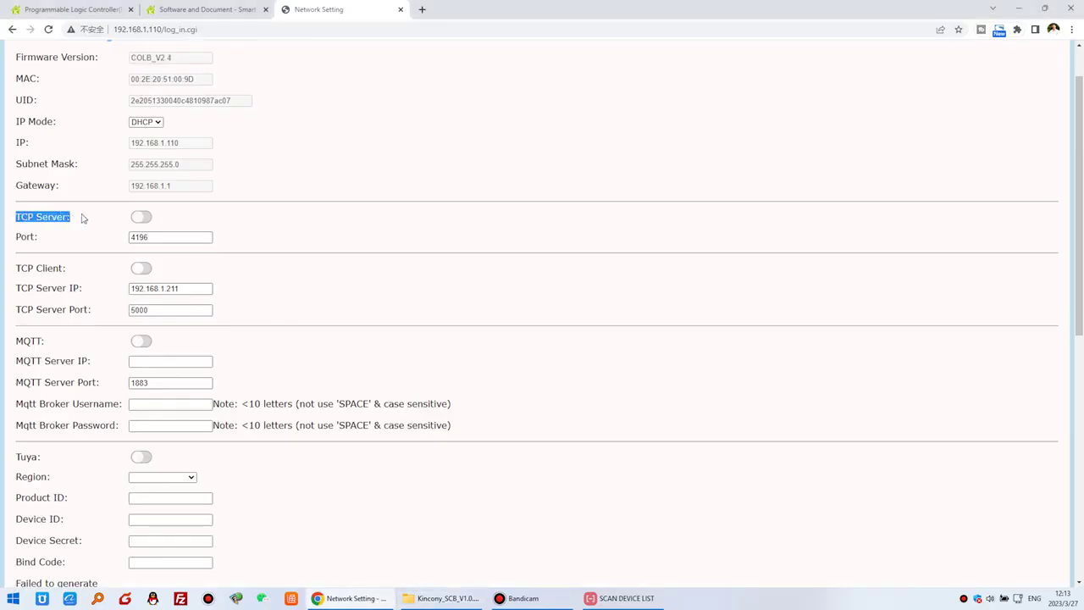
{"action": "left_click", "coordinate": [80, 218]}
{"action": "scroll", "coordinate": [51, 339], "scroll_direction": "down", "scroll_amount": 1}
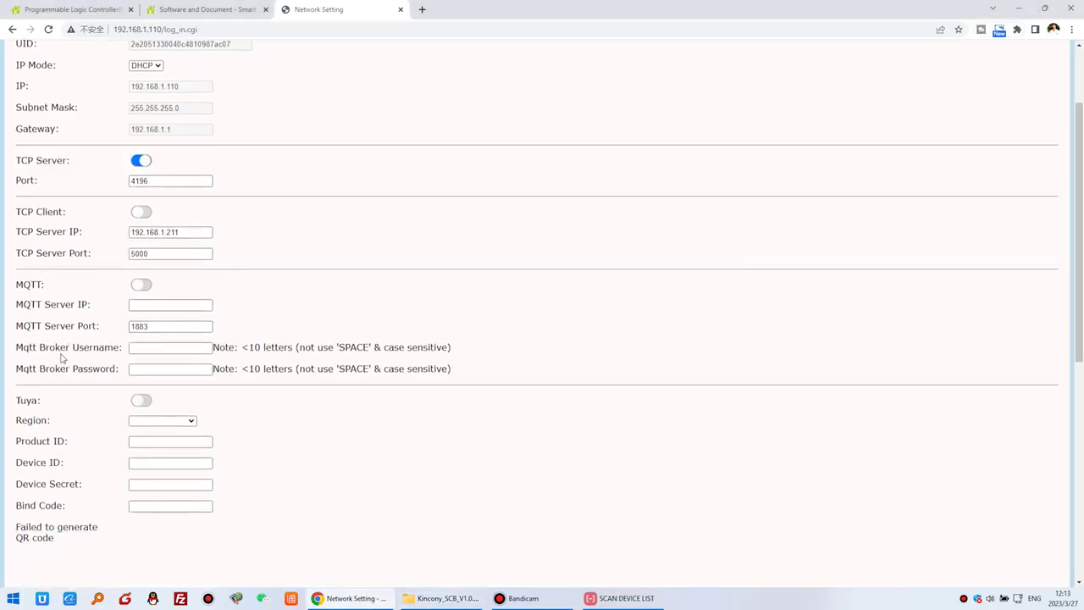
{"action": "left_click", "coordinate": [140, 285]}
{"action": "left_click", "coordinate": [143, 286]}
{"action": "scroll", "coordinate": [144, 288], "scroll_direction": "down", "scroll_amount": 1}
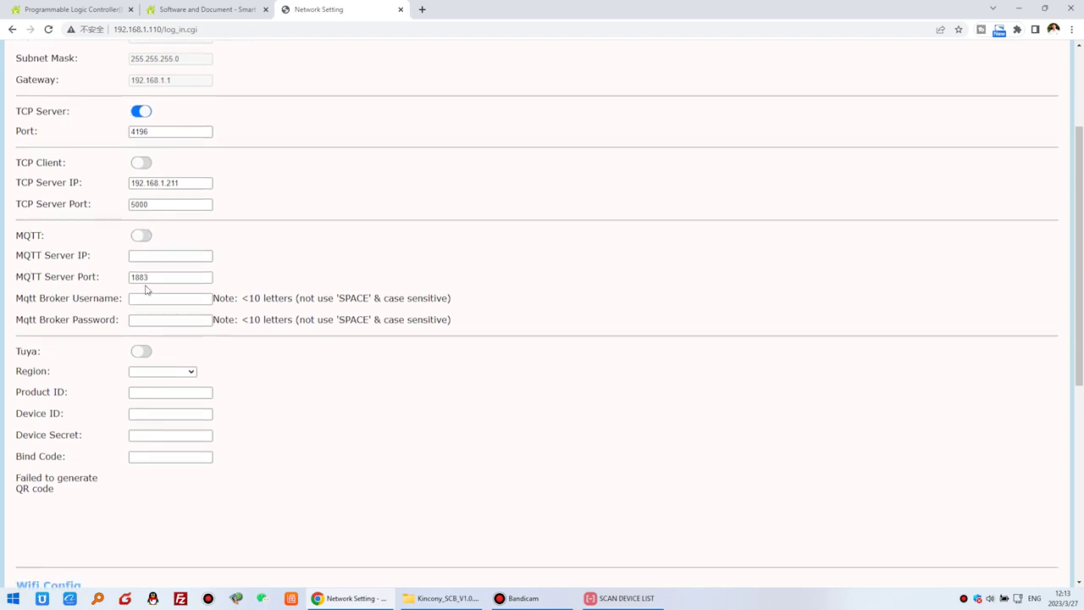
{"action": "left_click", "coordinate": [137, 345]}
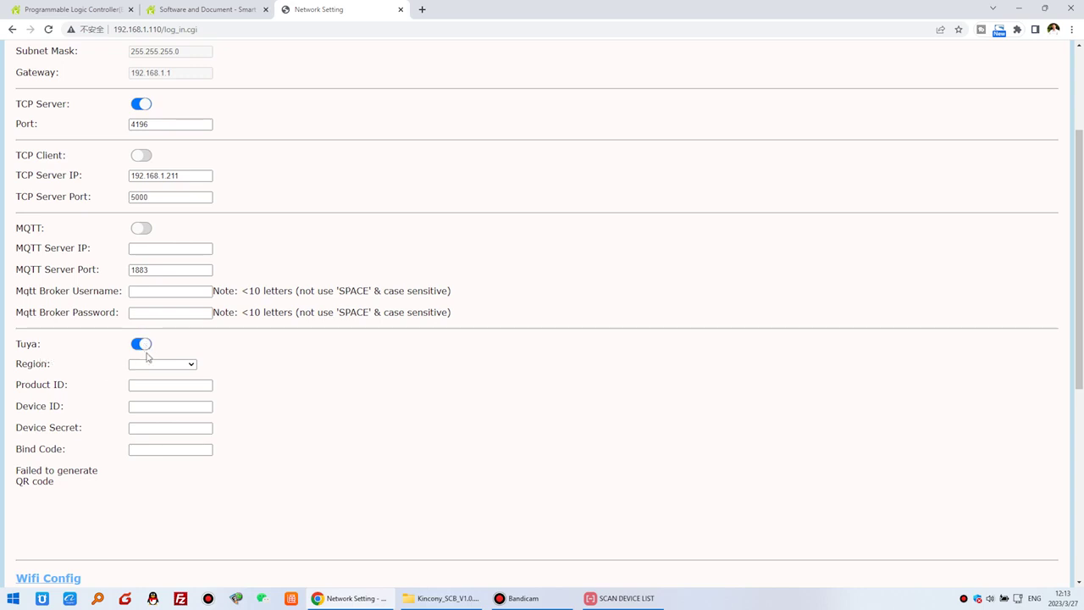
{"action": "left_click", "coordinate": [143, 348]}
Save the board's network configuration and let the module reboot.
{"action": "scroll", "coordinate": [223, 402], "scroll_direction": "up", "scroll_amount": 2}
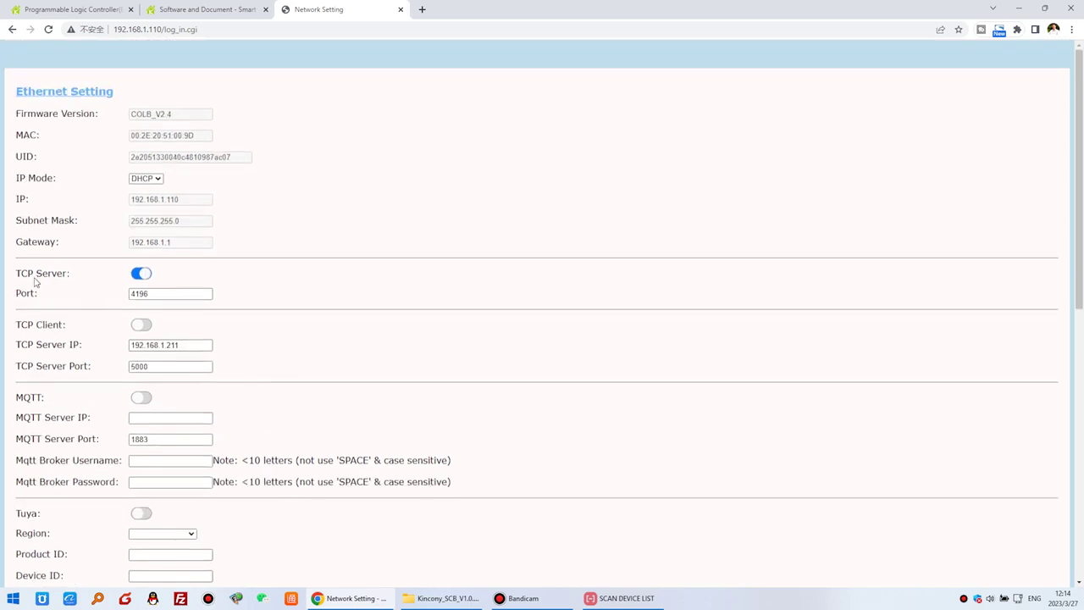
{"action": "scroll", "coordinate": [190, 282], "scroll_direction": "down", "scroll_amount": 7}
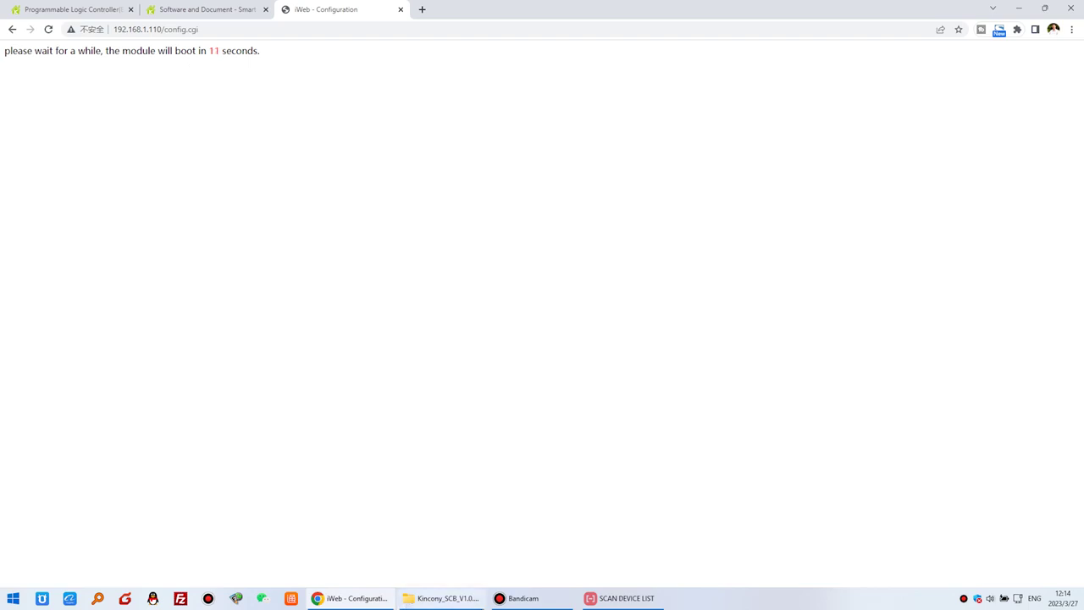
Switch to File Explorer, open the MulitiBoardCtrlV1.0.3.0324 folder, and launch MulitiBoardCtrlV1.exe.
{"action": "left_click", "coordinate": [440, 598]}
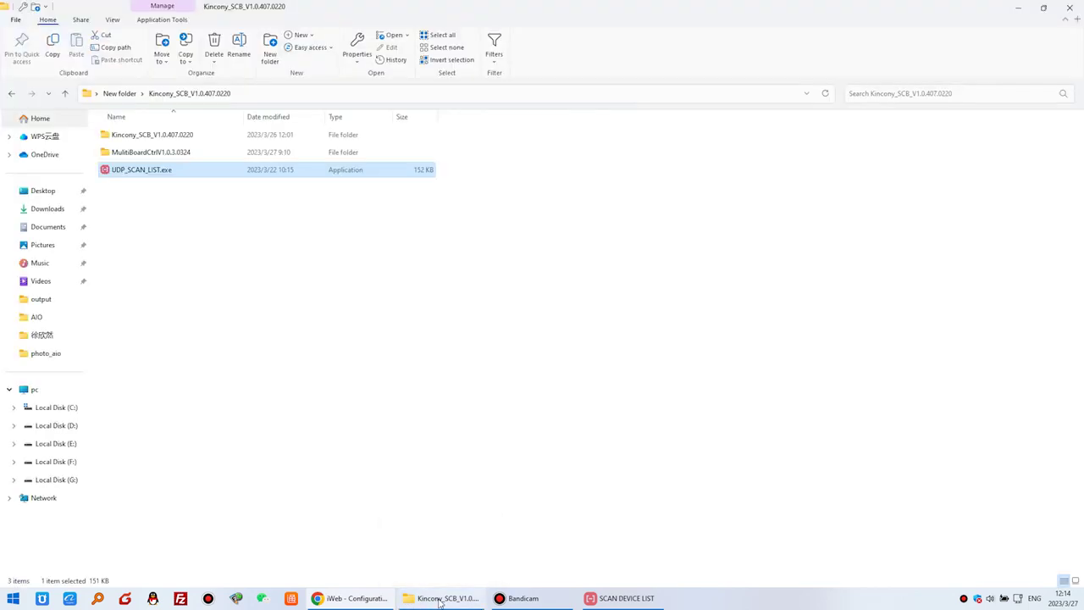
{"action": "double_click", "coordinate": [181, 154]}
{"action": "left_click", "coordinate": [182, 349]}
{"action": "double_click", "coordinate": [182, 350]}
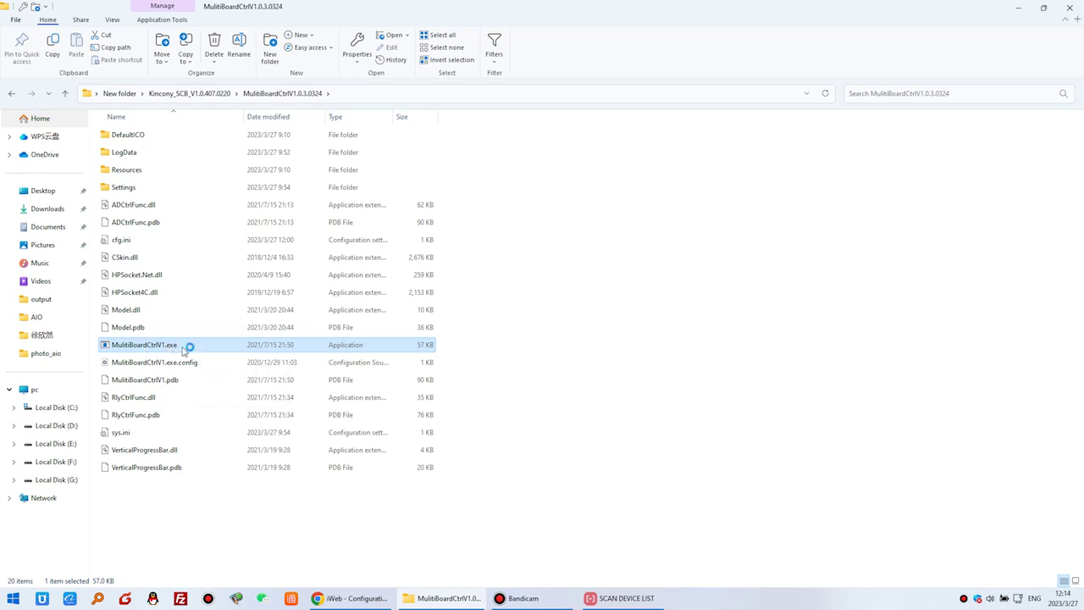
{"action": "left_click_drag", "start_coordinate": [489, 129], "coordinate": [688, 127]}
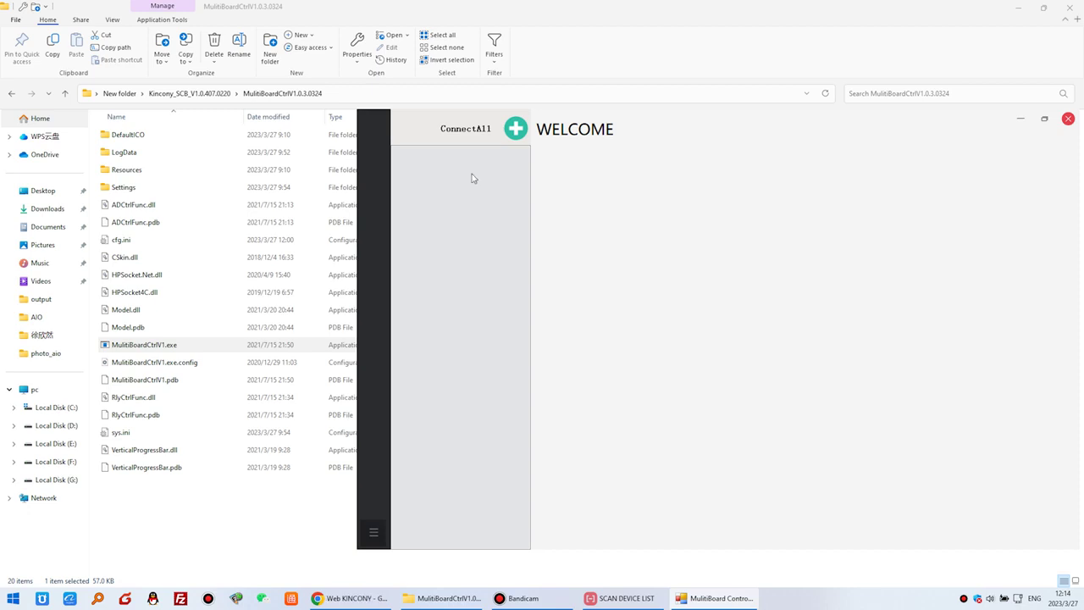
Start adding a COL/COLB board named Board-1 and set its IP to 192.168.1.110, taken from the device scan list.
{"action": "left_click", "coordinate": [513, 131]}
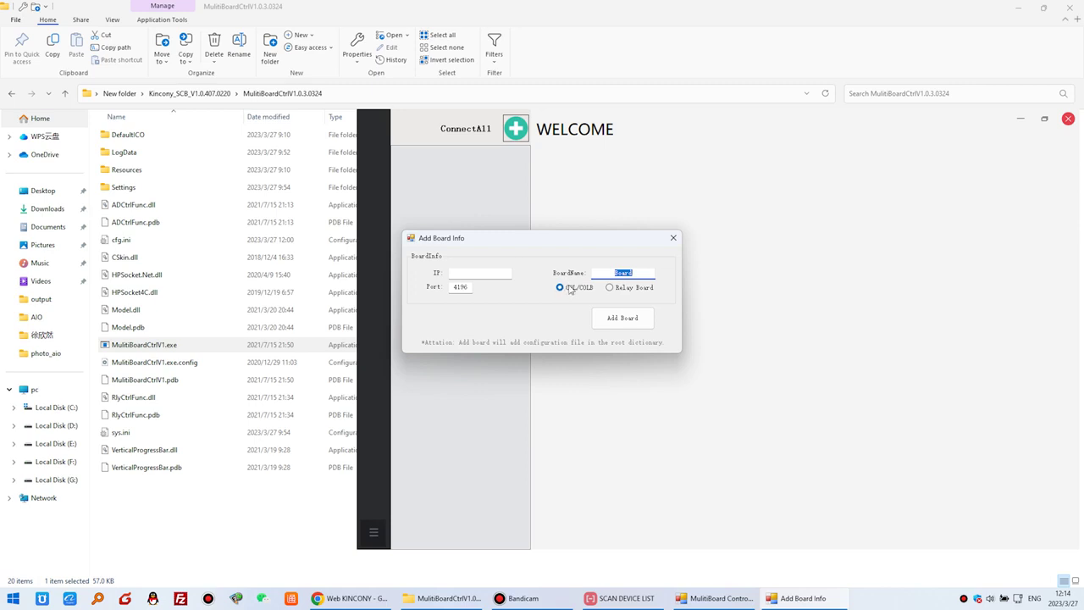
{"action": "left_click", "coordinate": [635, 273]}
{"action": "left_click", "coordinate": [467, 273]}
{"action": "left_click", "coordinate": [614, 596]}
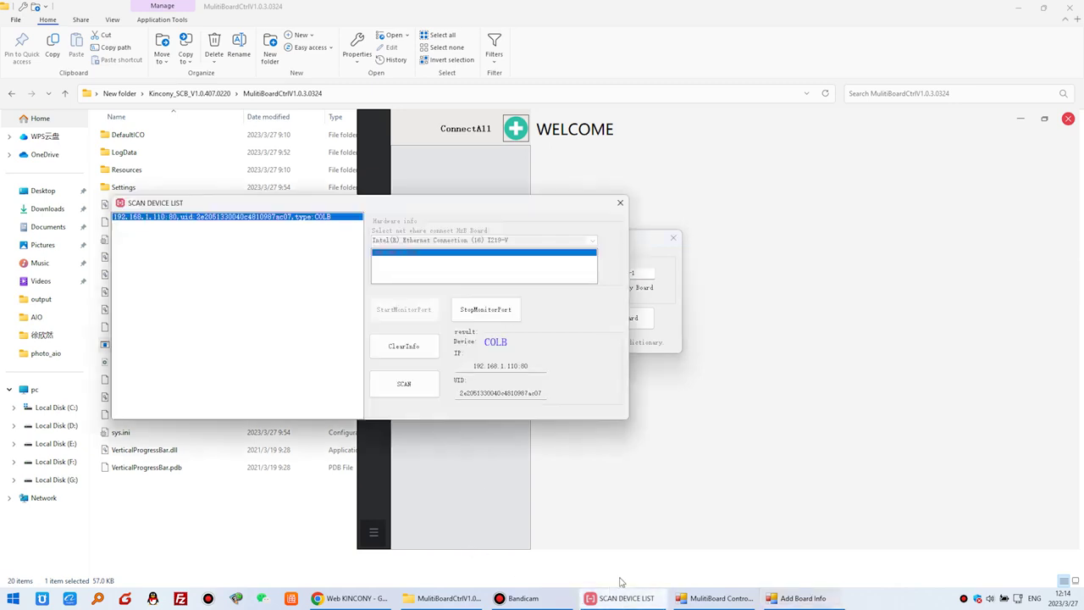
{"action": "left_click", "coordinate": [636, 265]}
{"action": "left_click_drag", "start_coordinate": [615, 240], "coordinate": [771, 227]}
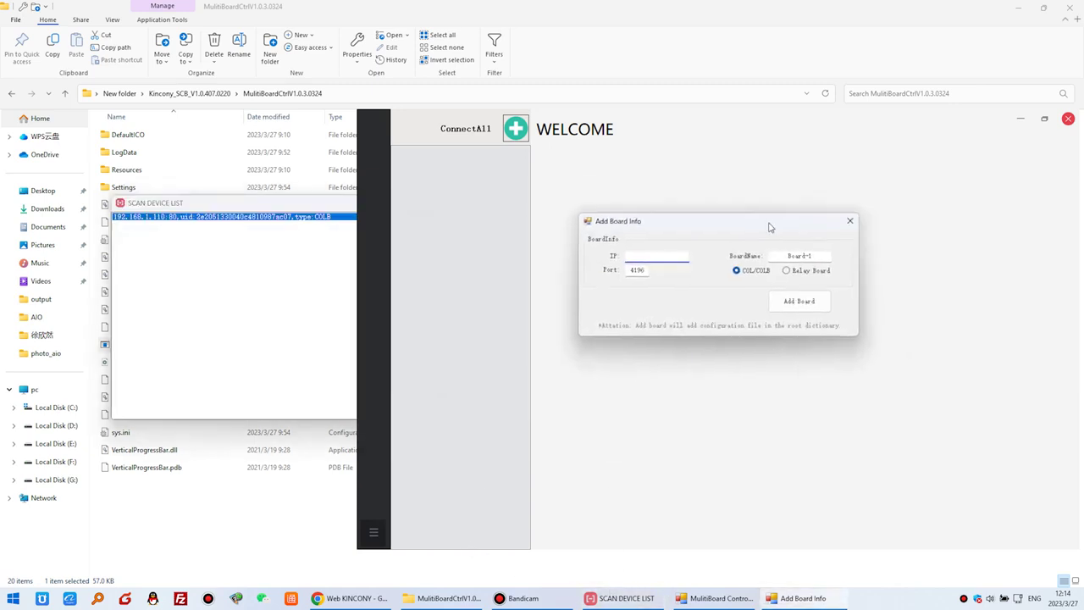
{"action": "left_click_drag", "start_coordinate": [329, 209], "coordinate": [237, 212]}
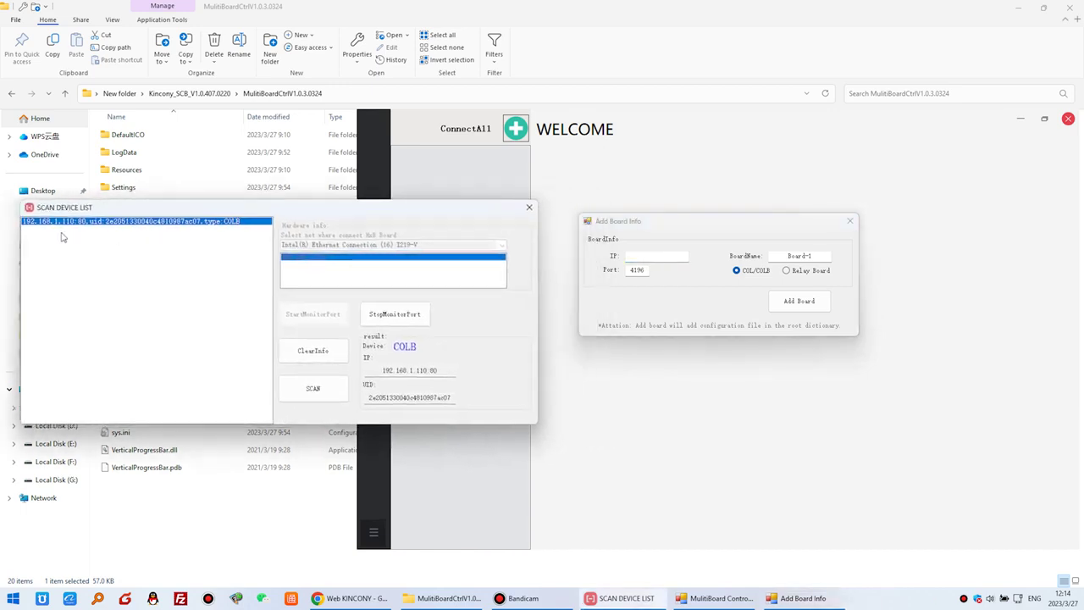
{"action": "left_click", "coordinate": [645, 257]}
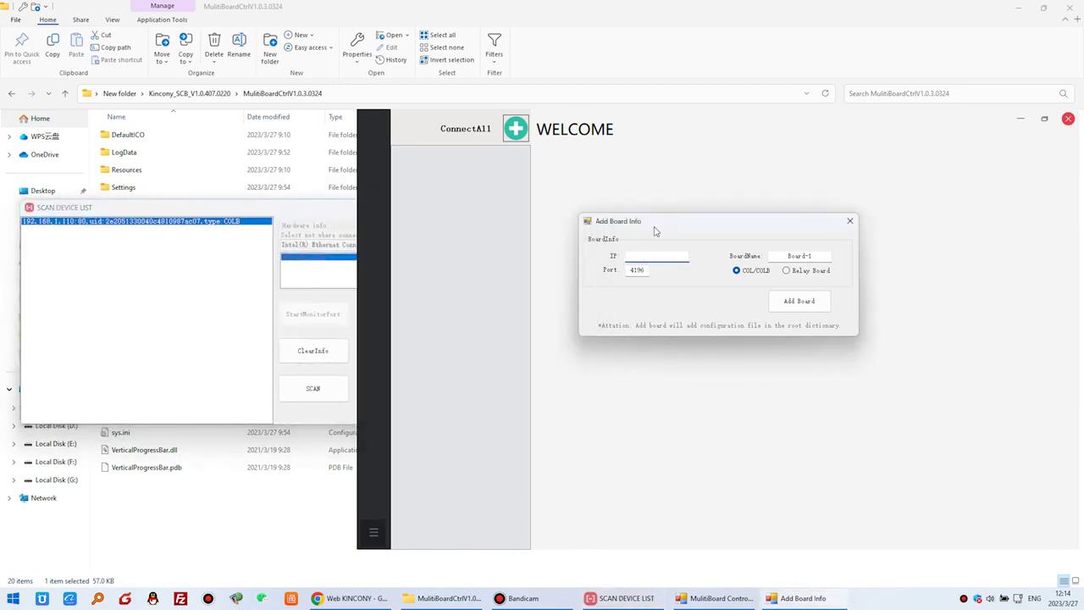
{"action": "type", "text": "192.168.1.110"}
Return to the board's web page in Chrome and log in again with the user name admin and the account password.
{"action": "double_click", "coordinate": [641, 271]}
{"action": "left_click", "coordinate": [88, 233]}
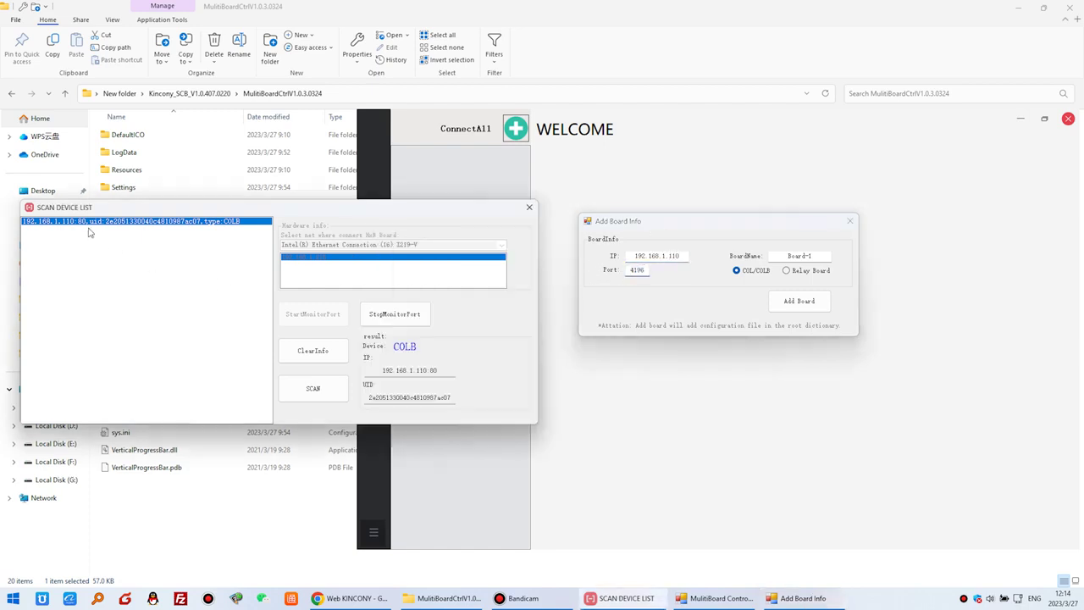
{"action": "left_click", "coordinate": [375, 599]}
{"action": "left_click", "coordinate": [558, 302]}
{"action": "left_click", "coordinate": [583, 325]}
{"action": "left_click", "coordinate": [584, 325]}
{"action": "left_click", "coordinate": [590, 347]}
{"action": "left_click", "coordinate": [528, 348]}
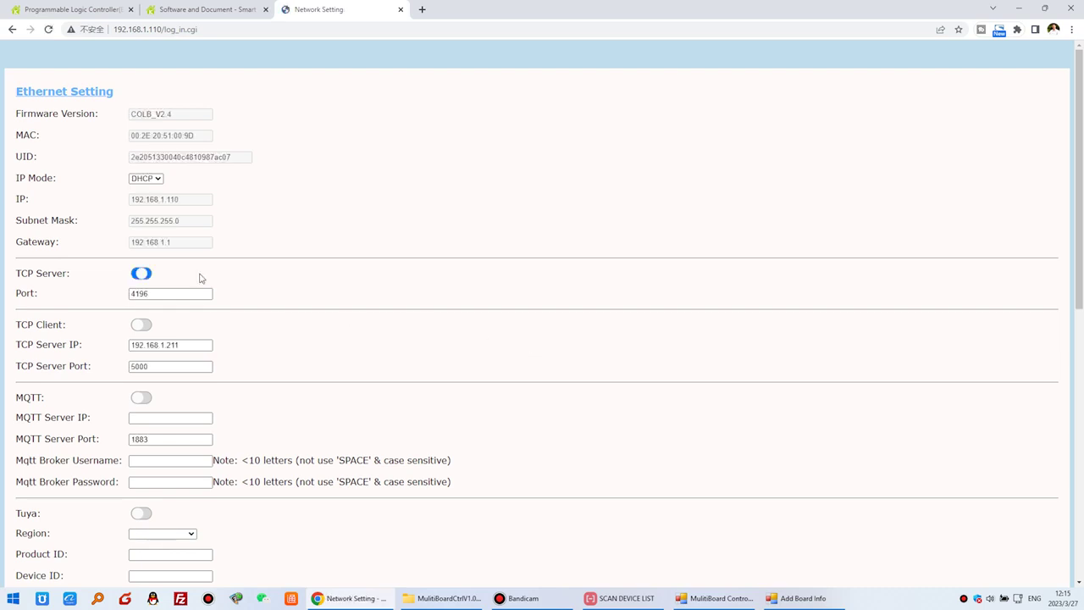
Compare the TCP Server port in the Ethernet settings with the port in the new board's information.
{"action": "key", "text": "Tab"}
{"action": "left_click", "coordinate": [794, 599]}
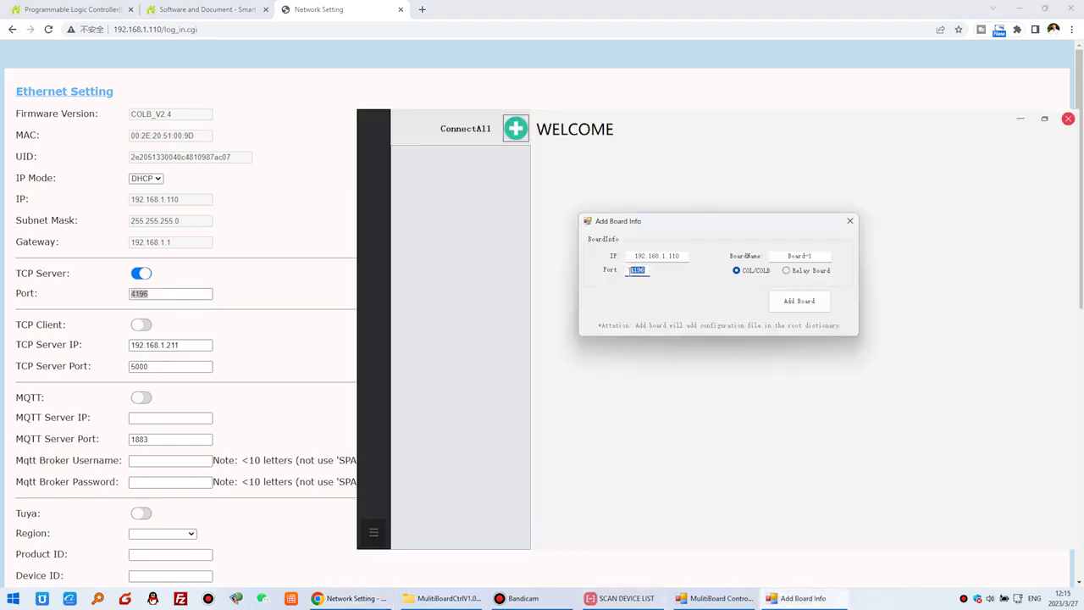
{"action": "left_click", "coordinate": [172, 293]}
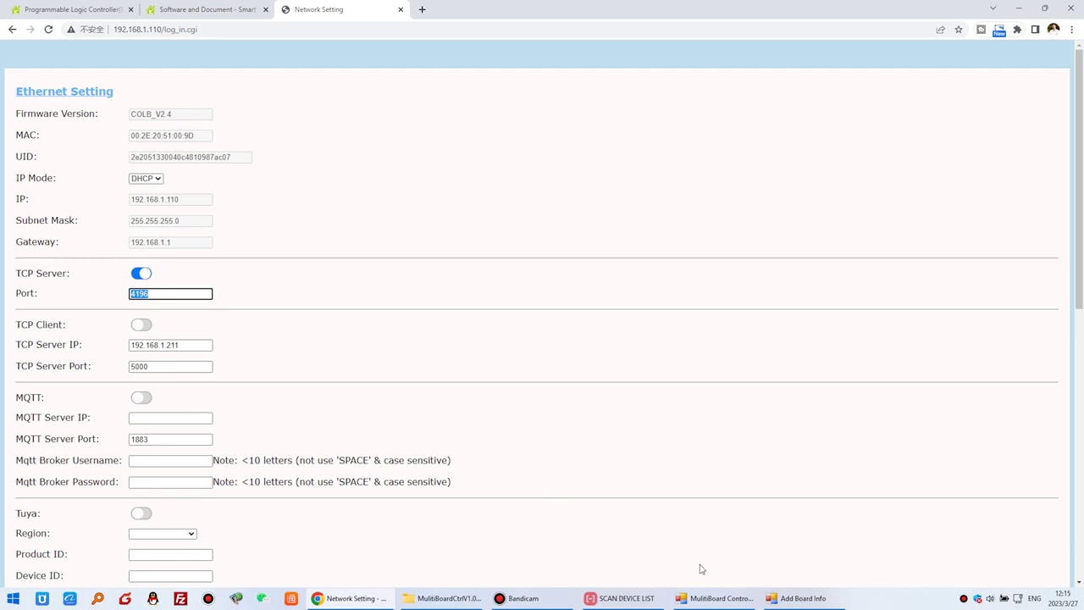
{"action": "left_click", "coordinate": [796, 598]}
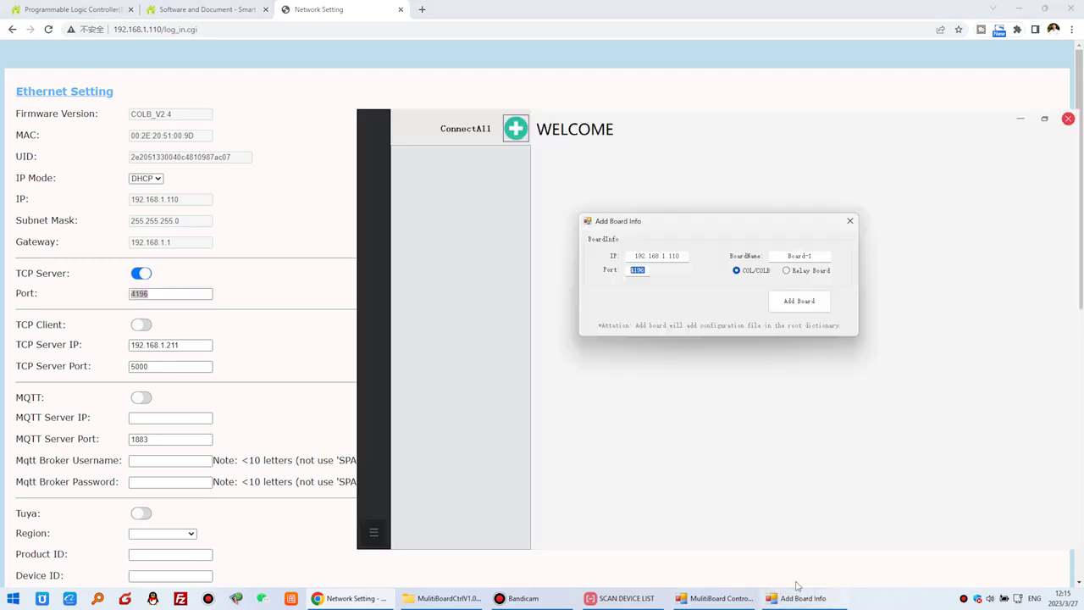
Add the board with port 4196 and open Board-1's sensor and input page.
{"action": "left_click", "coordinate": [802, 304]}
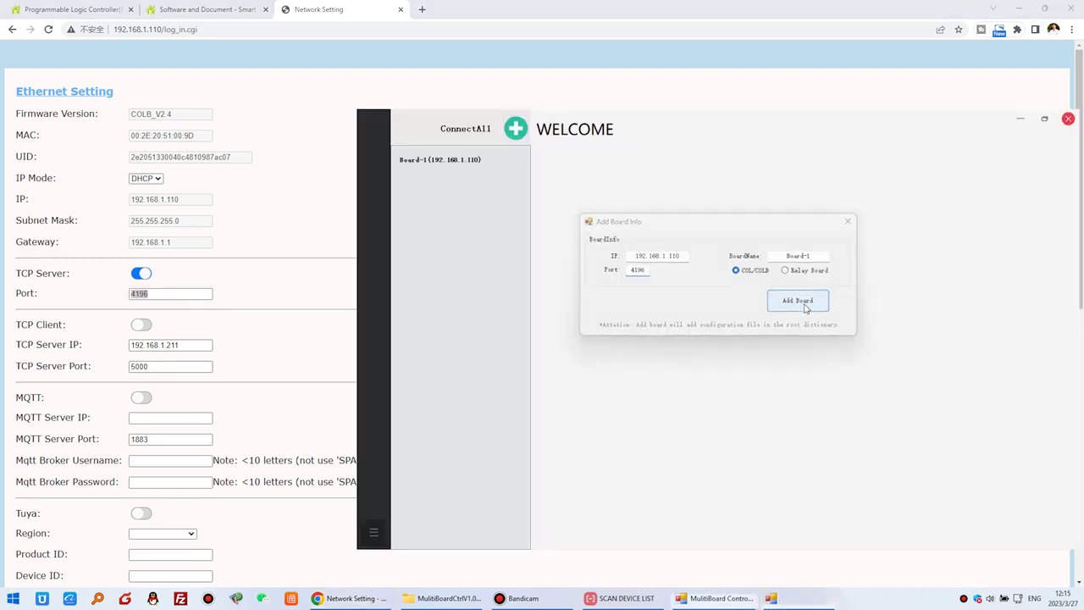
{"action": "left_click", "coordinate": [461, 159]}
{"action": "left_click_drag", "start_coordinate": [735, 131], "coordinate": [387, 122]}
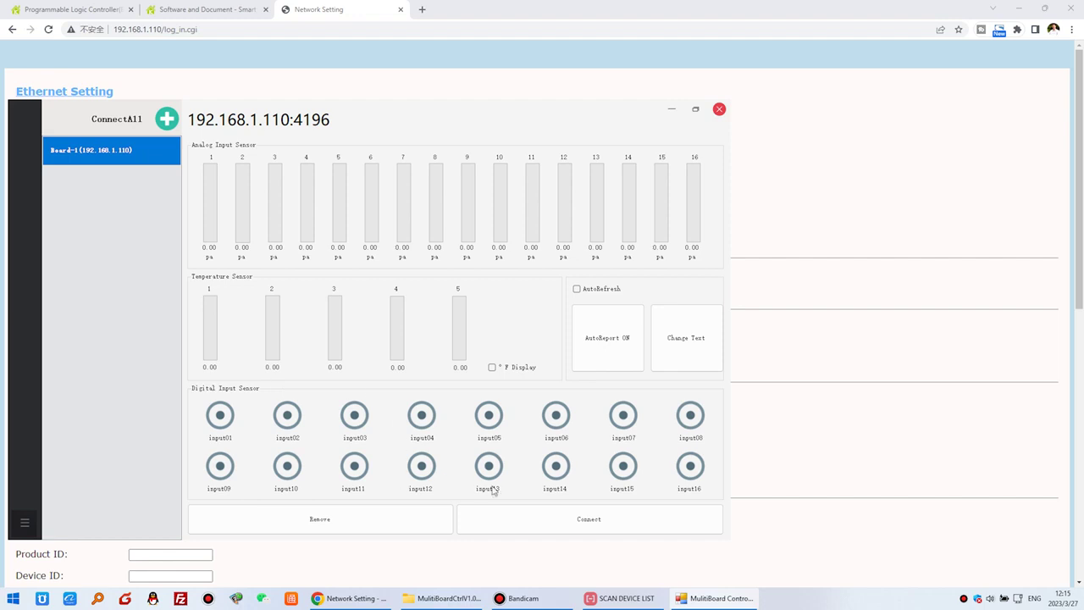
Connect to Board-1, then turn the temperature sensors' °F display on and off again.
{"action": "left_click", "coordinate": [613, 521]}
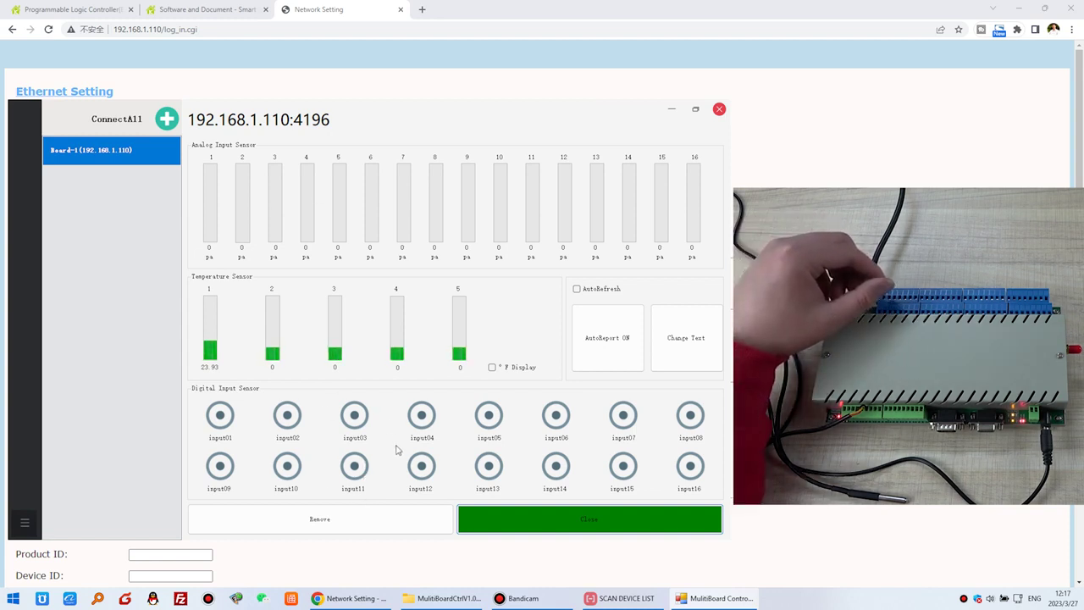
{"action": "left_click", "coordinate": [493, 369]}
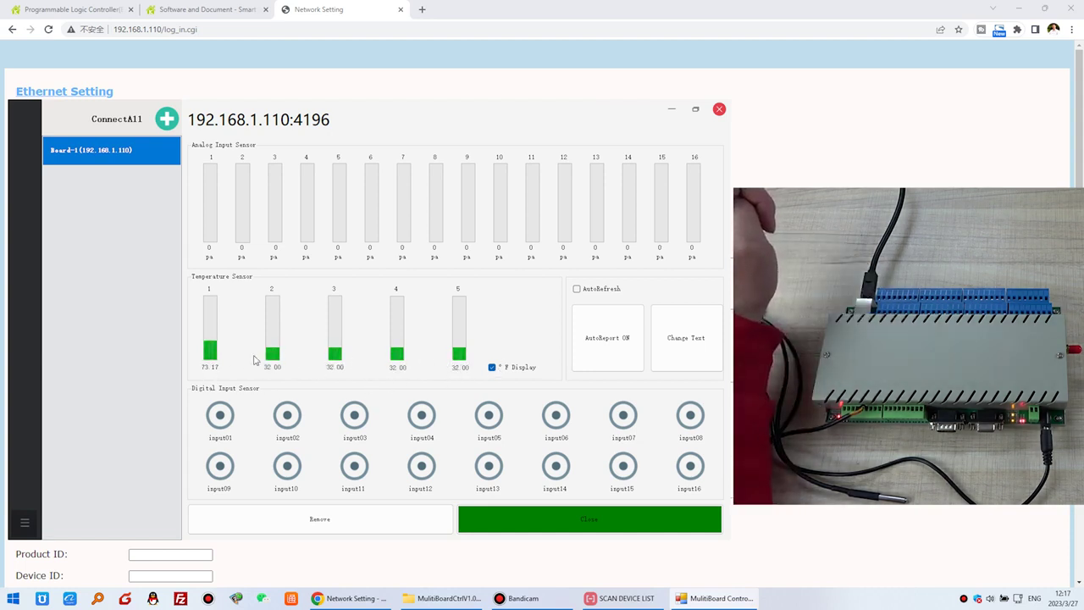
{"action": "left_click", "coordinate": [492, 366]}
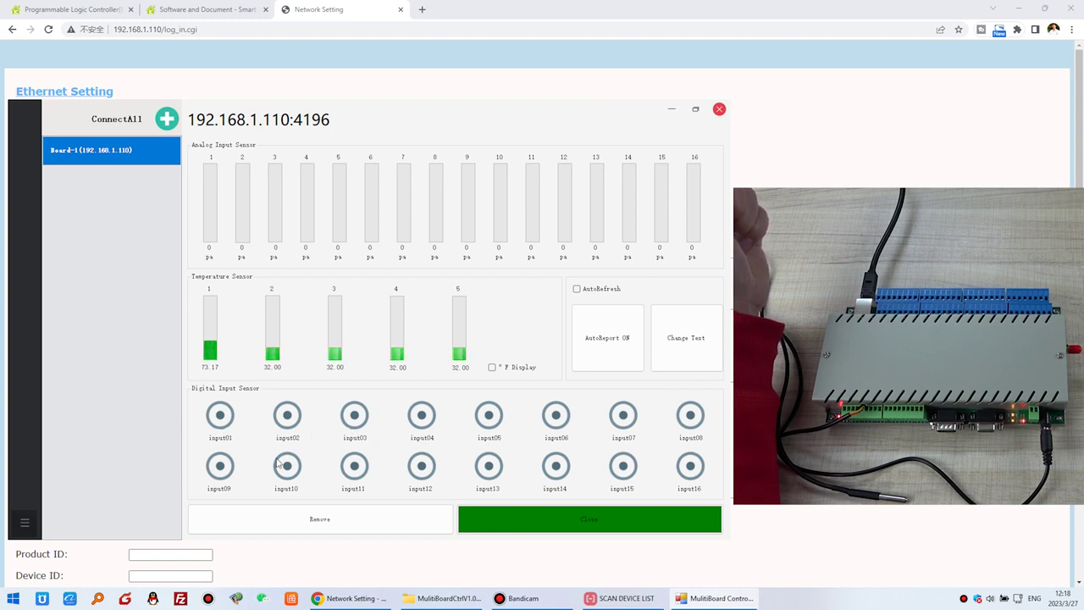
Disconnect Board-1 and close the MulitiBoard control software.
{"action": "left_click", "coordinate": [585, 520]}
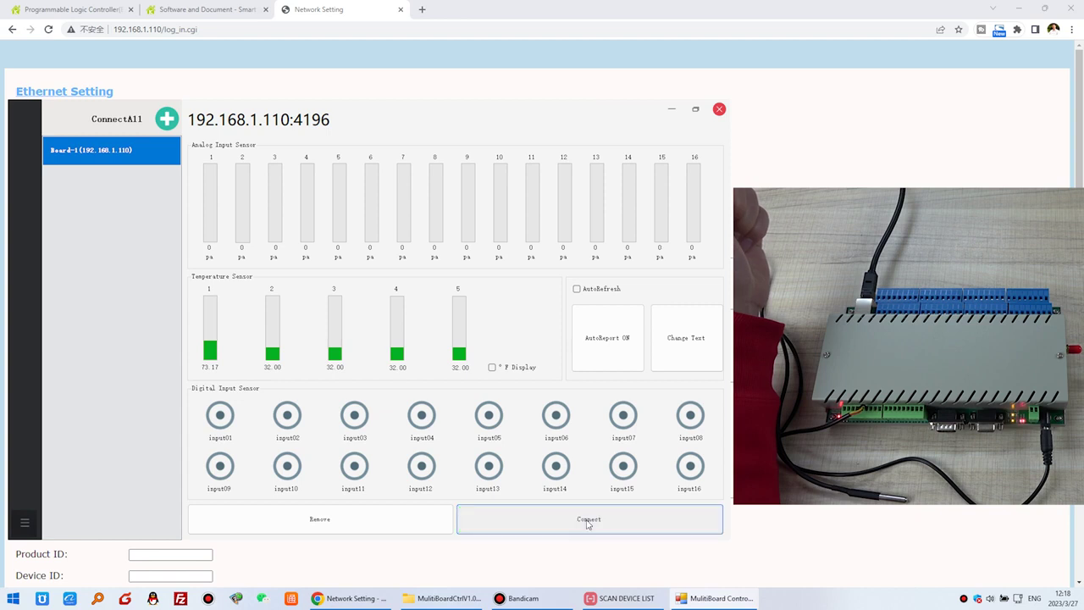
{"action": "left_click", "coordinate": [719, 110]}
Open the board's configuration file 192.168.1.110.ini from the MulitiBoardCtrlV1.0.3.0324 Settings folder in Notepad.
{"action": "left_click", "coordinate": [445, 598]}
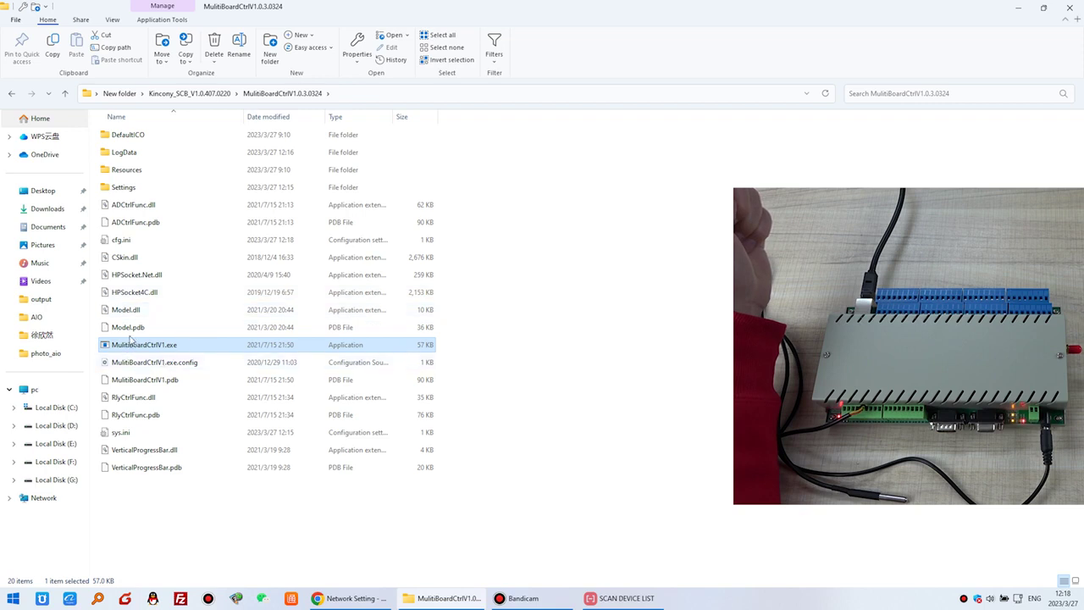
{"action": "double_click", "coordinate": [140, 190]}
{"action": "left_click", "coordinate": [140, 142]}
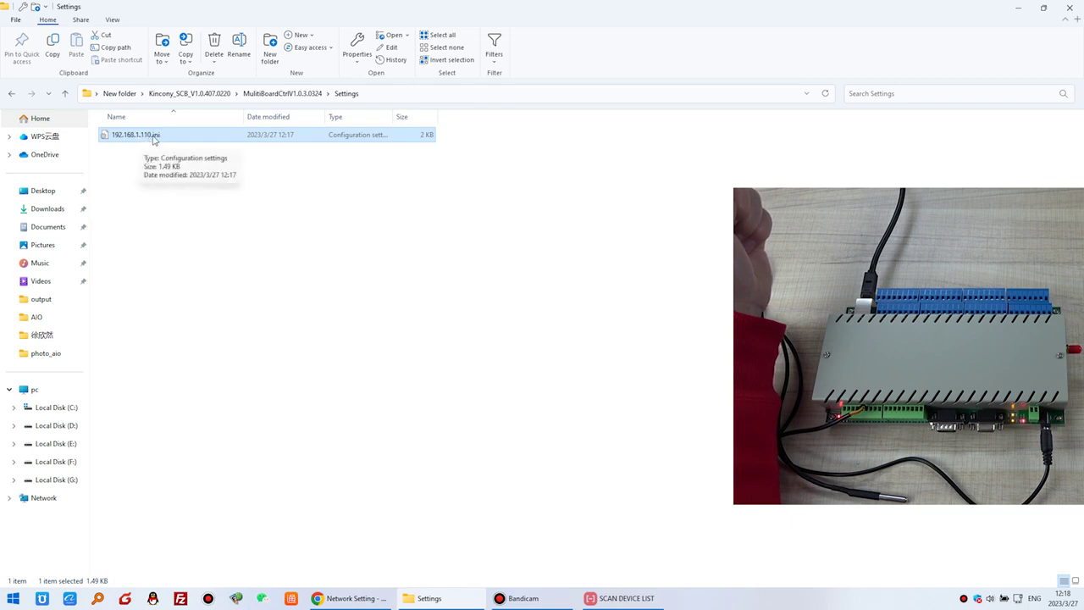
{"action": "key", "text": "super"}
{"action": "left_click", "coordinate": [63, 310]}
{"action": "left_click_drag", "start_coordinate": [225, 85], "coordinate": [435, 162]}
{"action": "left_click_drag", "start_coordinate": [160, 135], "coordinate": [332, 268]}
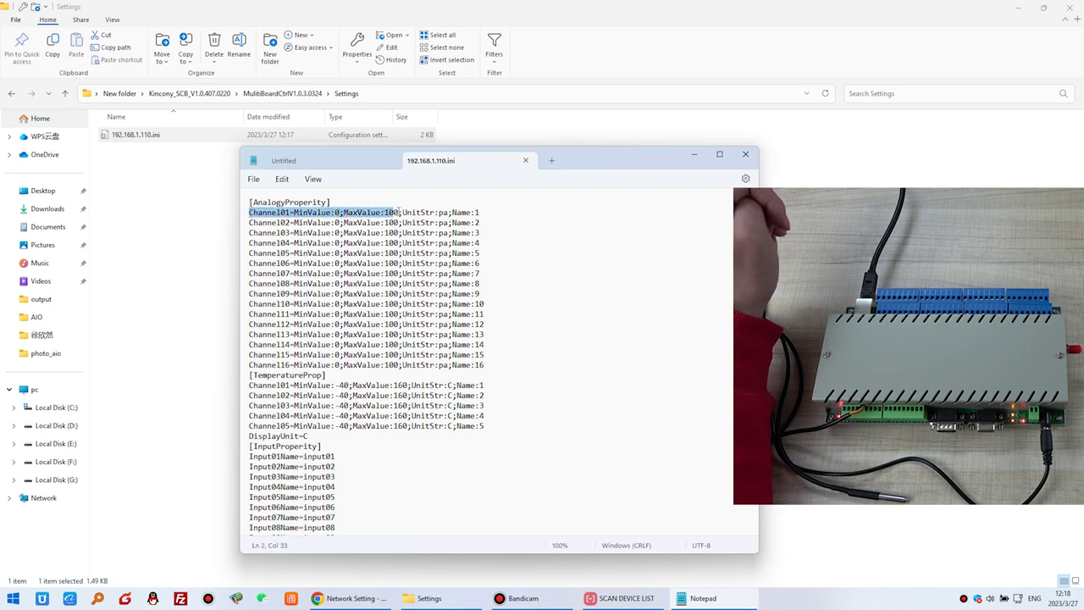
In the configuration file, set analog Channel01's unit to M, temperature Channel01's name to T1 and Input01Name to smoke.
{"action": "left_click", "coordinate": [438, 212]}
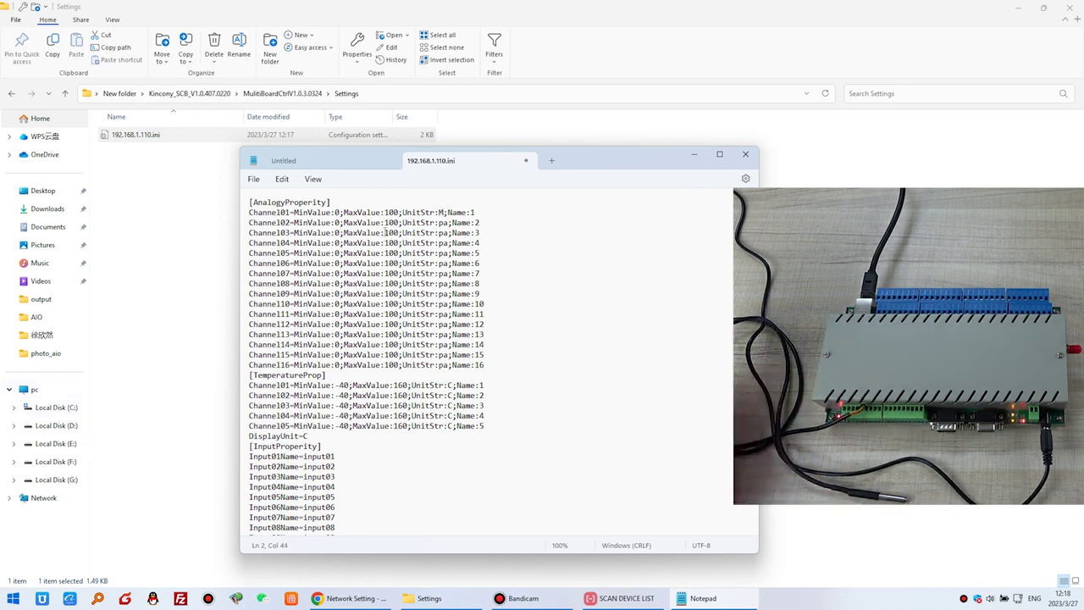
{"action": "double_click", "coordinate": [440, 222]}
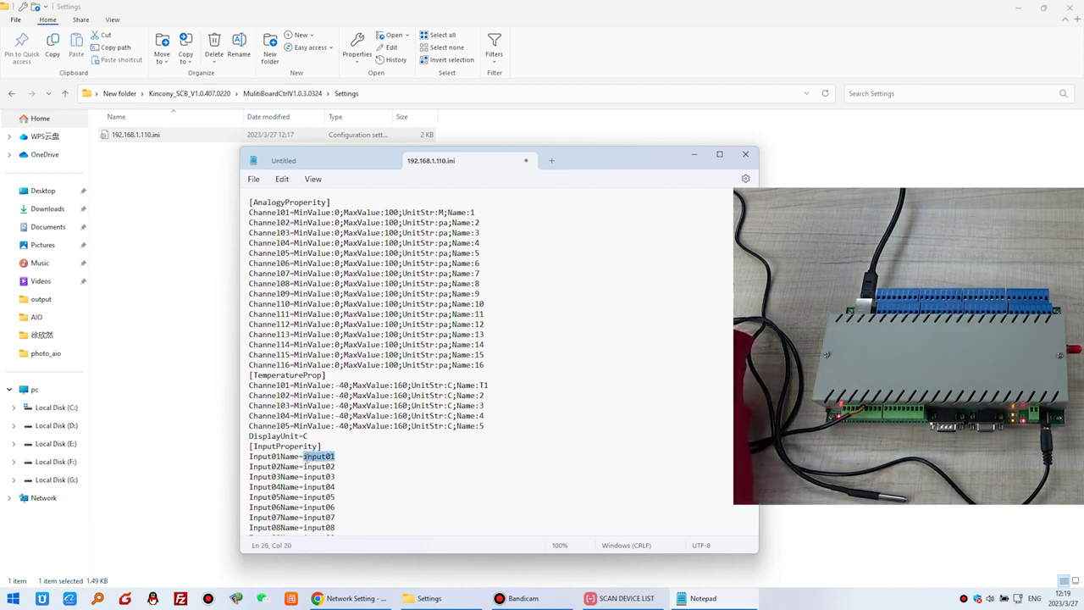
{"action": "type", "text": "smoke"}
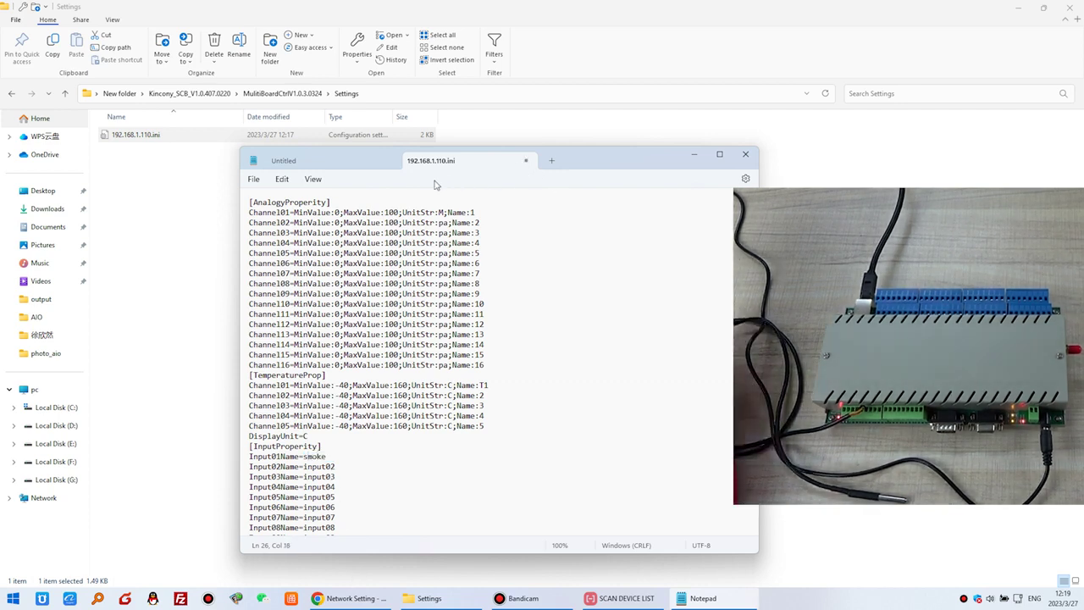
Save the edited 192.168.1.110.ini file and close Notepad.
{"action": "left_click", "coordinate": [258, 179]}
{"action": "left_click", "coordinate": [278, 254]}
{"action": "left_click", "coordinate": [745, 154]}
Restart MulitiBoardCtrlV1.exe from the MulitiBoardCtrlV1.0.3.0324 folder and connect to Board-1.
{"action": "left_click", "coordinate": [282, 93]}
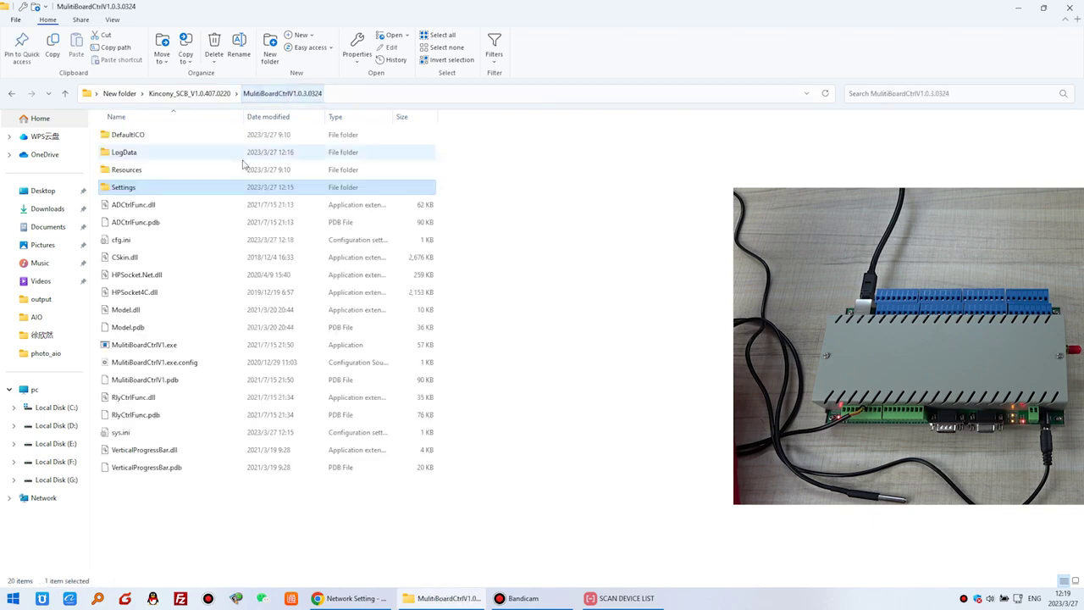
{"action": "double_click", "coordinate": [144, 344]}
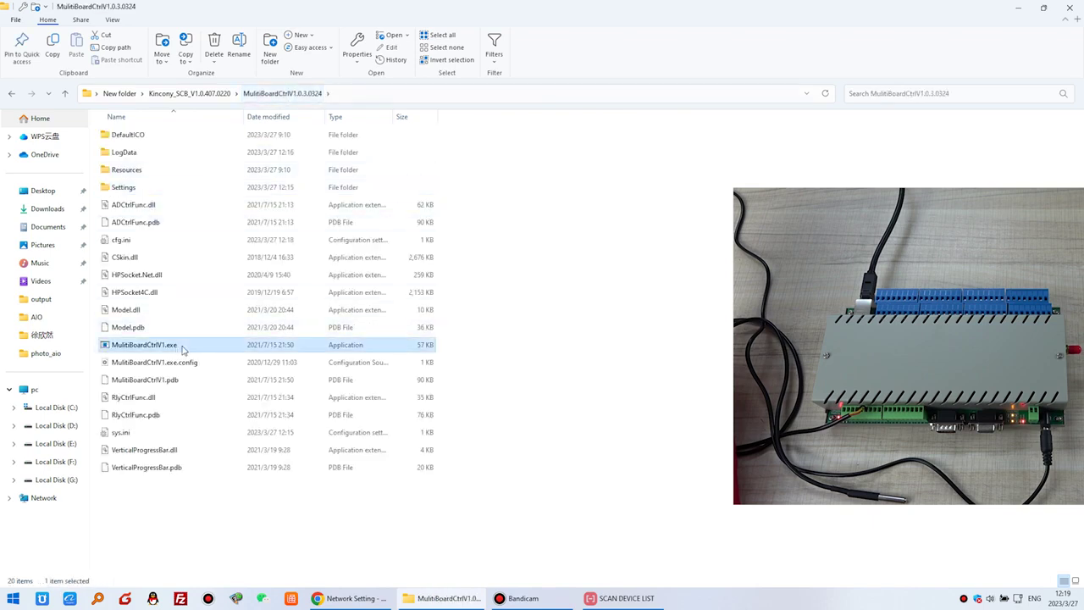
{"action": "left_click", "coordinate": [649, 511]}
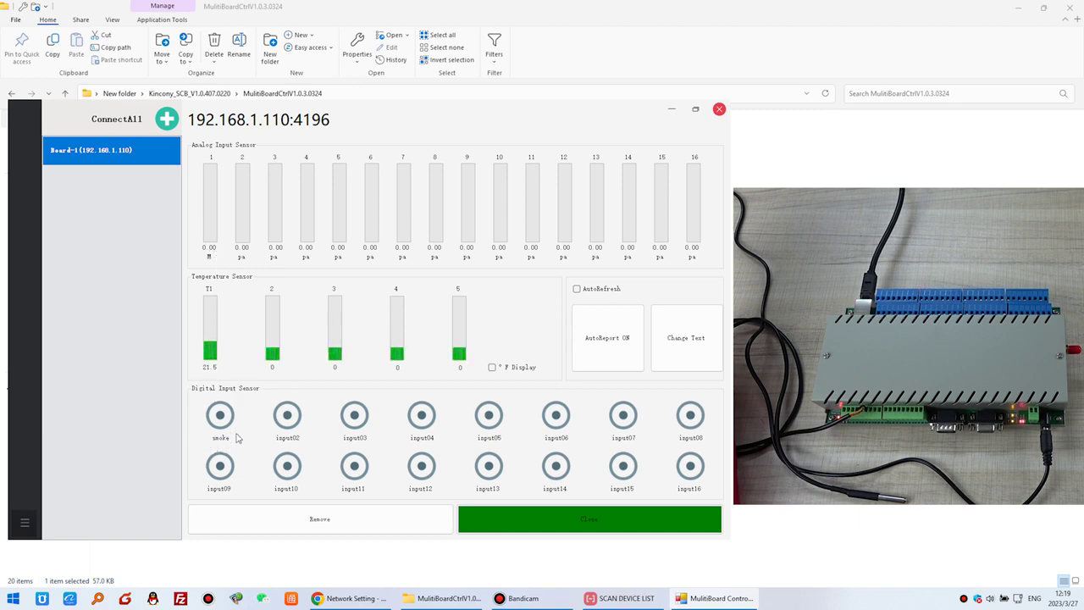
Locate the 192.168.1.110.ini file in the Settings folder again and return to the MulitiBoard control software.
{"action": "mouse_move", "coordinate": [368, 112]}
{"action": "left_mouse_down"}
{"action": "mouse_move", "coordinate": [380, 126]}
{"action": "mouse_move", "coordinate": [371, 130]}
{"action": "left_mouse_up"}
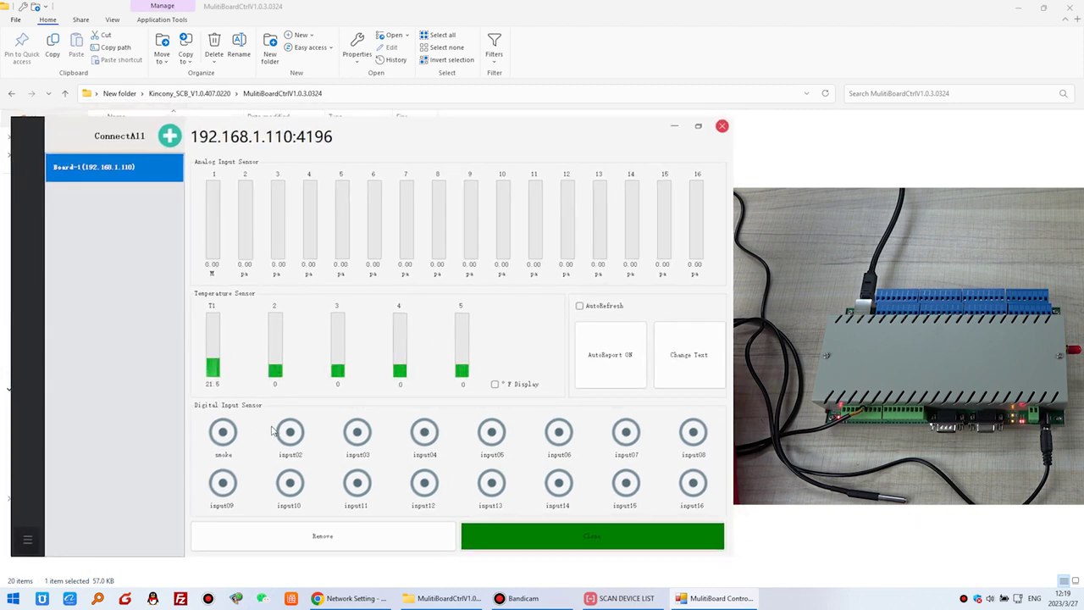
{"action": "left_click", "coordinate": [440, 598]}
{"action": "double_click", "coordinate": [148, 192]}
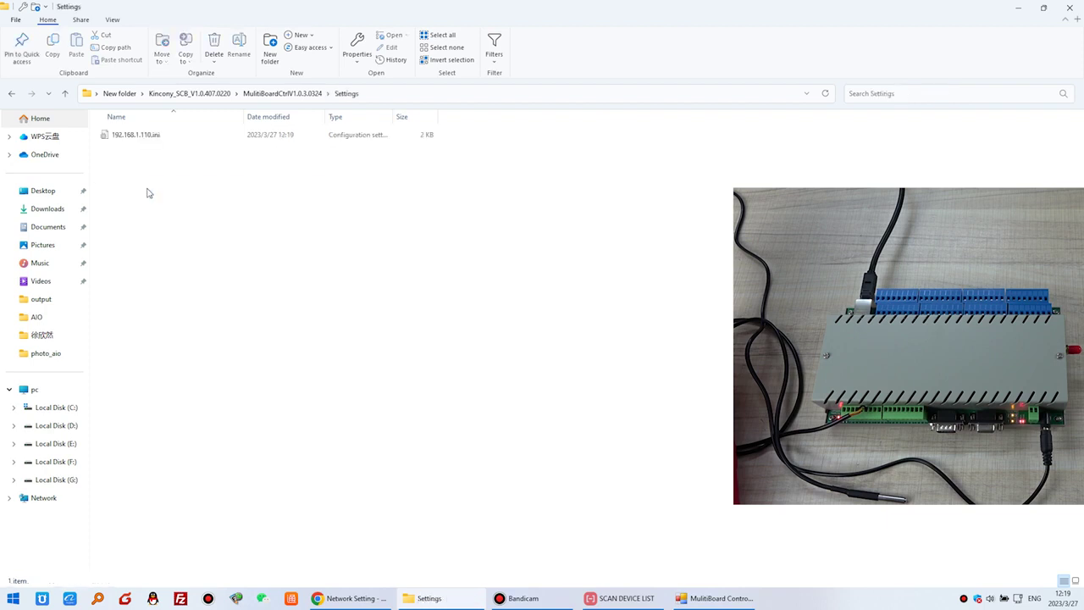
{"action": "left_click", "coordinate": [154, 142]}
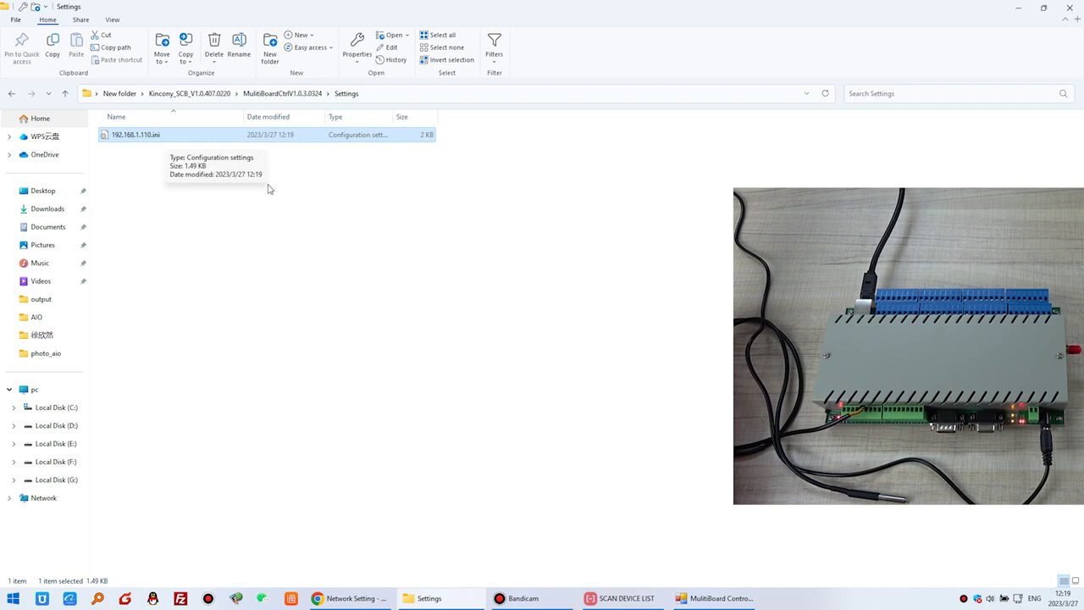
{"action": "left_click", "coordinate": [718, 598]}
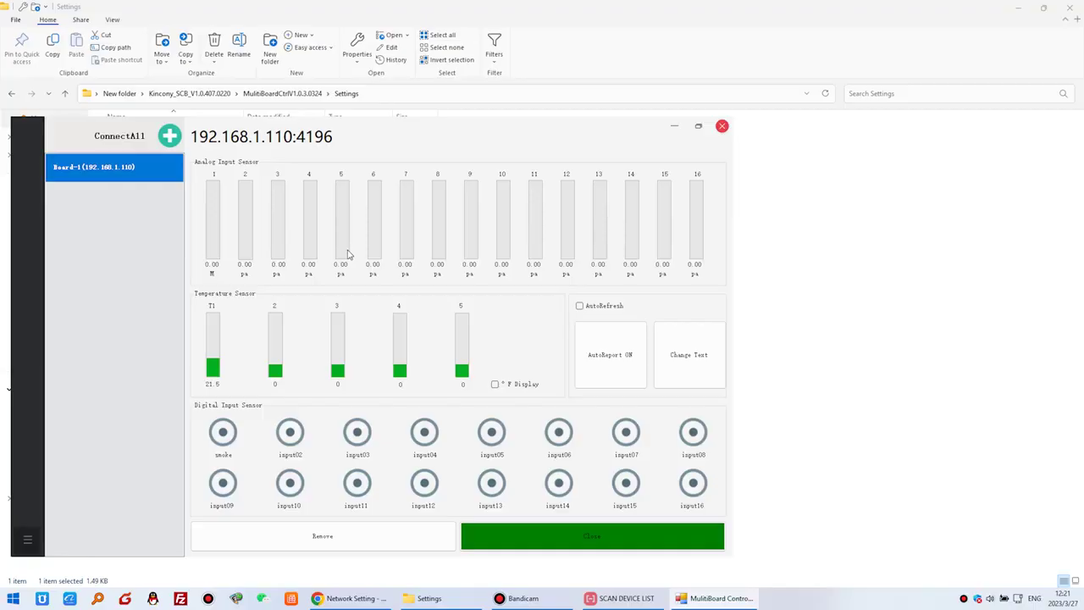
Switch to the SCAN DEVICE LIST tool, clear its device list and scan the network again.
{"action": "left_click", "coordinate": [624, 598]}
{"action": "left_click_drag", "start_coordinate": [378, 218], "coordinate": [889, 234]}
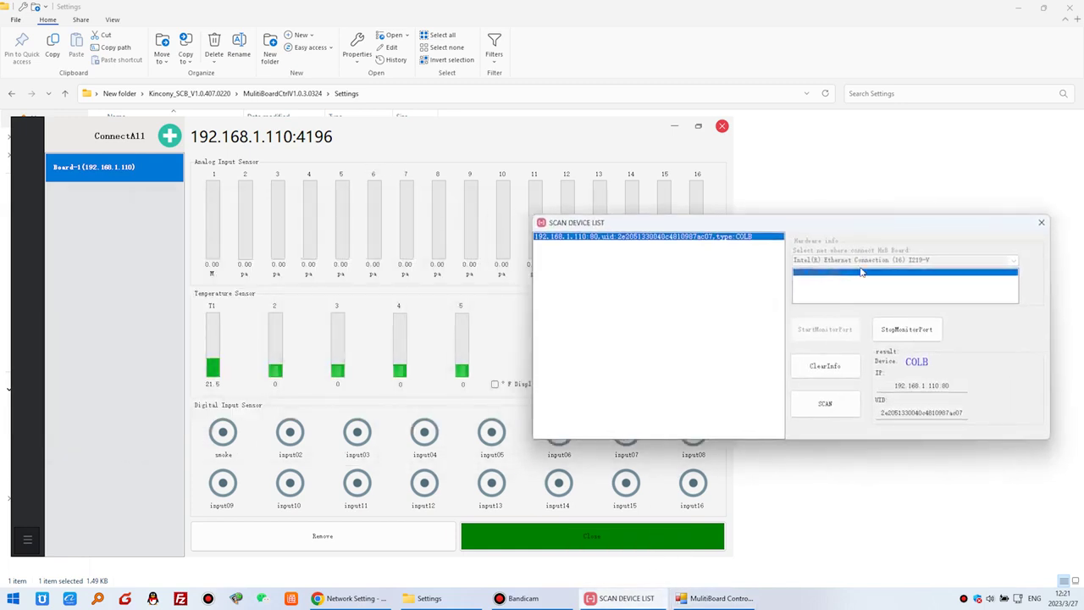
{"action": "left_click", "coordinate": [825, 370]}
{"action": "left_click", "coordinate": [840, 408]}
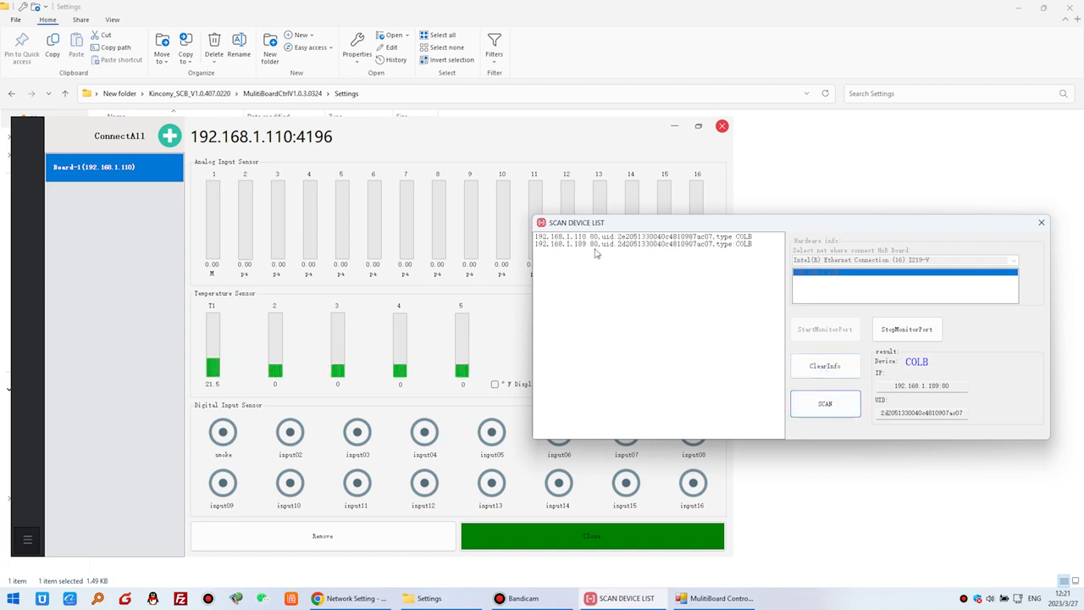
Compare the IP addresses and UIDs of the two COLB boards in the scan list.
{"action": "left_click", "coordinate": [590, 238]}
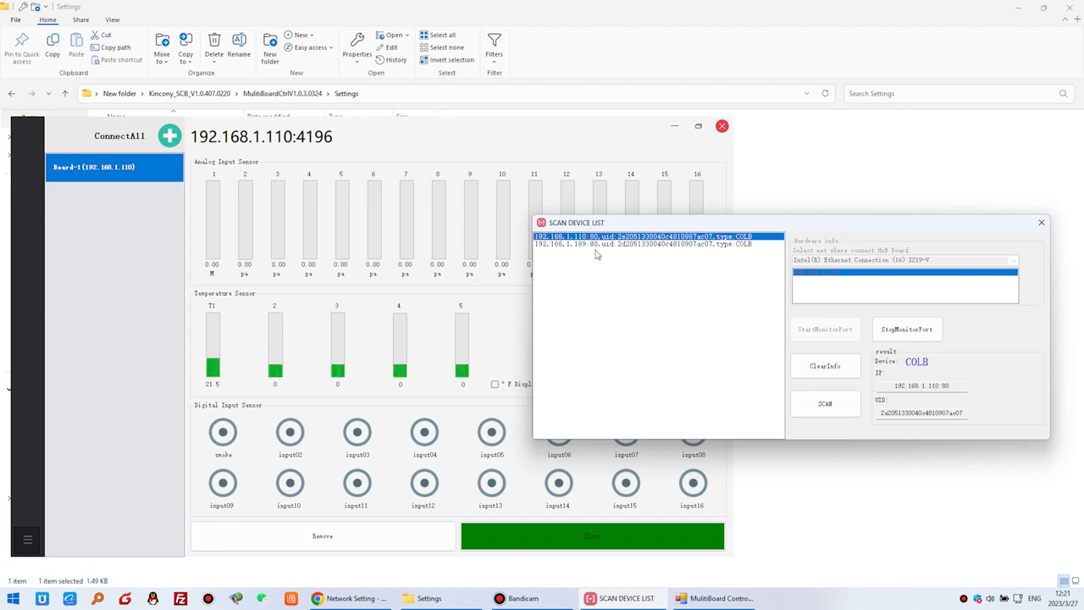
{"action": "left_click", "coordinate": [602, 245]}
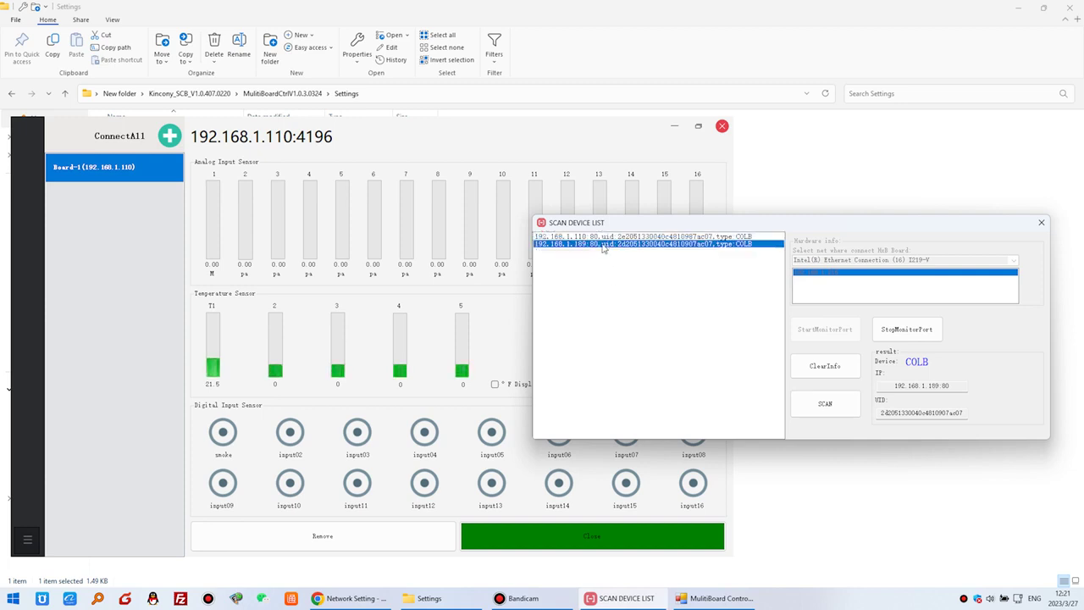
{"action": "left_click", "coordinate": [591, 236]}
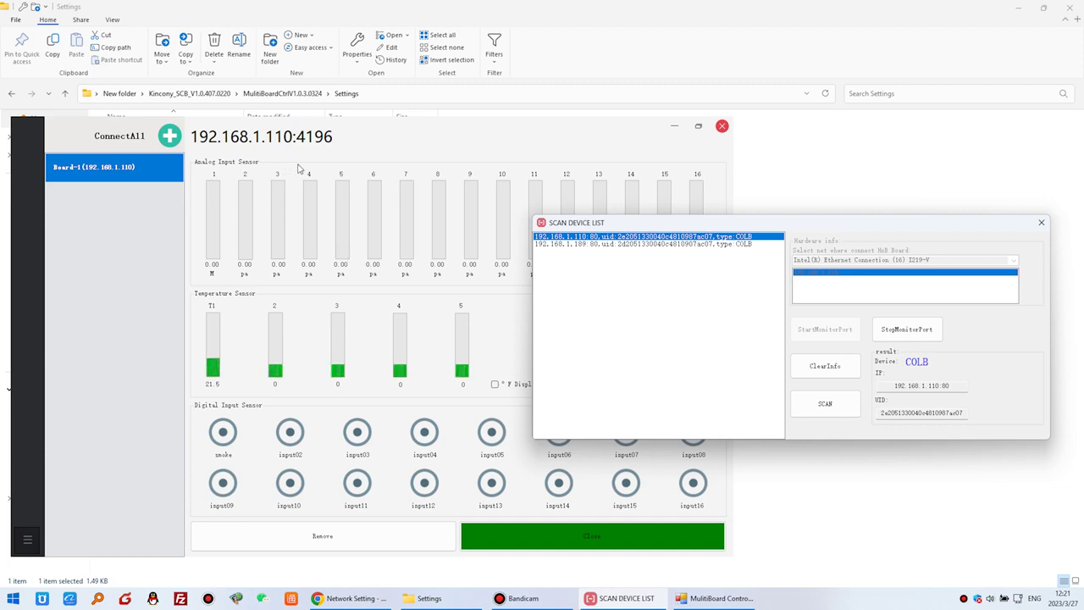
{"action": "left_click", "coordinate": [579, 245]}
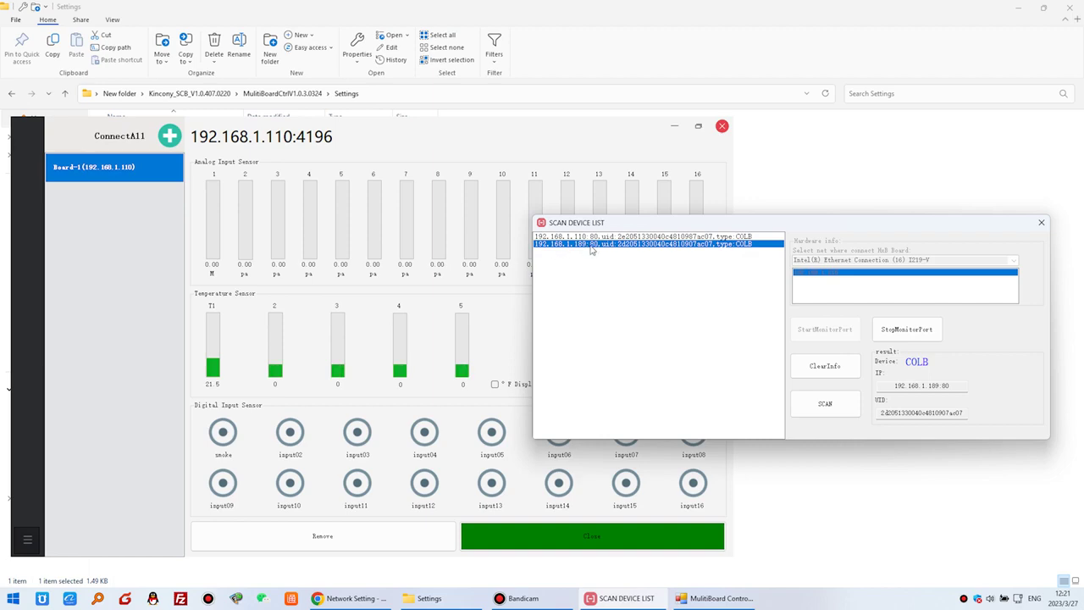
Switch to Chrome and open the second board's web page at 192.168.1.189 in a new tab.
{"action": "left_click", "coordinate": [351, 598]}
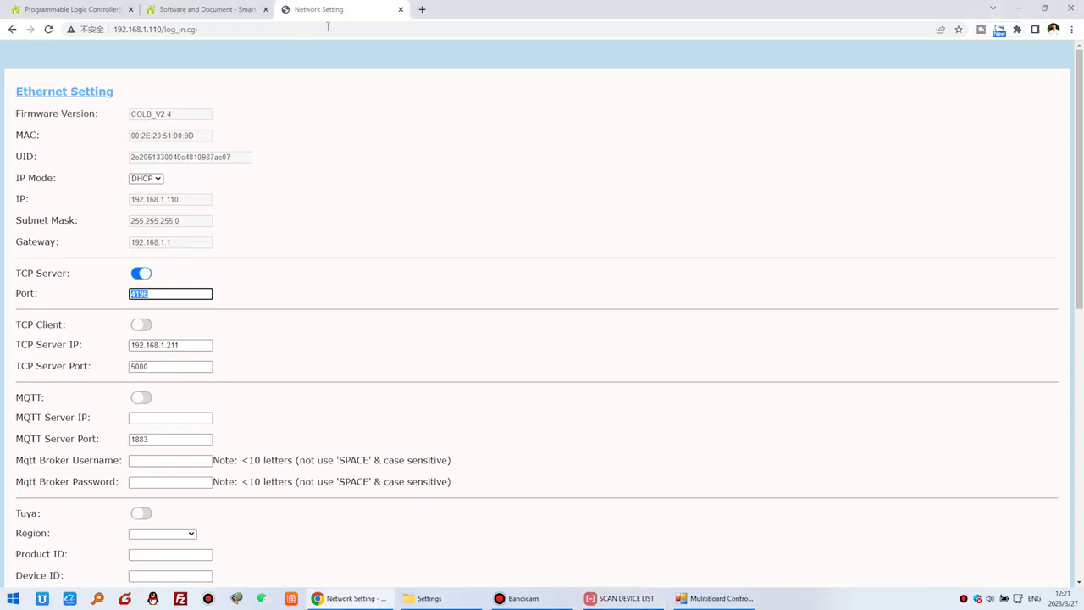
{"action": "left_click", "coordinate": [421, 11]}
{"action": "type", "text": "19"}
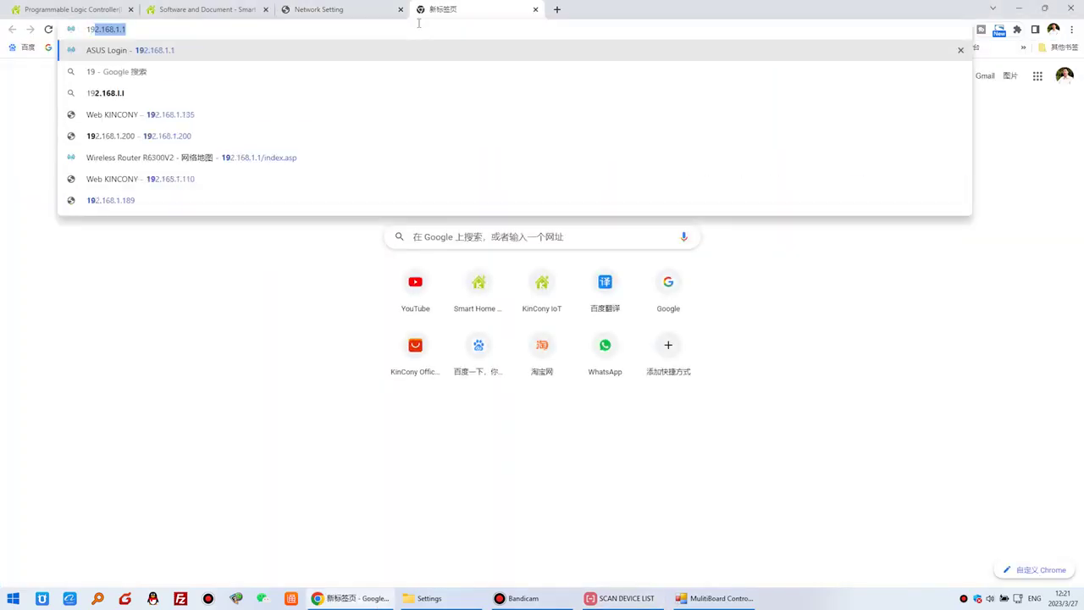
{"action": "type", "text": "2.168.1.189"}
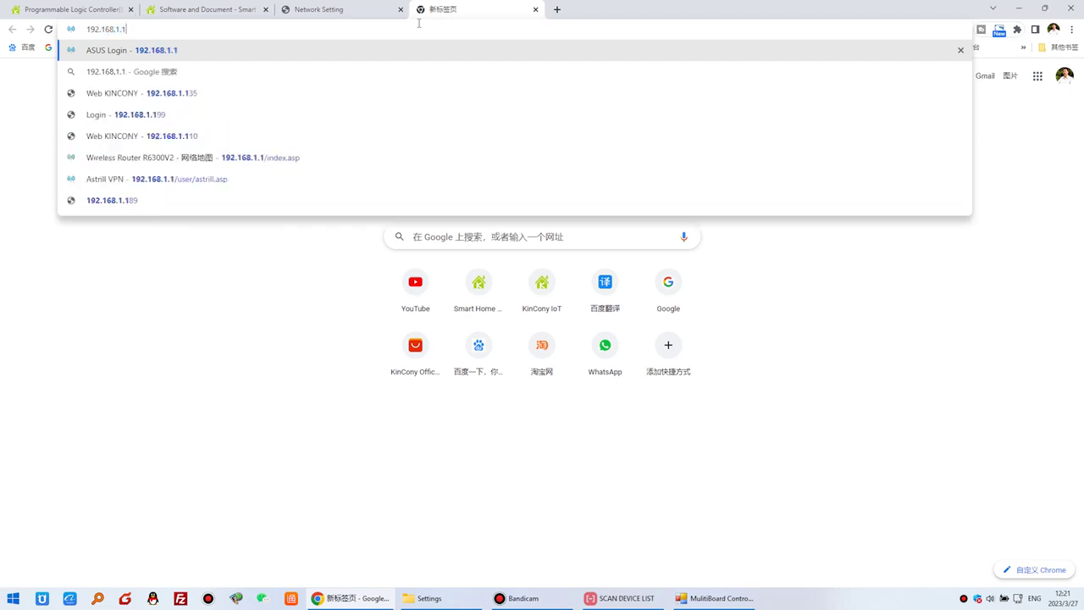
{"action": "key", "text": "Return"}
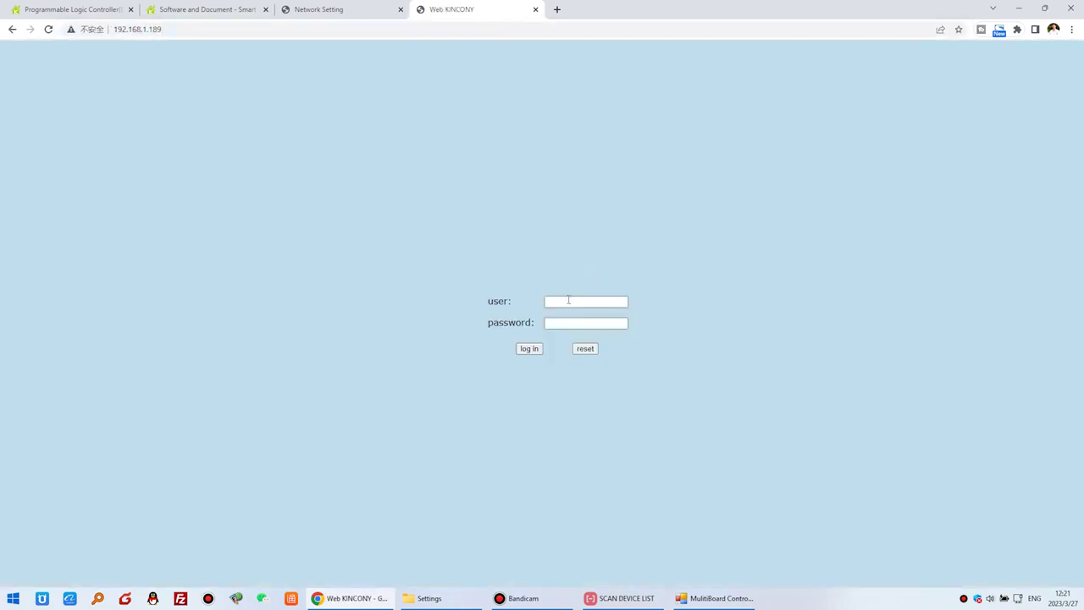
Log in to the second board's web page with the user name and the account password.
{"action": "left_click", "coordinate": [568, 299]}
{"action": "left_click", "coordinate": [588, 325]}
{"action": "left_click", "coordinate": [587, 347]}
{"action": "left_click", "coordinate": [529, 349]}
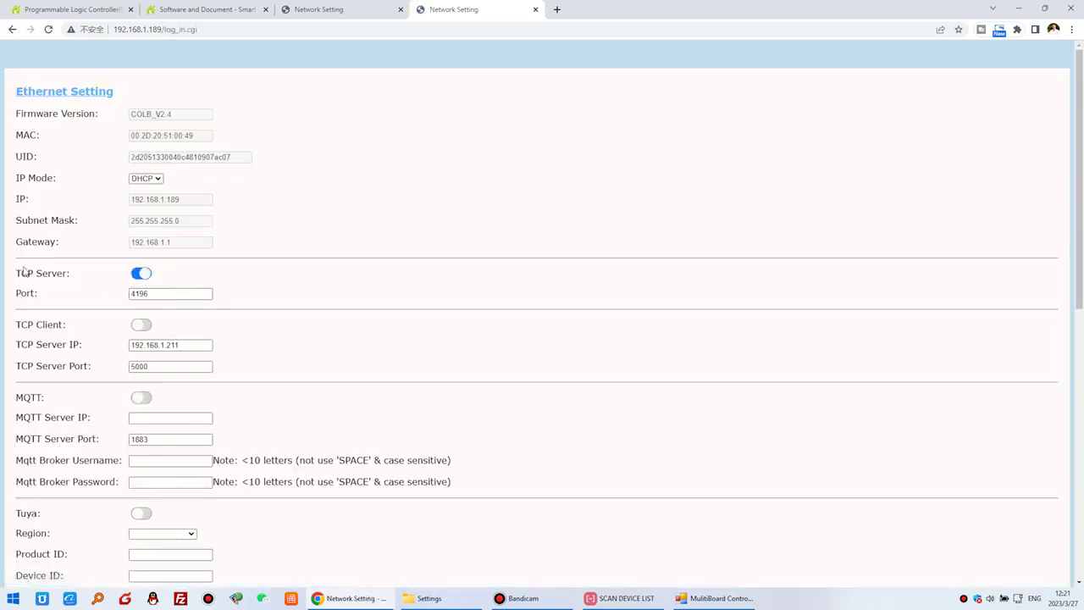
Save the second board's network settings with TCP Server enabled on port 4196 and reset the board.
{"action": "scroll", "coordinate": [59, 279], "scroll_direction": "down", "scroll_amount": 7}
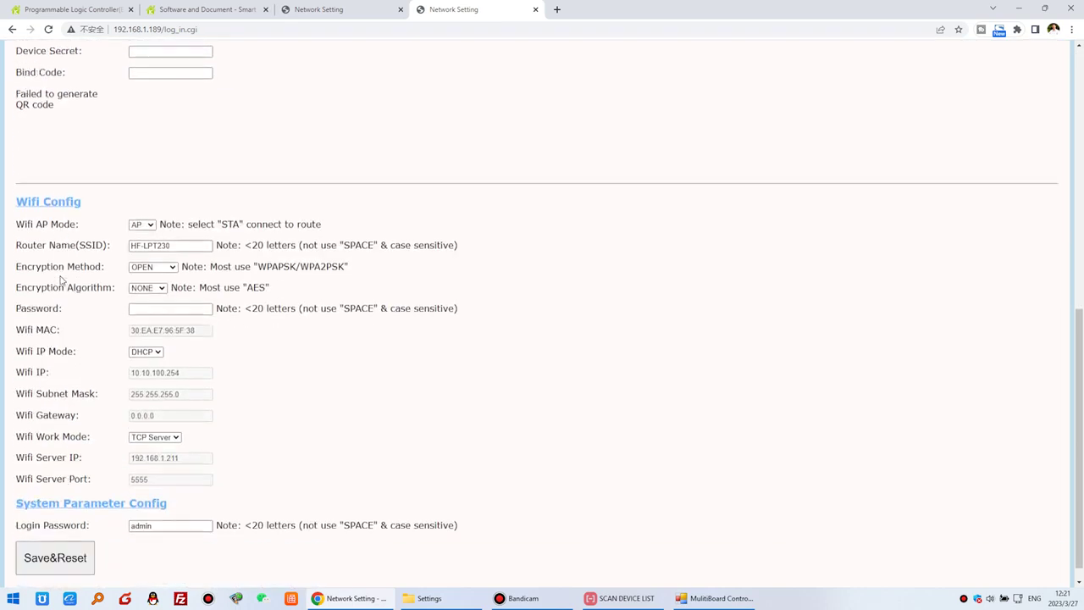
{"action": "left_click", "coordinate": [70, 548]}
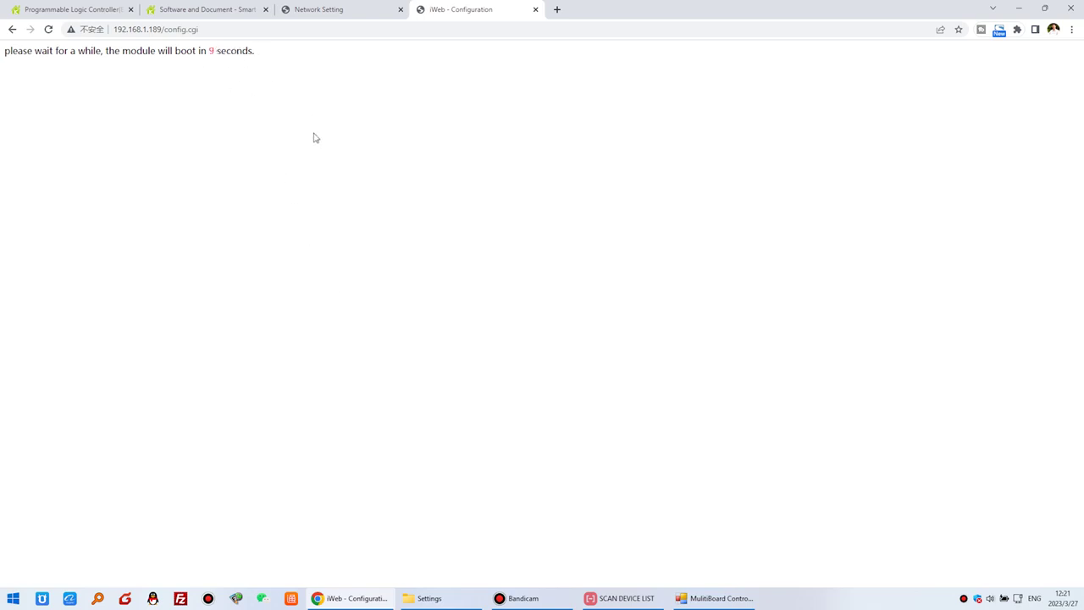
In the MulitiBoard control software, add a COL/COLB board named Board-2 with IP 192.168.1.189 and port 4196, and open its page.
{"action": "left_click", "coordinate": [701, 598]}
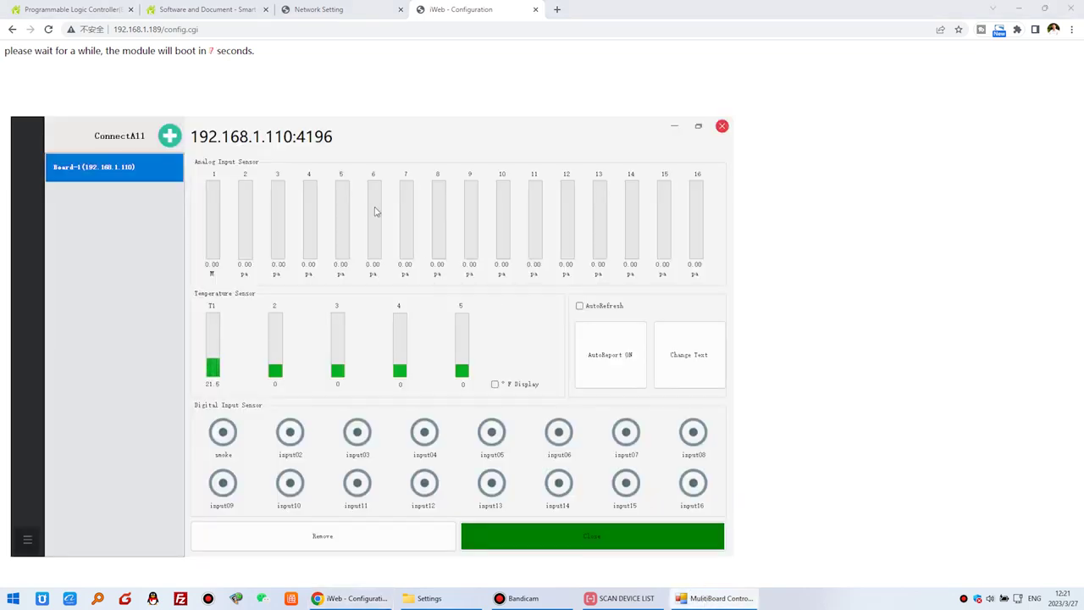
{"action": "mouse_move", "coordinate": [376, 144]}
{"action": "left_mouse_down"}
{"action": "mouse_move", "coordinate": [398, 119]}
{"action": "mouse_move", "coordinate": [384, 125]}
{"action": "left_mouse_up"}
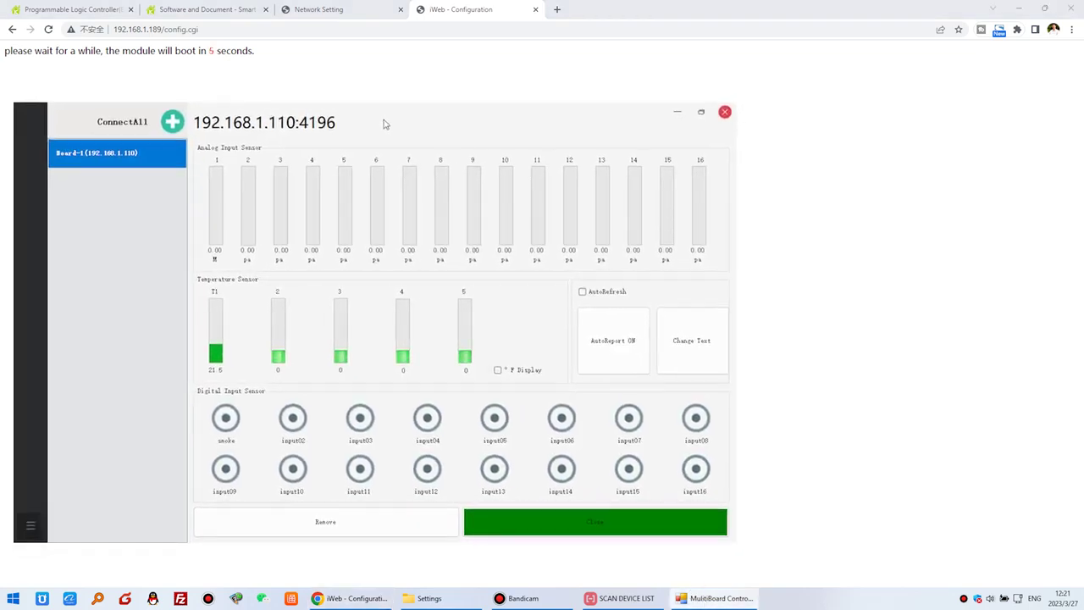
{"action": "left_click", "coordinate": [171, 123]}
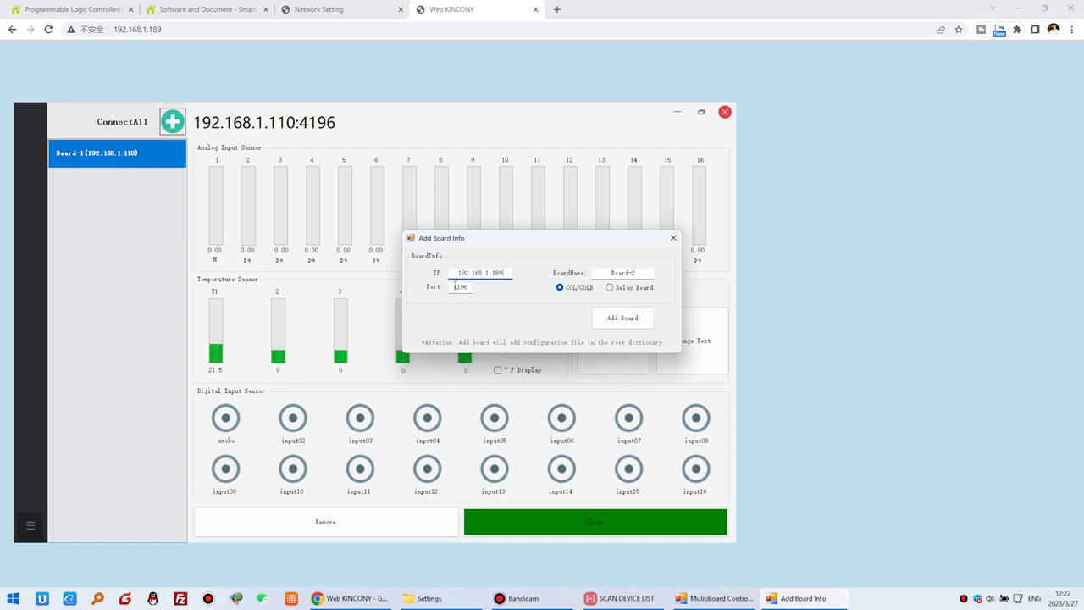
{"action": "left_click", "coordinate": [622, 319]}
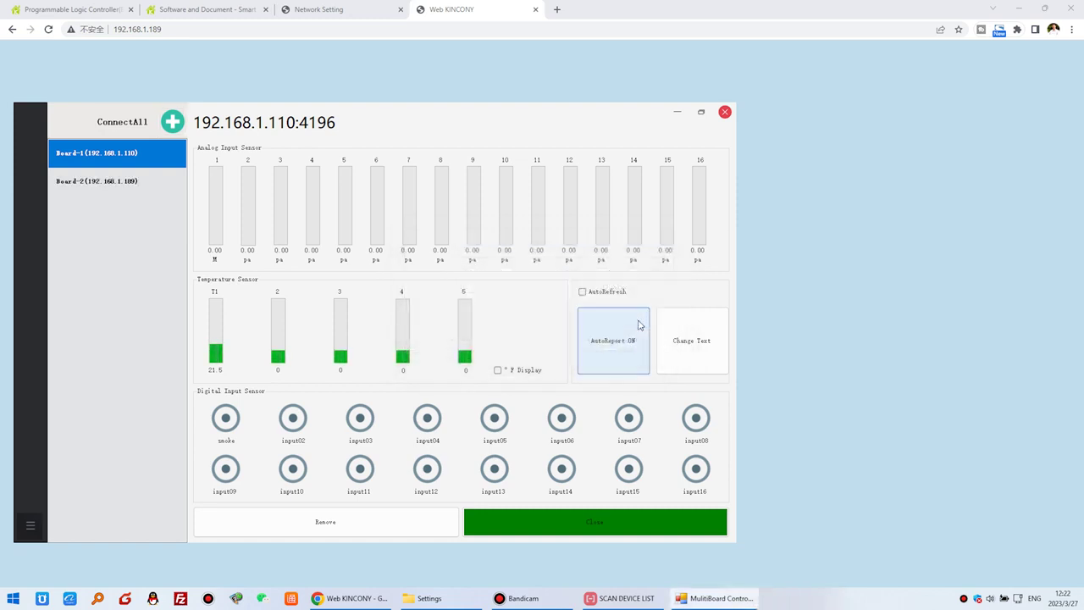
{"action": "left_click", "coordinate": [144, 185]}
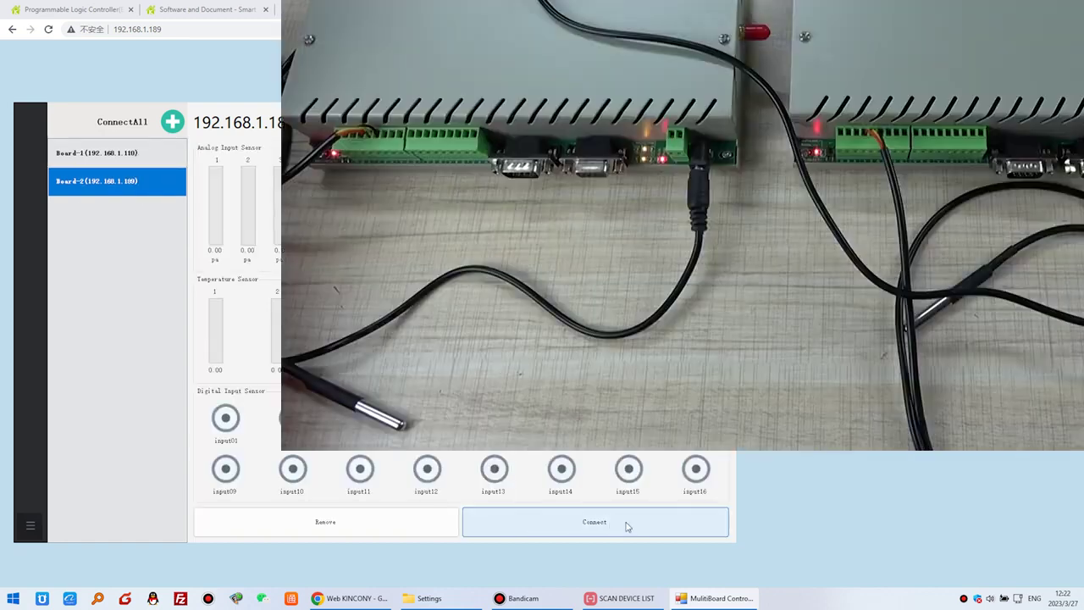
Connect Board-2 and compare its sensor readings with those on Board-1's page.
{"action": "left_click", "coordinate": [626, 524]}
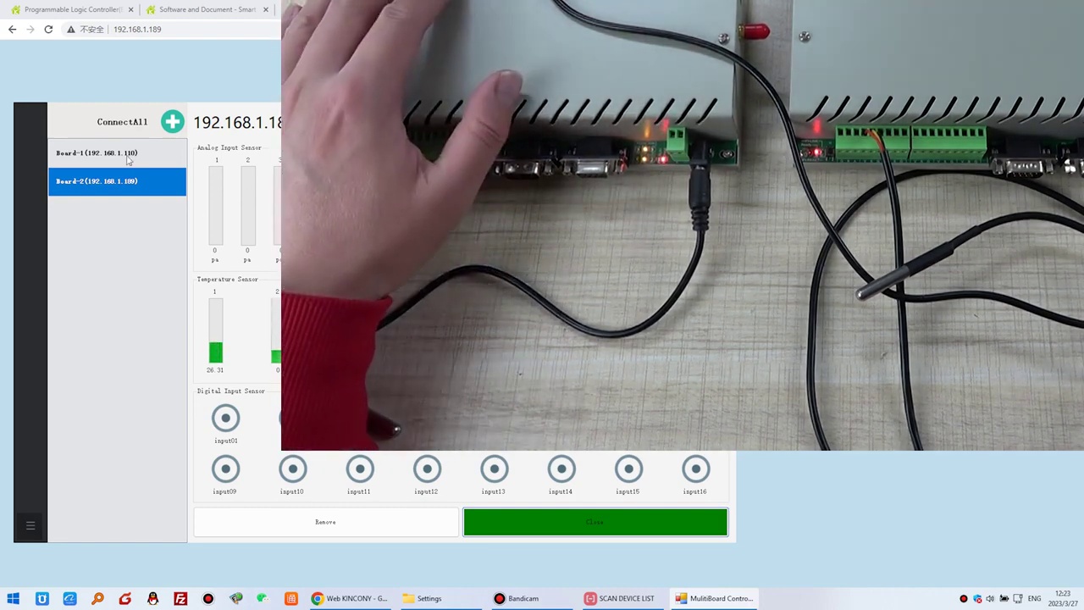
{"action": "left_click", "coordinate": [125, 155]}
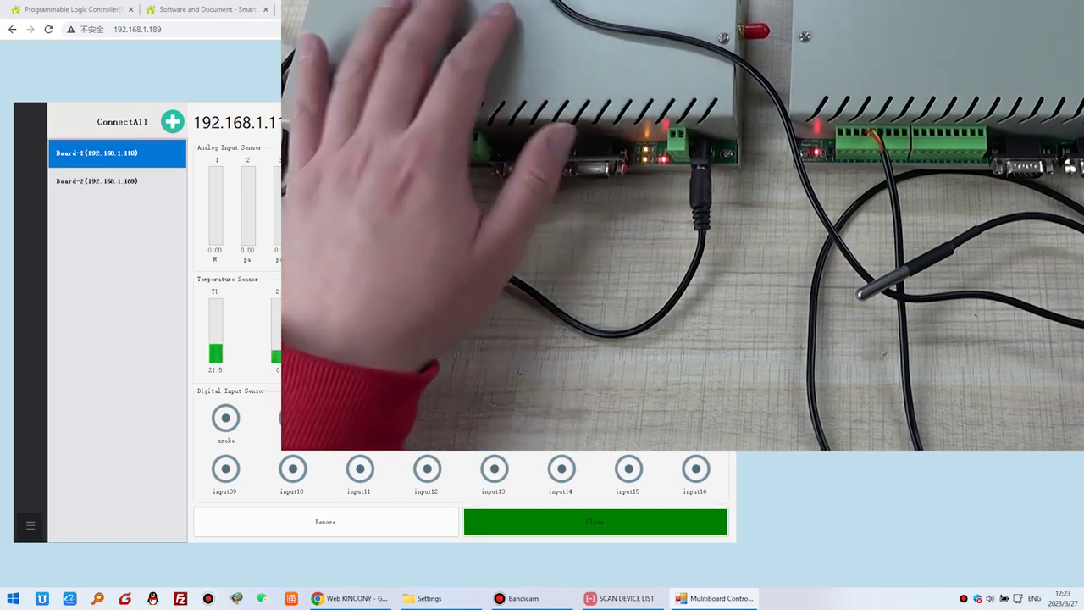
{"action": "left_click", "coordinate": [143, 187]}
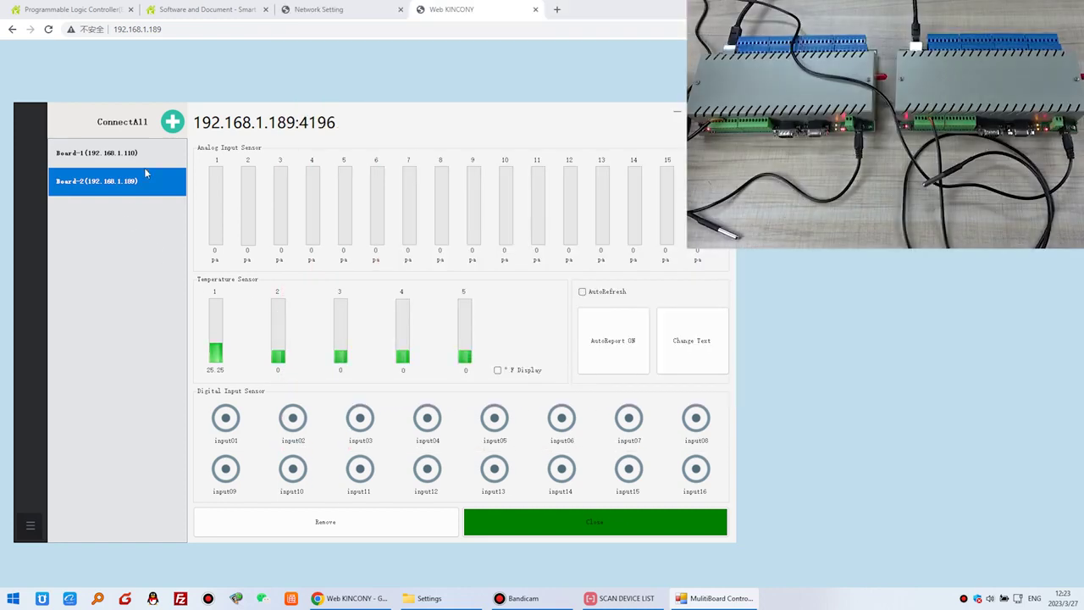
Add a COL/COLB board named Board-3 with IP 192.168.1.200 and port 4196.
{"action": "left_click", "coordinate": [172, 121]}
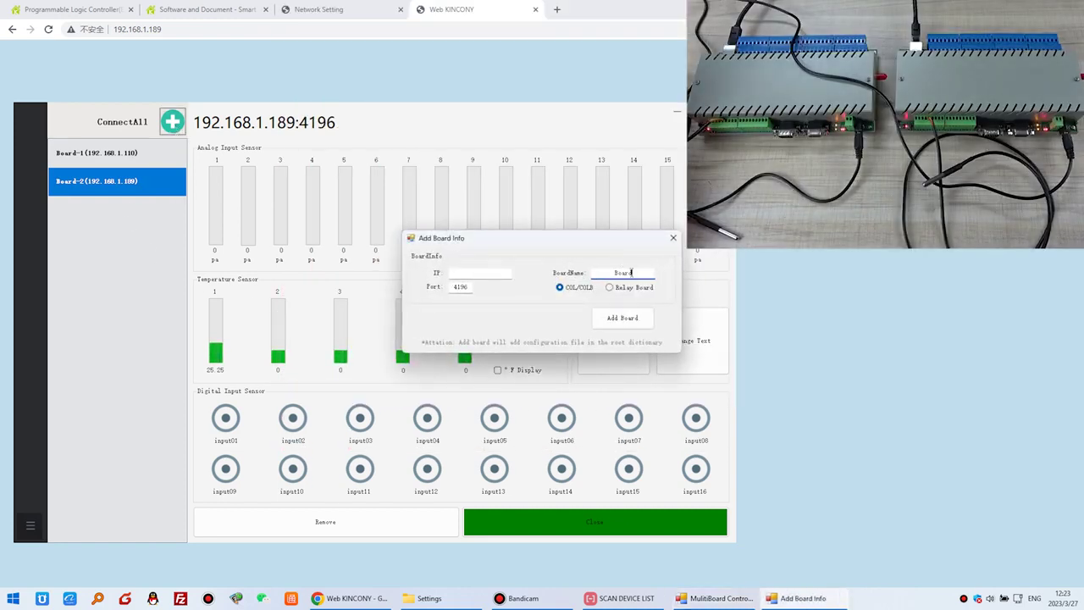
{"action": "type", "text": "-"}
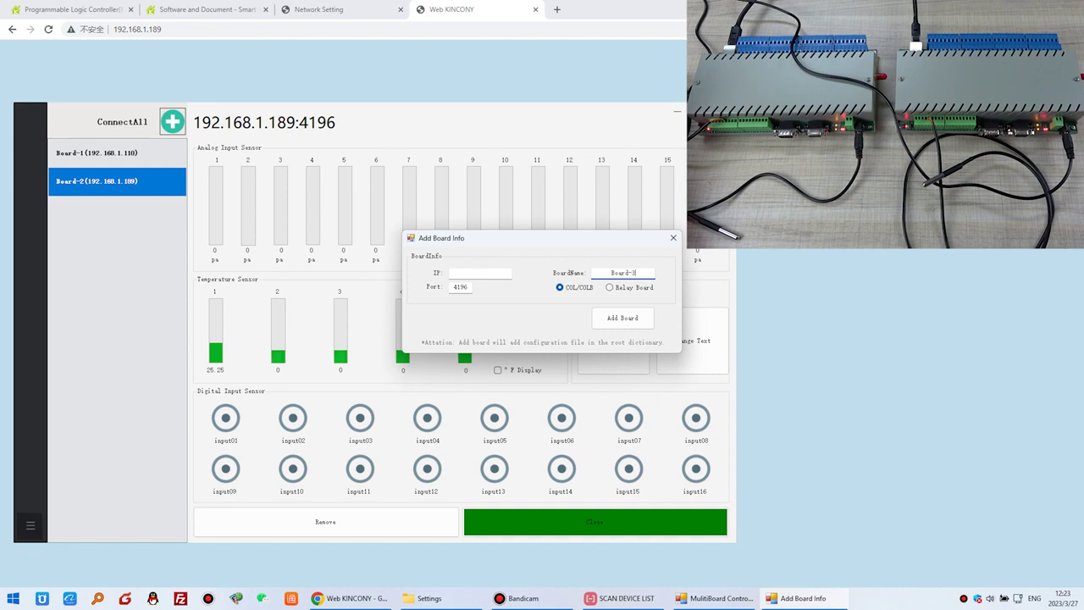
{"action": "type", "text": "3"}
{"action": "left_click", "coordinate": [511, 272]}
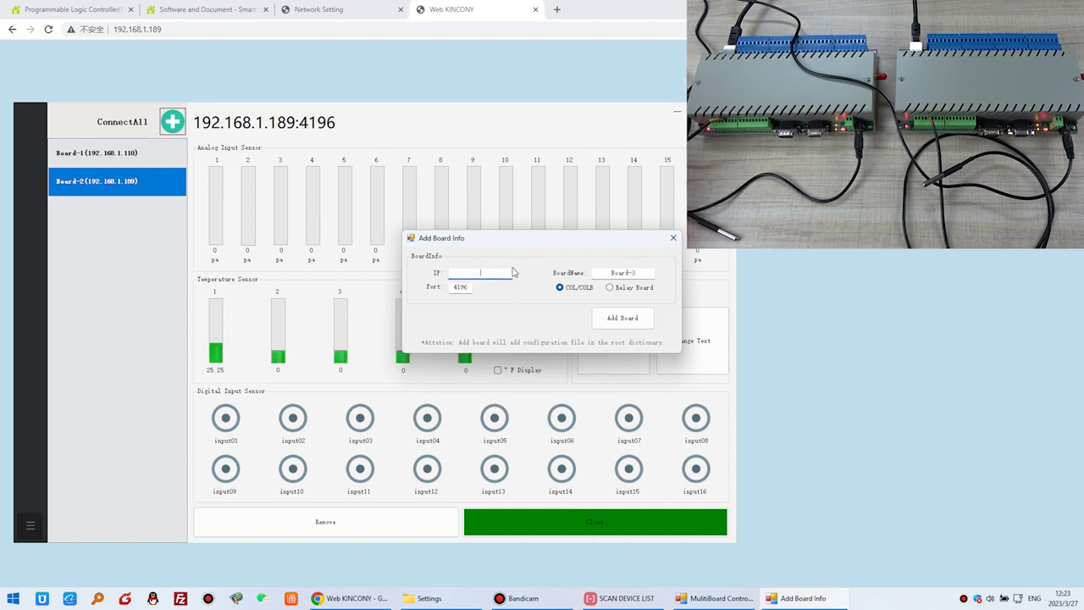
{"action": "type", "text": "192.168."}
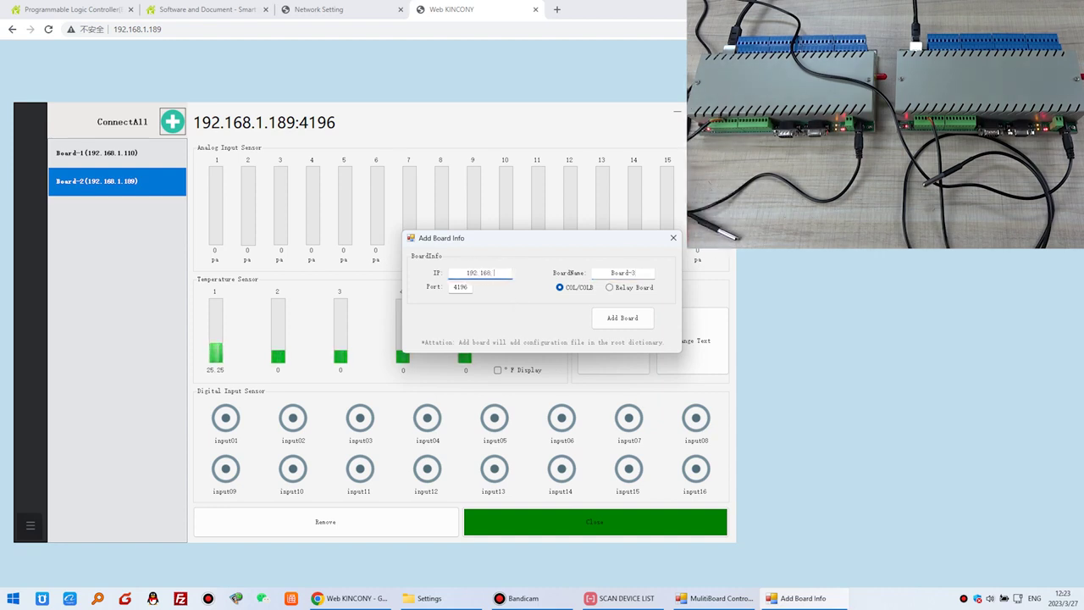
{"action": "type", "text": "1.200"}
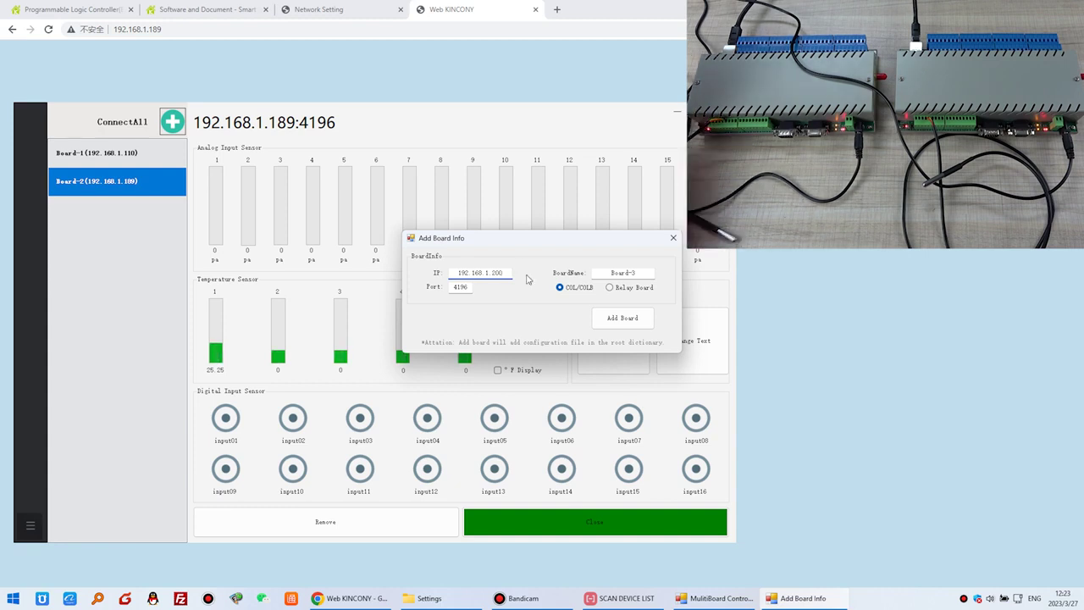
{"action": "left_click", "coordinate": [636, 325]}
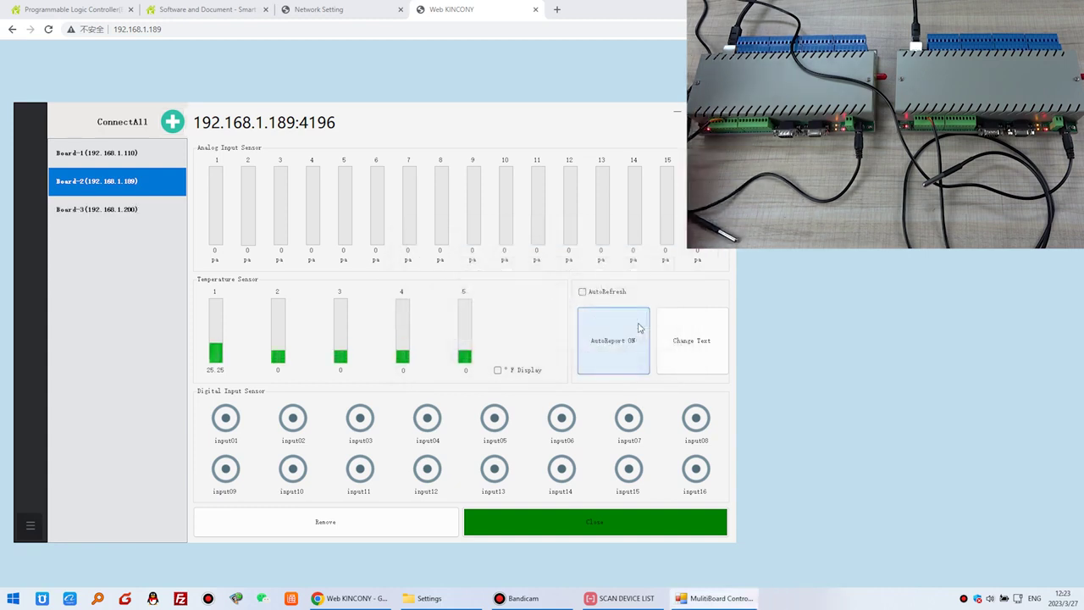
Look through the pages of Board-1, Board-2 and Board-3 in turn, ending on Board-1.
{"action": "left_click", "coordinate": [145, 210]}
{"action": "left_click", "coordinate": [145, 182]}
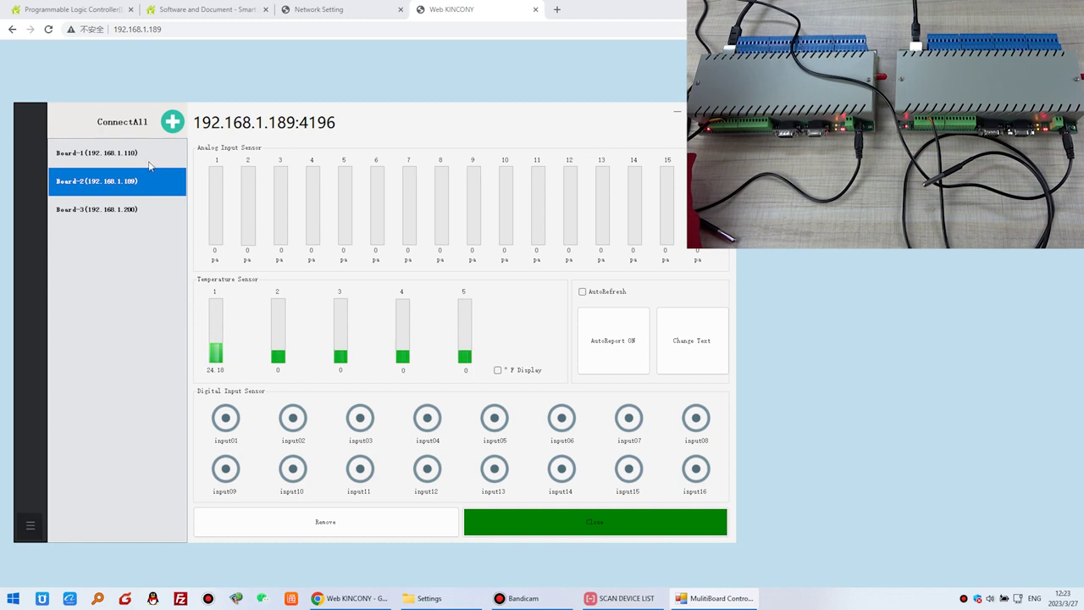
{"action": "left_click", "coordinate": [150, 156]}
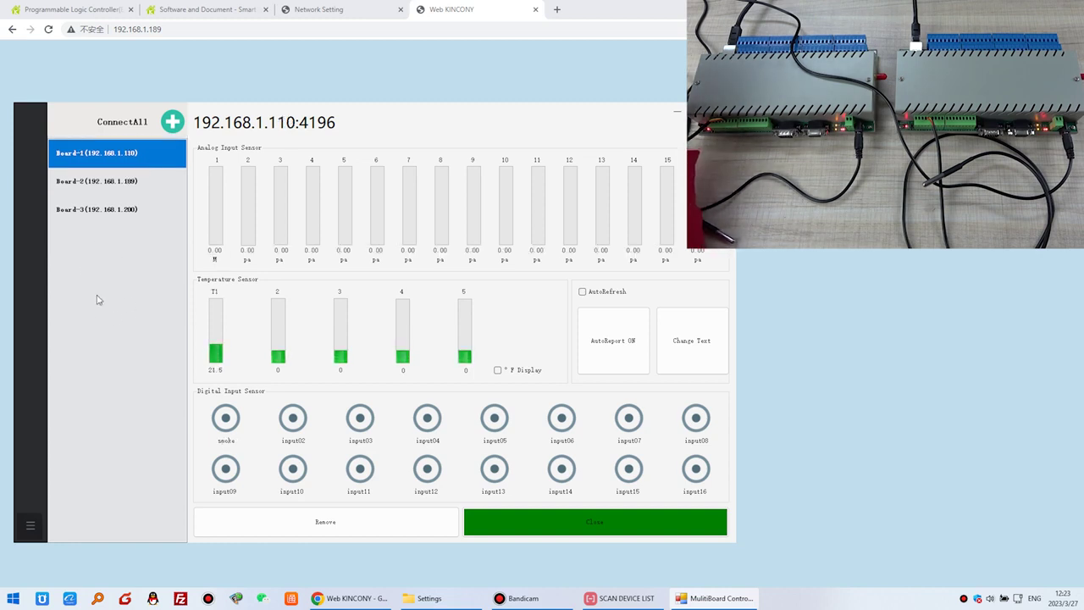
{"action": "left_click", "coordinate": [117, 188]}
{"action": "left_click", "coordinate": [120, 210]}
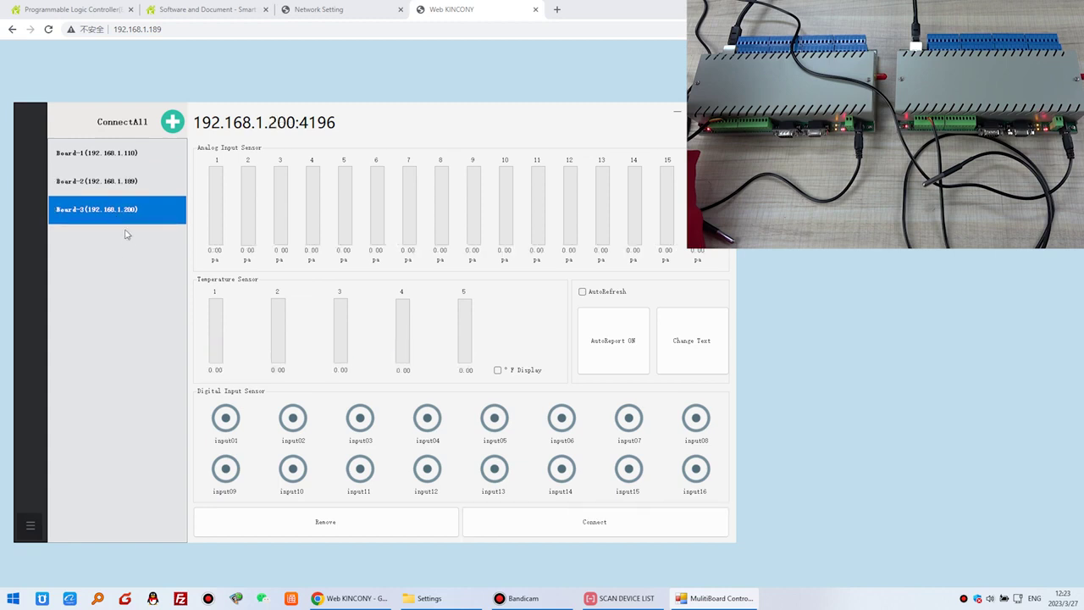
{"action": "left_click", "coordinate": [102, 181]}
{"action": "left_click", "coordinate": [108, 154]}
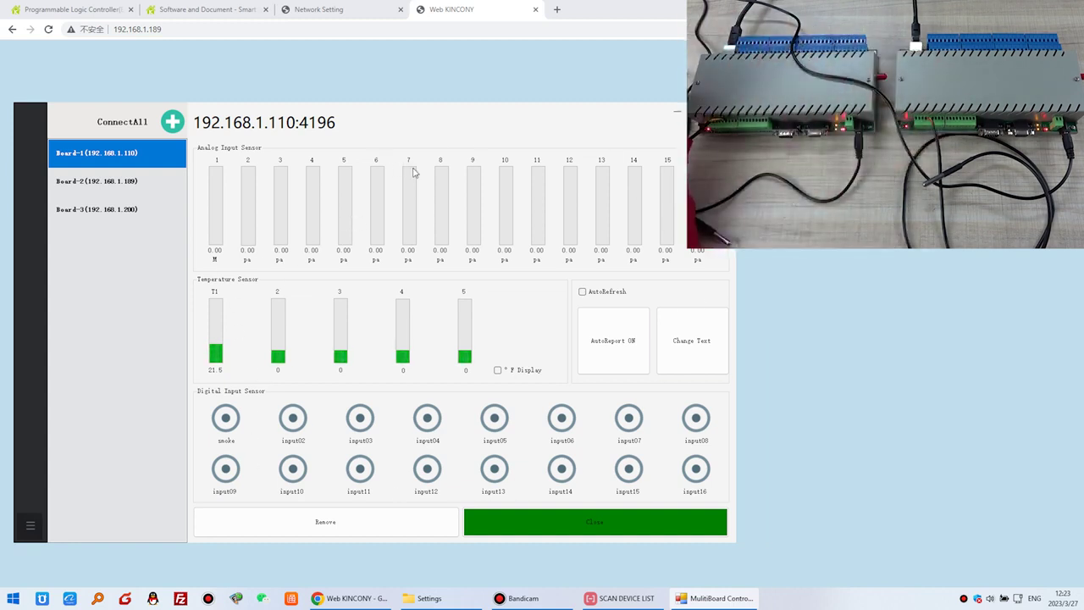
{"action": "left_click_drag", "start_coordinate": [407, 126], "coordinate": [410, 133]}
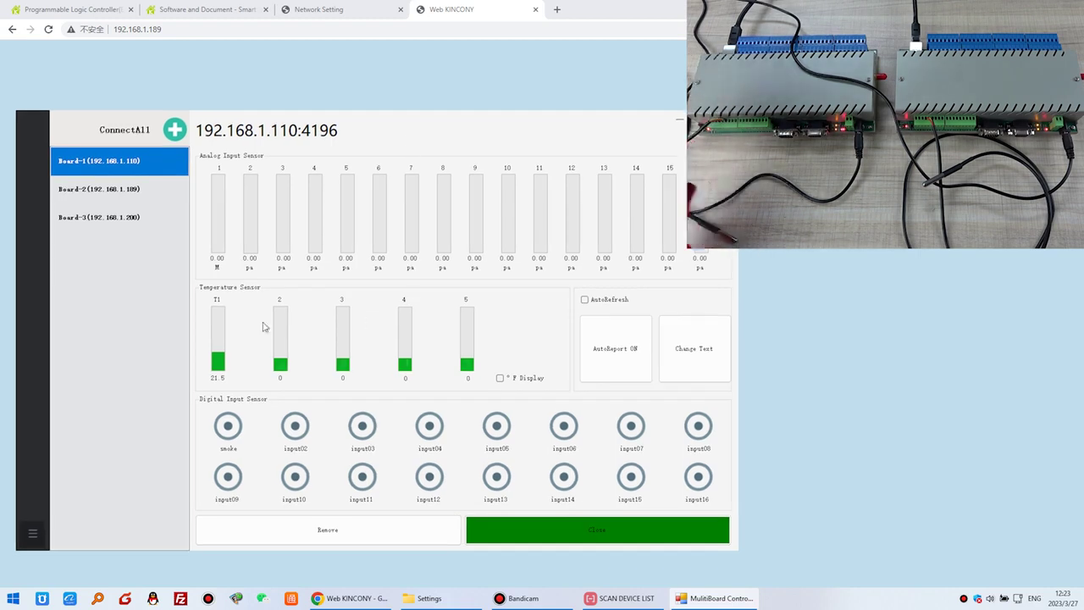
{"action": "left_click", "coordinate": [144, 190]}
{"action": "left_click", "coordinate": [145, 211]}
{"action": "left_click", "coordinate": [145, 189]}
{"action": "left_click", "coordinate": [153, 160]}
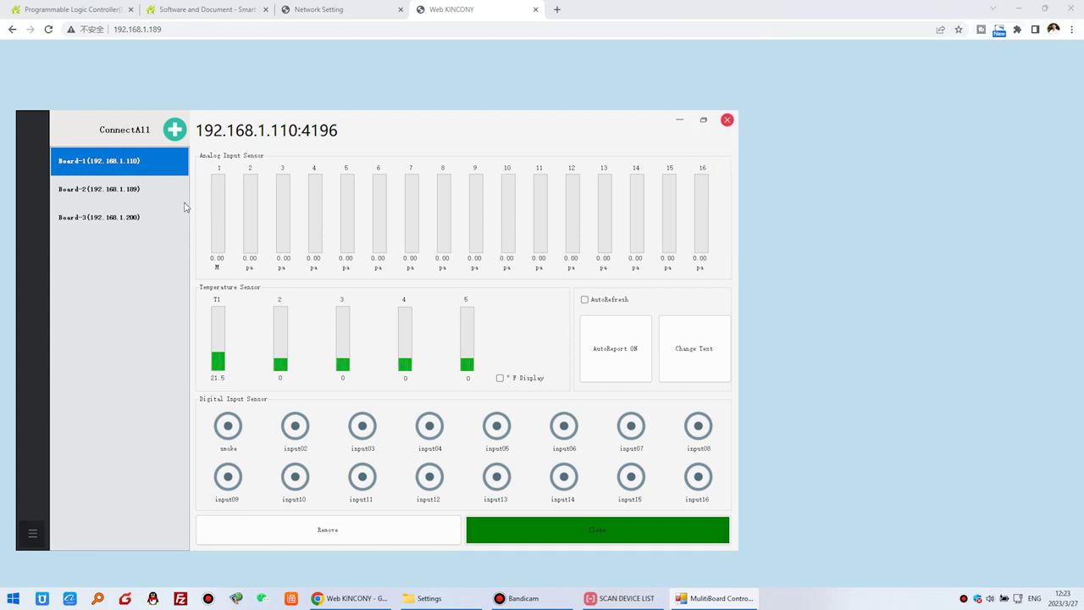
Switch to File Explorer's Settings folder and check the configuration file of each board.
{"action": "left_click", "coordinate": [447, 601]}
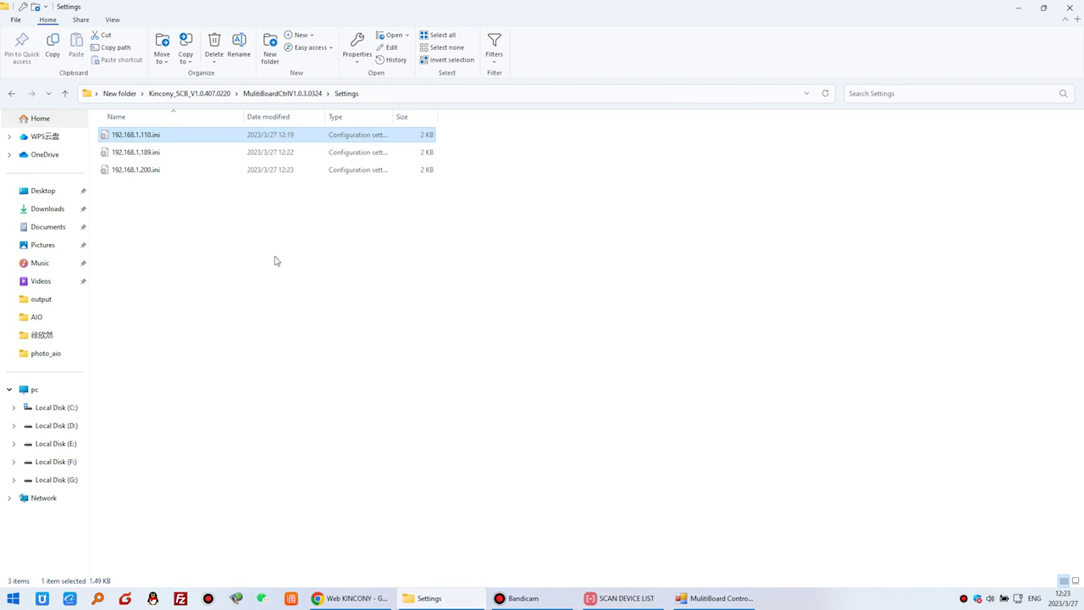
{"action": "left_click", "coordinate": [156, 209]}
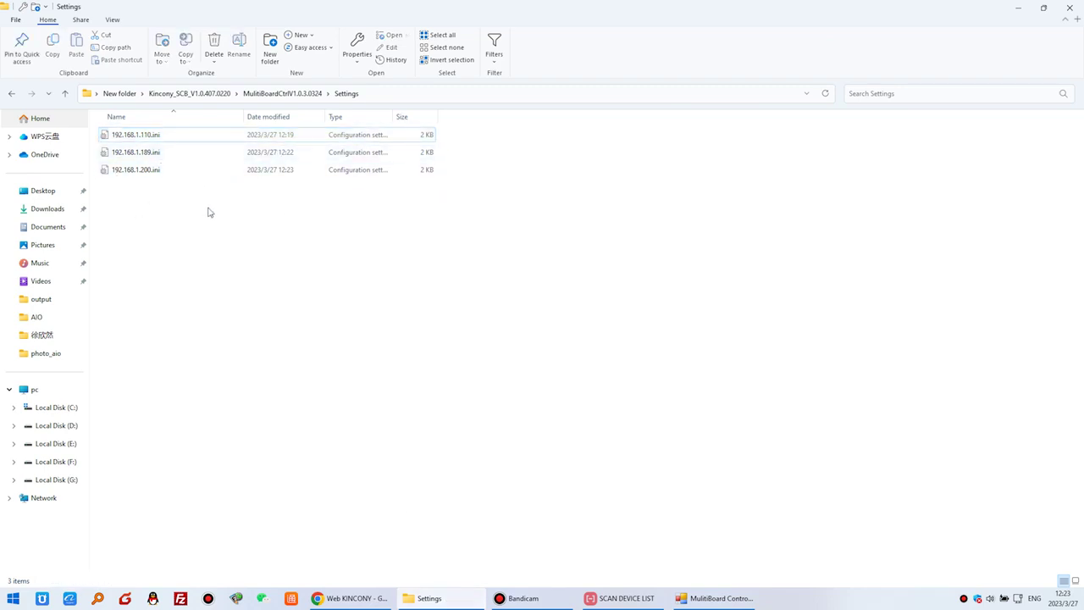
{"action": "left_click", "coordinate": [163, 154]}
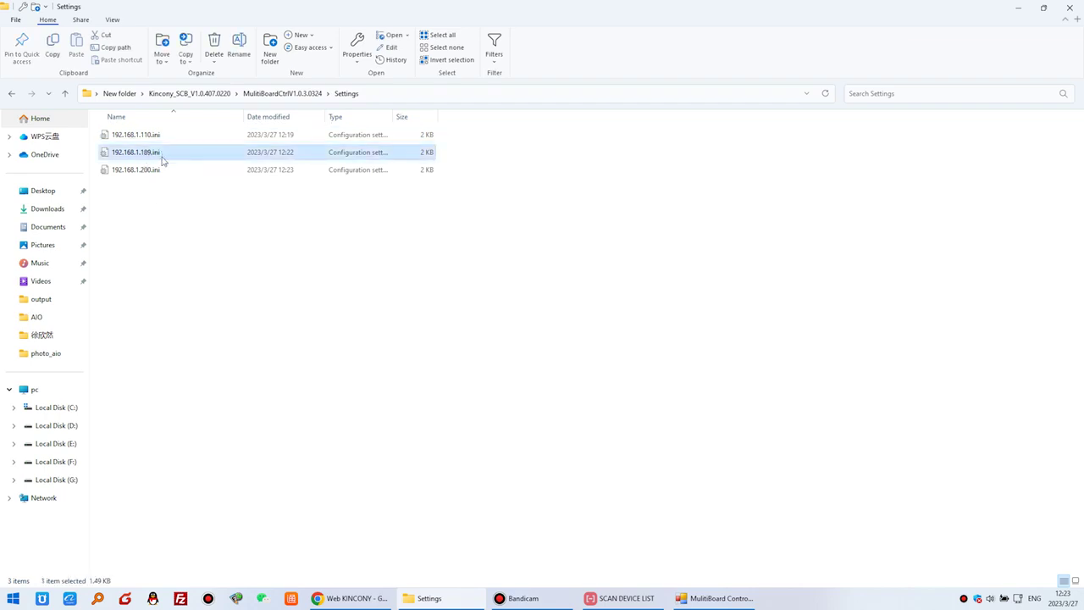
{"action": "left_click", "coordinate": [161, 172]}
{"action": "left_click", "coordinate": [160, 155]}
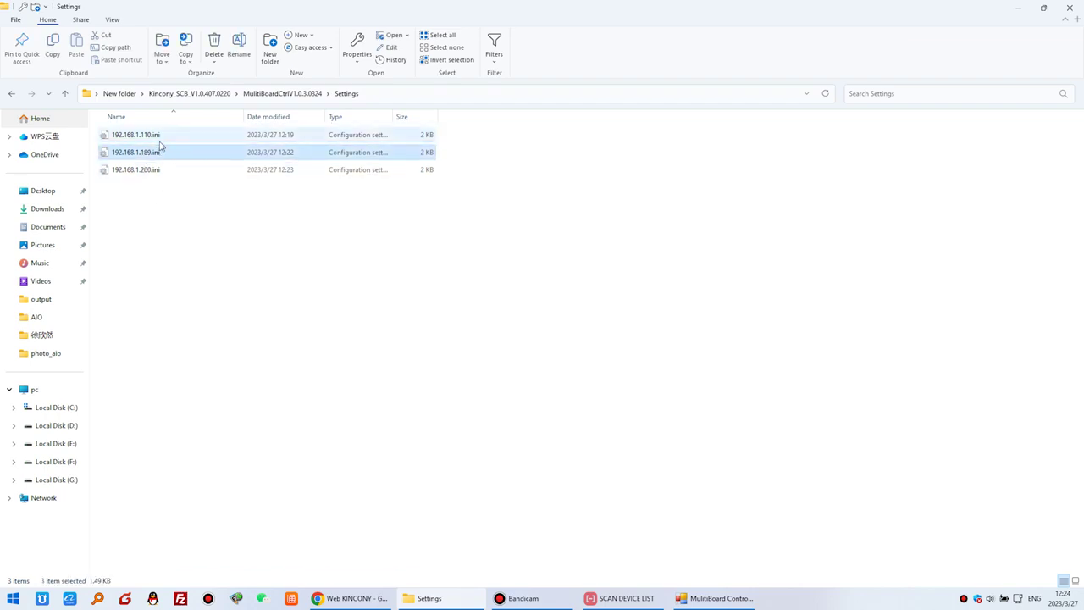
Open Notepad and view 192.168.1.110.ini, 192.168.1.189.ini and 192.168.1.200.ini in it.
{"action": "left_click", "coordinate": [12, 598]}
{"action": "left_click", "coordinate": [50, 310]}
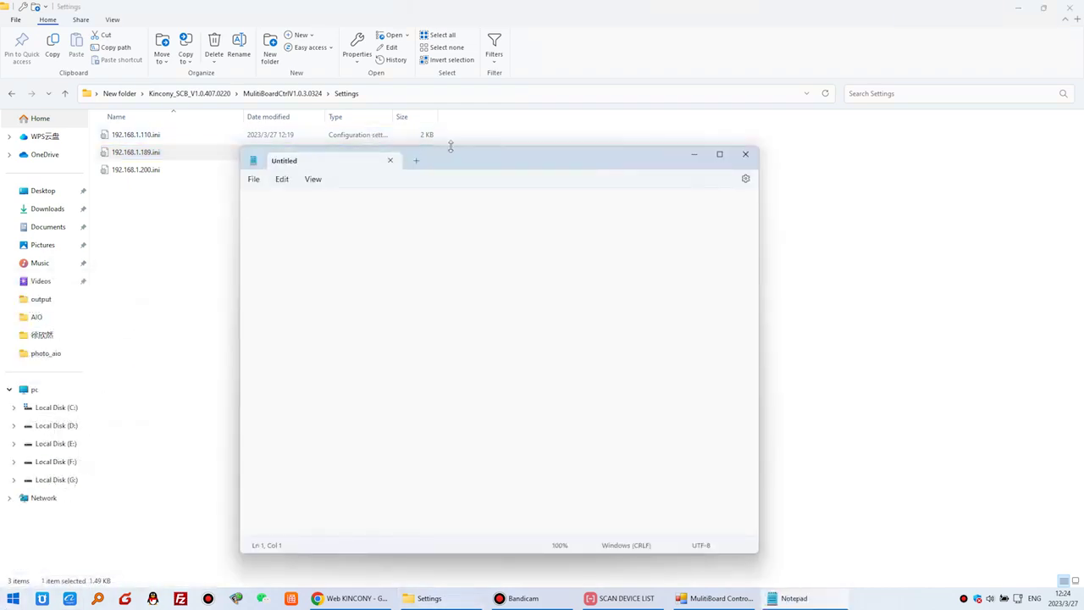
{"action": "left_click_drag", "start_coordinate": [459, 156], "coordinate": [486, 137]}
{"action": "left_click_drag", "start_coordinate": [169, 135], "coordinate": [420, 262]}
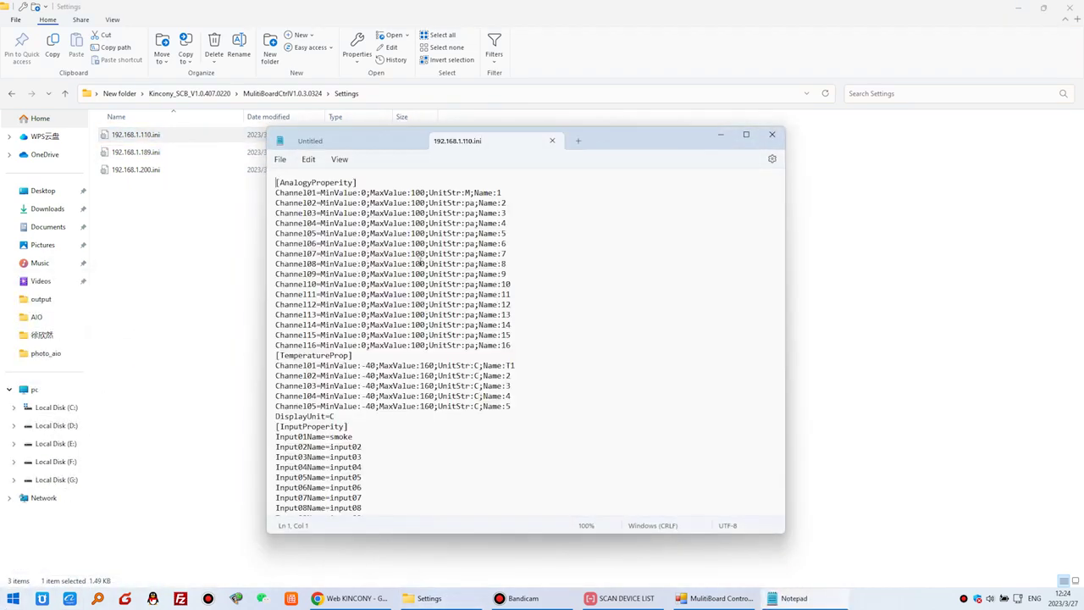
{"action": "left_click_drag", "start_coordinate": [127, 153], "coordinate": [398, 303]}
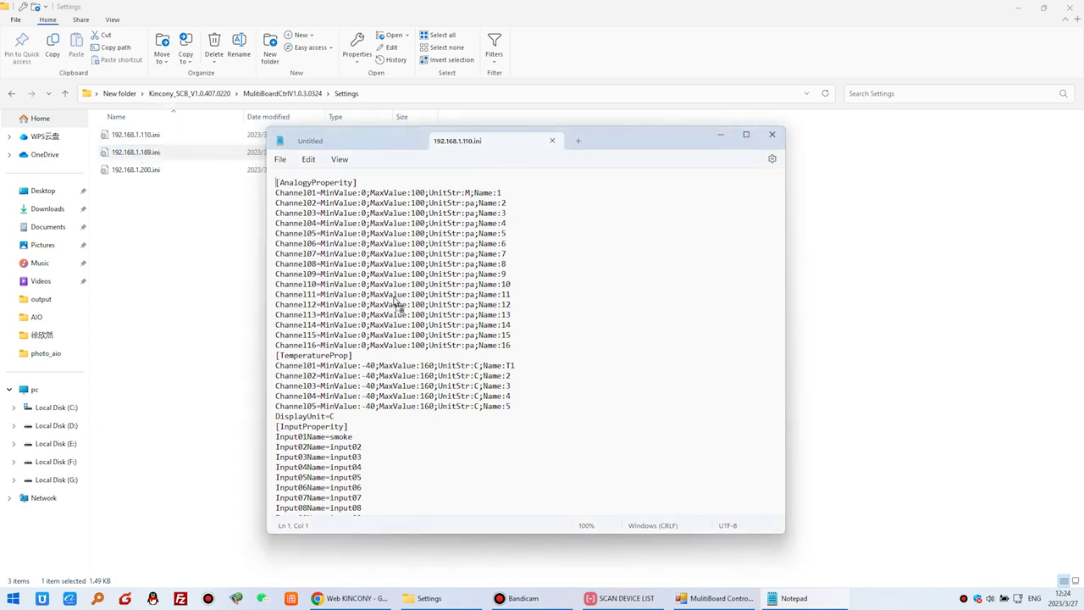
{"action": "scroll", "coordinate": [462, 320], "scroll_direction": "down", "scroll_amount": 4}
{"action": "scroll", "coordinate": [463, 320], "scroll_direction": "up", "scroll_amount": 4}
{"action": "left_click_drag", "start_coordinate": [140, 170], "coordinate": [431, 306]}
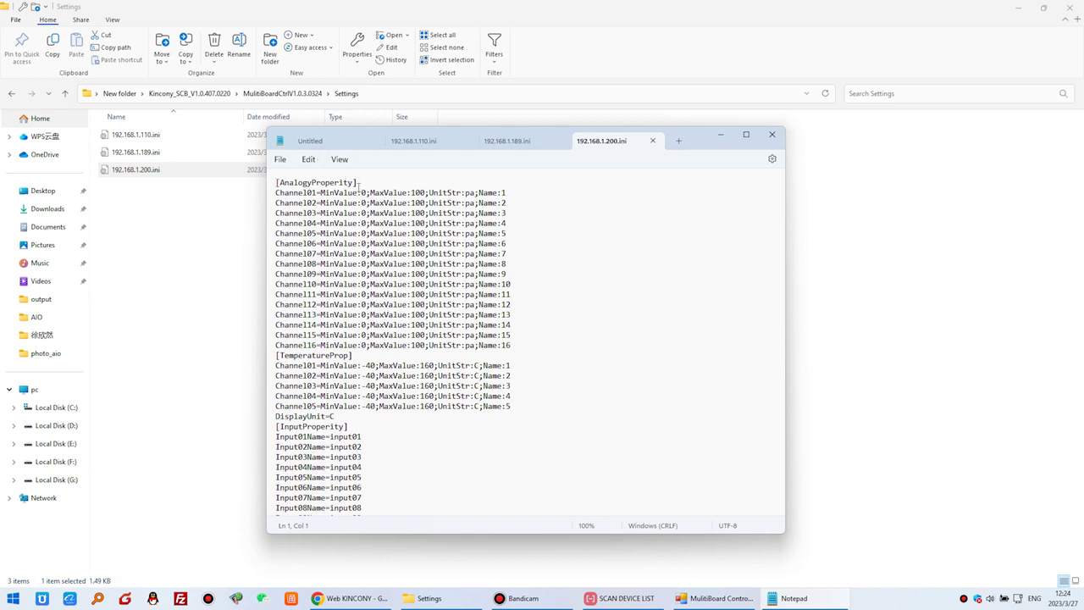
In File Explorer, open Log_2023_3_27_InputStateChange.txt from the 192.168.1.110 folder inside LogData of MulitiBoardCtrlV1.0.3.0324.
{"action": "left_click", "coordinate": [294, 95]}
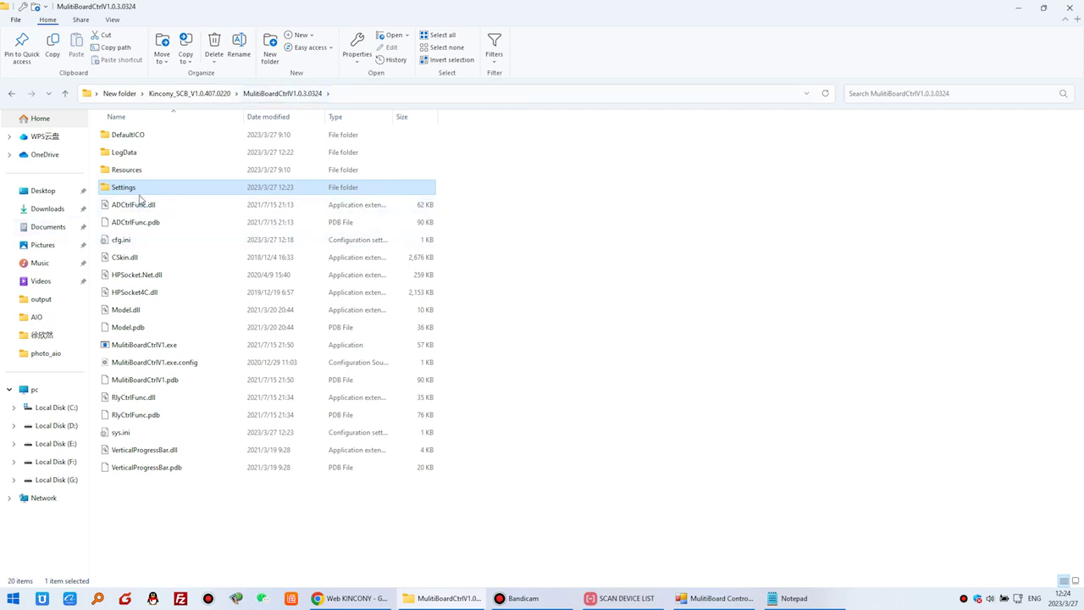
{"action": "double_click", "coordinate": [151, 154]}
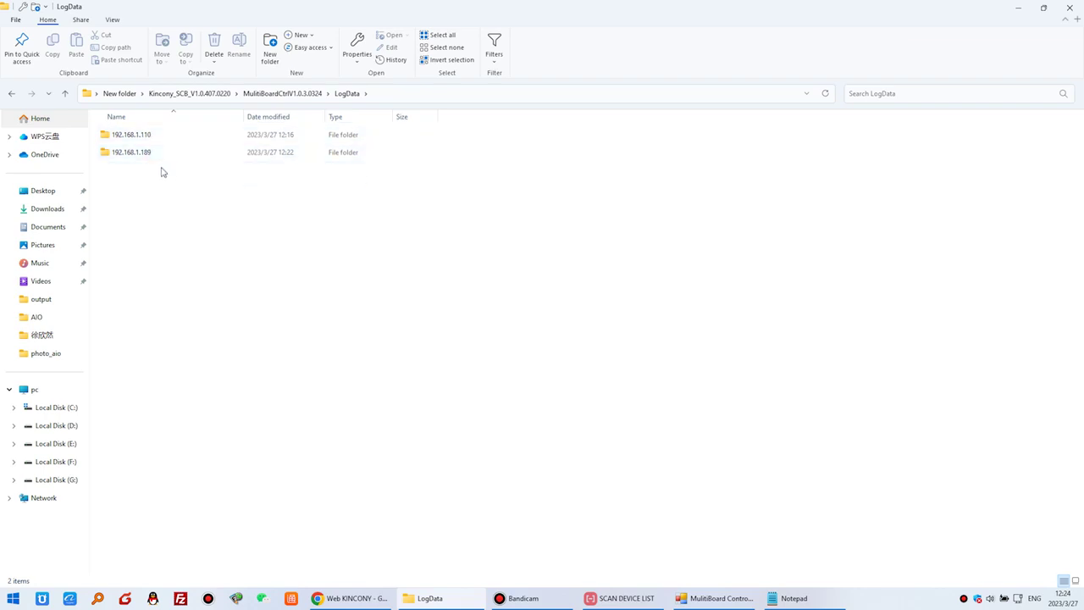
{"action": "left_click", "coordinate": [144, 141]}
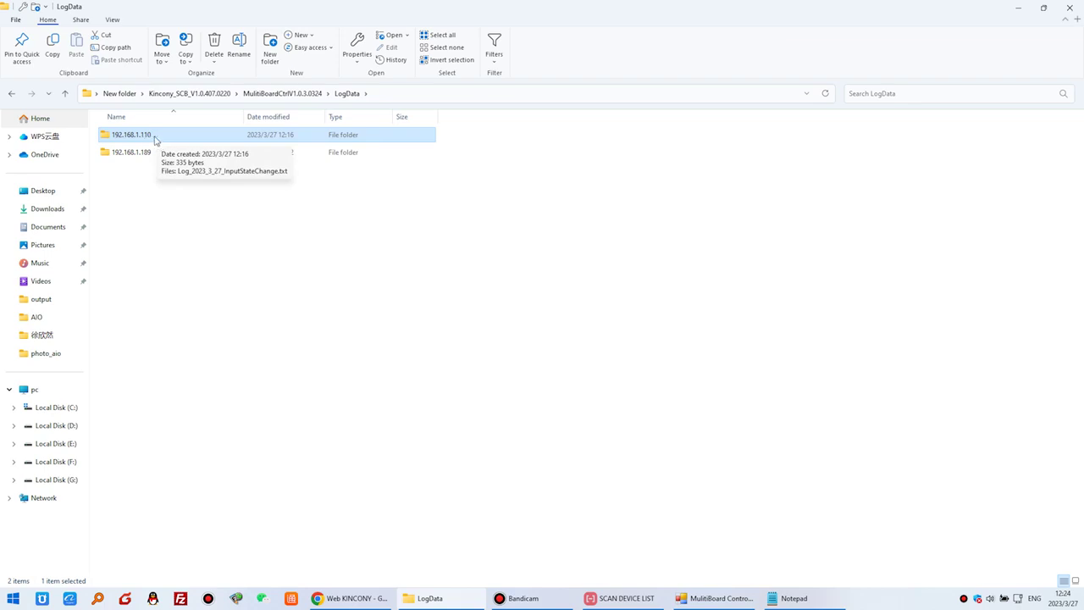
{"action": "double_click", "coordinate": [152, 138]}
{"action": "left_click", "coordinate": [174, 139]}
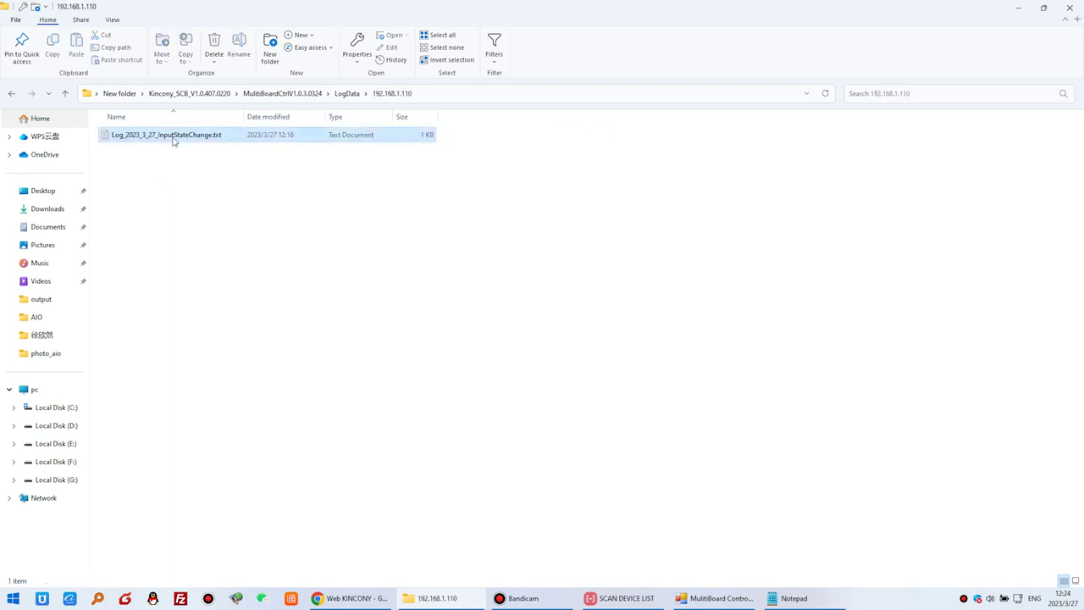
{"action": "double_click", "coordinate": [183, 138]}
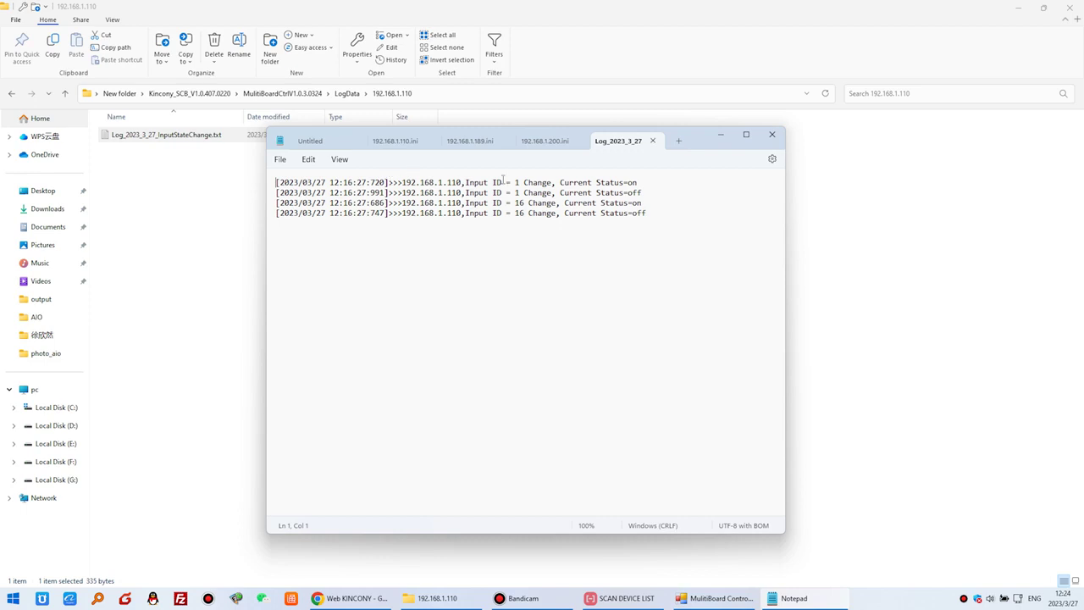
Examine the log entries for their input ID, on/off status and time stamp.
{"action": "left_click_drag", "start_coordinate": [525, 182], "coordinate": [652, 184]}
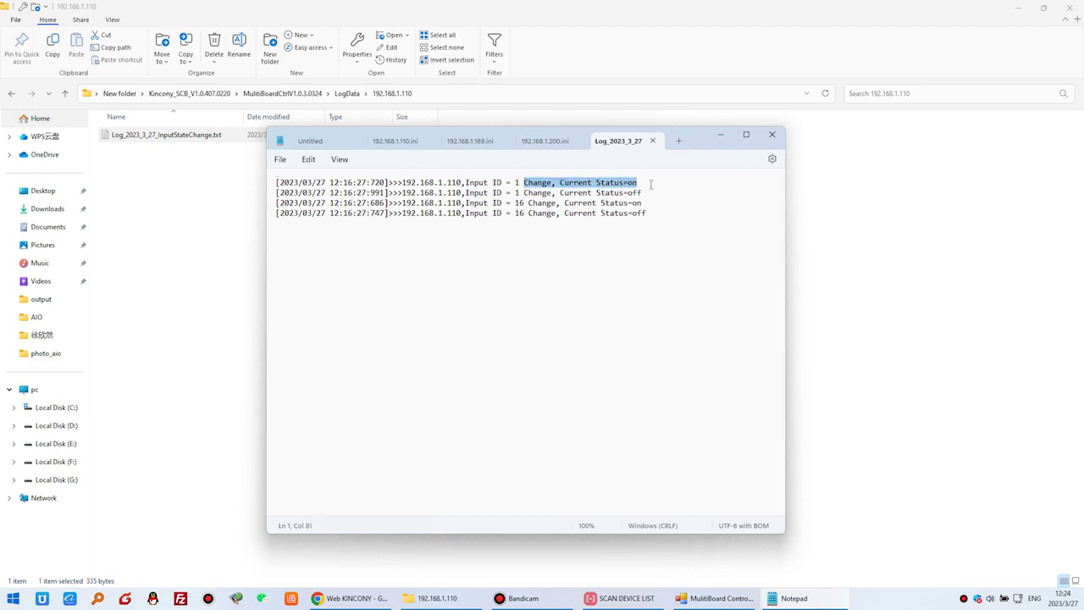
{"action": "left_click", "coordinate": [487, 184]}
{"action": "left_click_drag", "start_coordinate": [467, 182], "coordinate": [522, 182]}
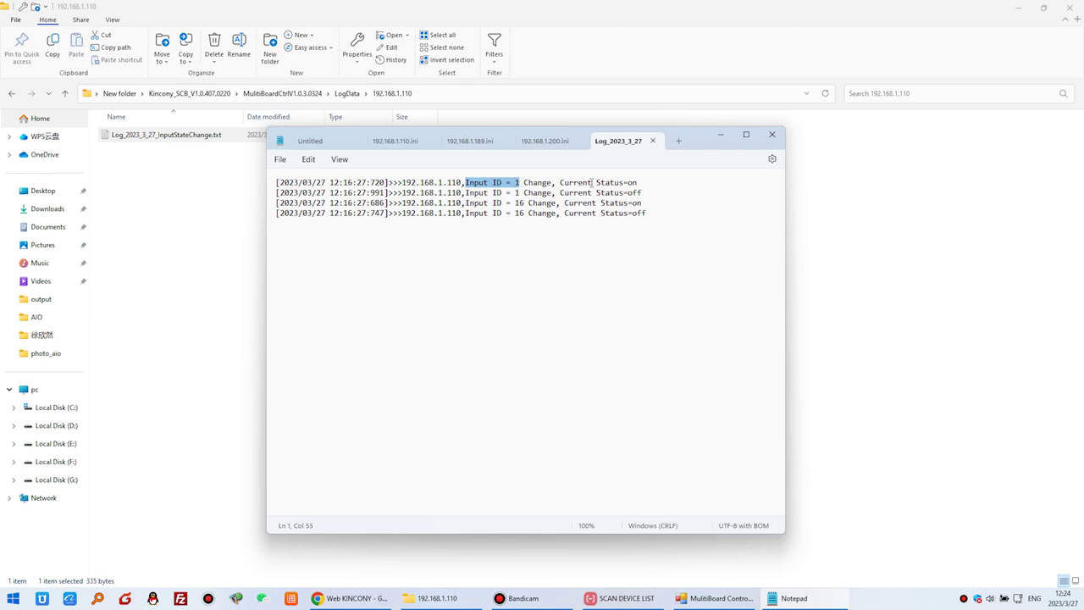
{"action": "left_click_drag", "start_coordinate": [591, 182], "coordinate": [642, 184]}
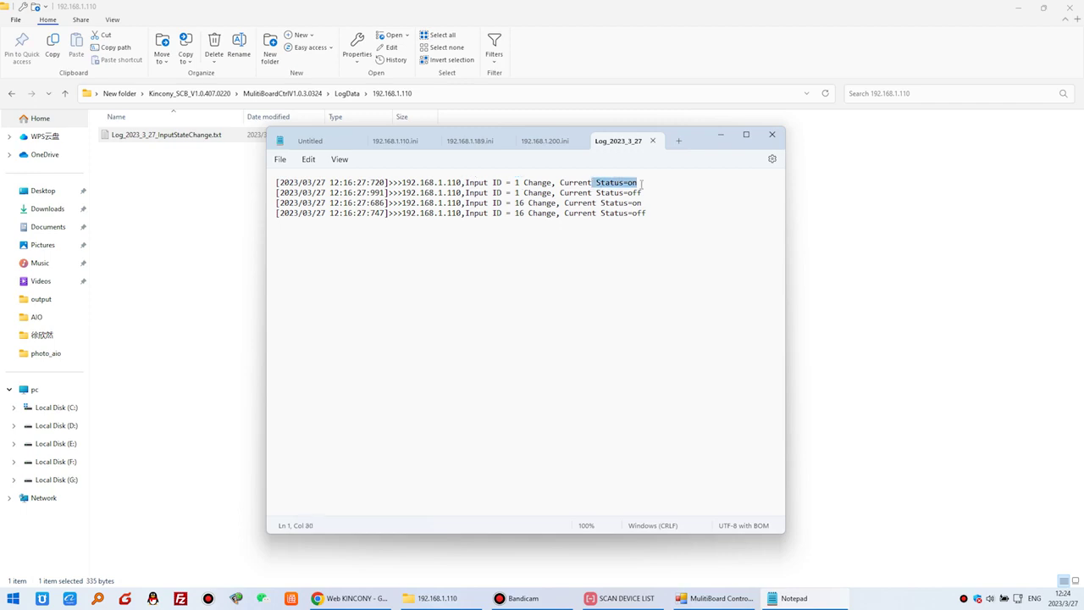
{"action": "left_click_drag", "start_coordinate": [387, 182], "coordinate": [279, 181]}
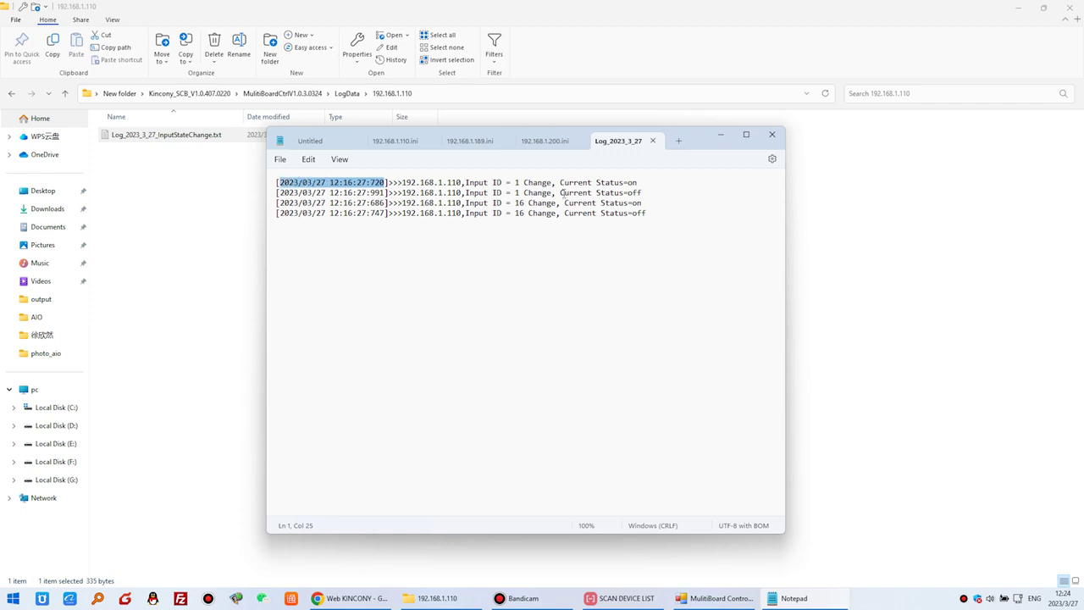
{"action": "left_click_drag", "start_coordinate": [597, 193], "coordinate": [644, 193]}
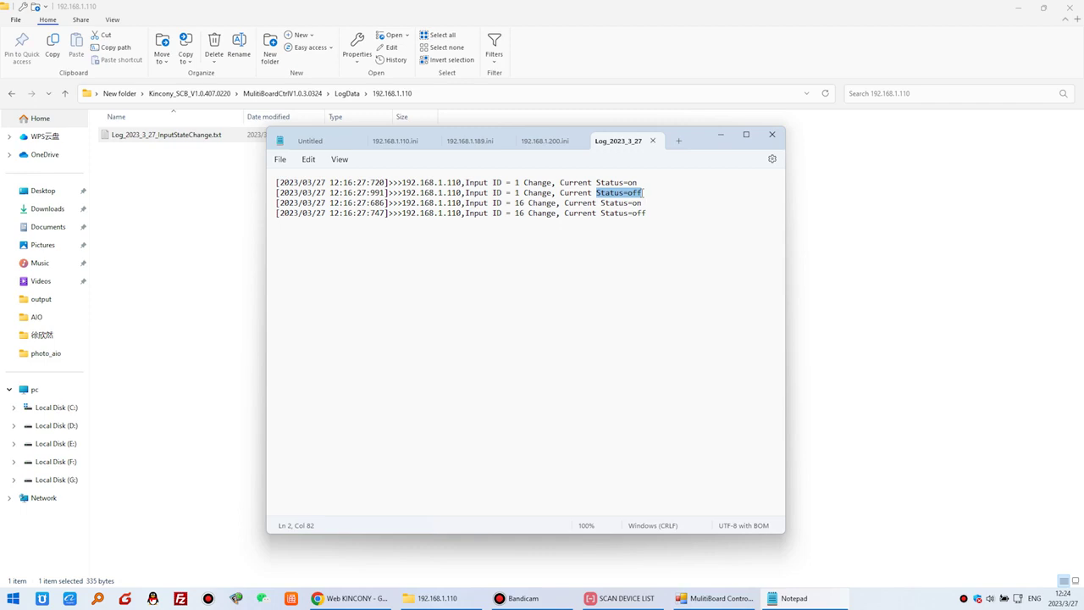
{"action": "left_click_drag", "start_coordinate": [389, 193], "coordinate": [273, 194]}
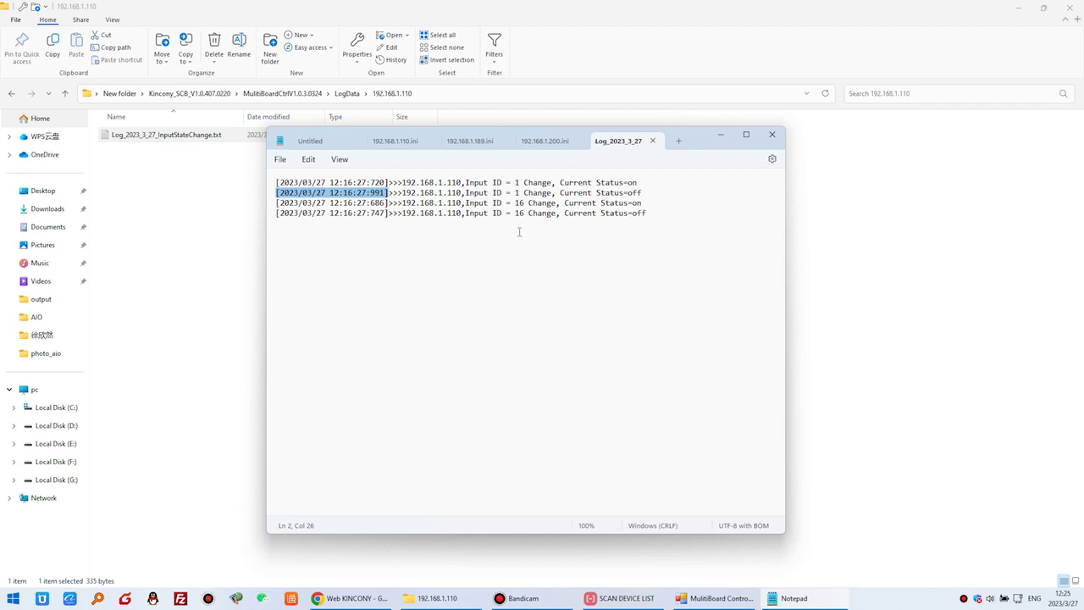
{"action": "left_click", "coordinate": [492, 216]}
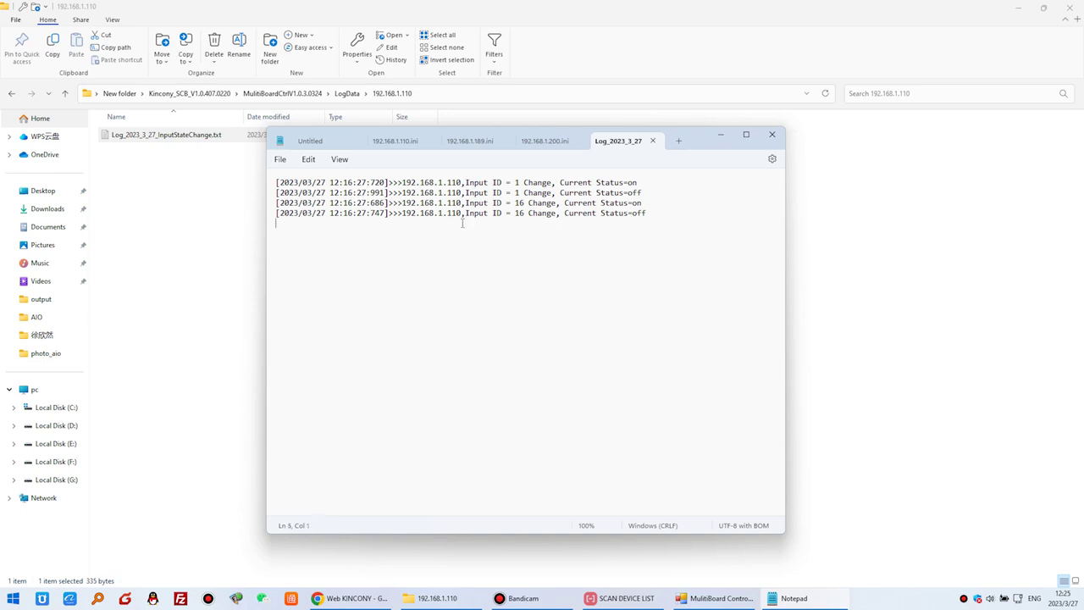
Close the Notepad files and open Log_2023_3_27_InputStateChange.txt from the 192.168.1.189 folder inside LogData.
{"action": "left_click", "coordinate": [653, 141]}
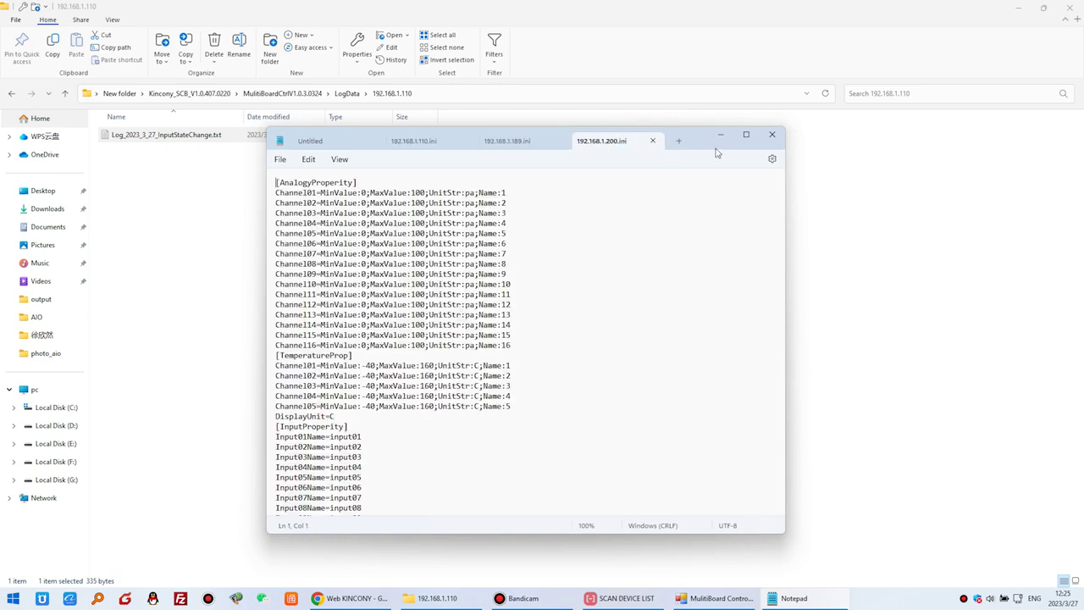
{"action": "left_click", "coordinate": [772, 134]}
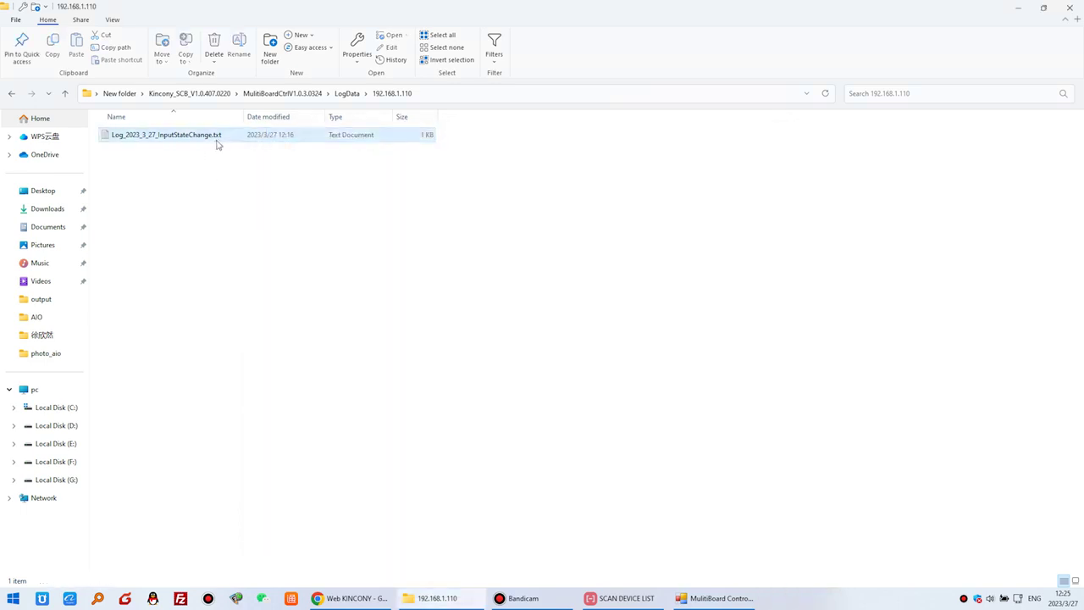
{"action": "left_click", "coordinate": [348, 94]}
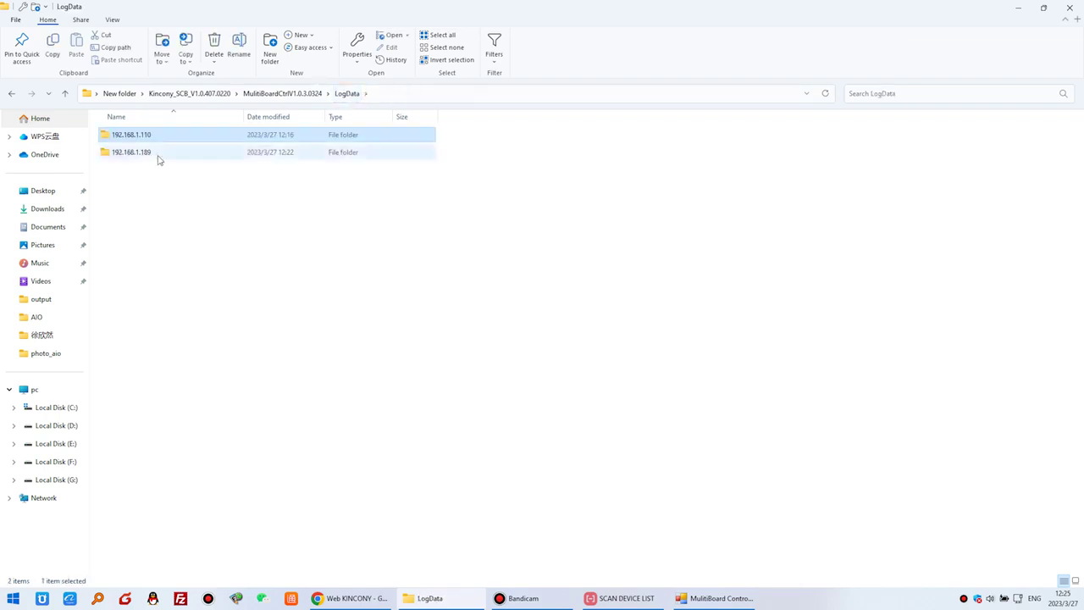
{"action": "left_click", "coordinate": [160, 156]}
{"action": "double_click", "coordinate": [160, 154]}
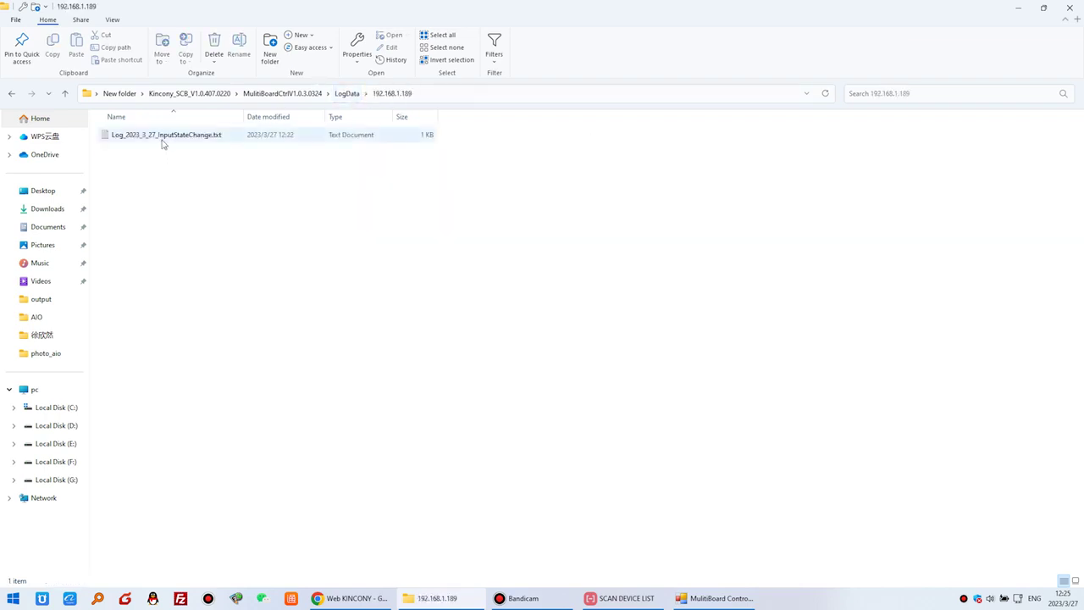
{"action": "double_click", "coordinate": [199, 135]}
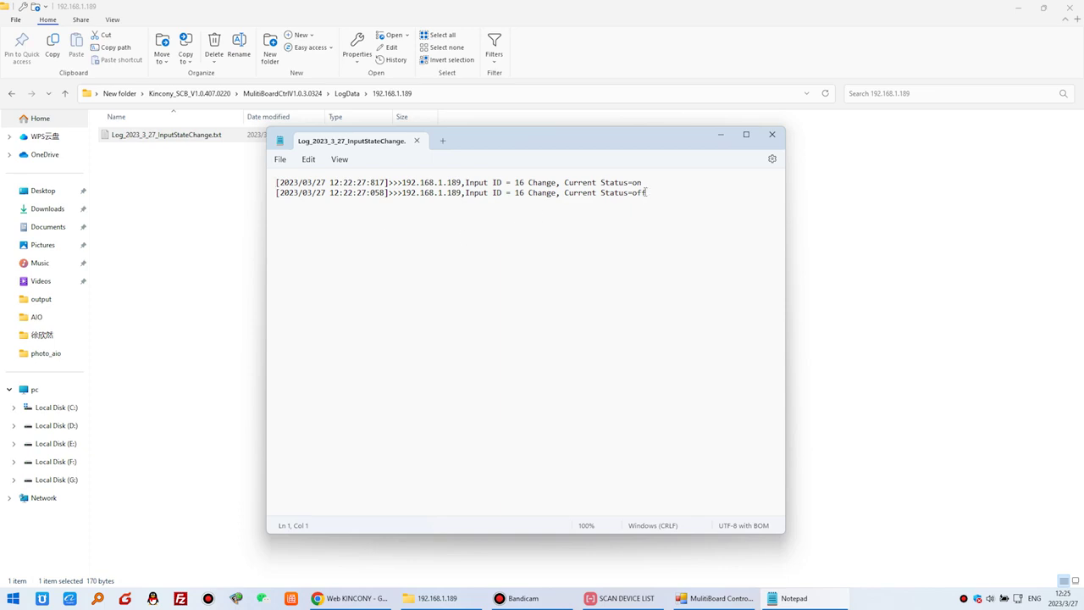
Examine the 192.168.1.189 log entries for input ID, status and time stamp, and return to the MulitiBoardCtrlV1.0.3.0324 folder.
{"action": "left_click_drag", "start_coordinate": [654, 182], "coordinate": [491, 182]}
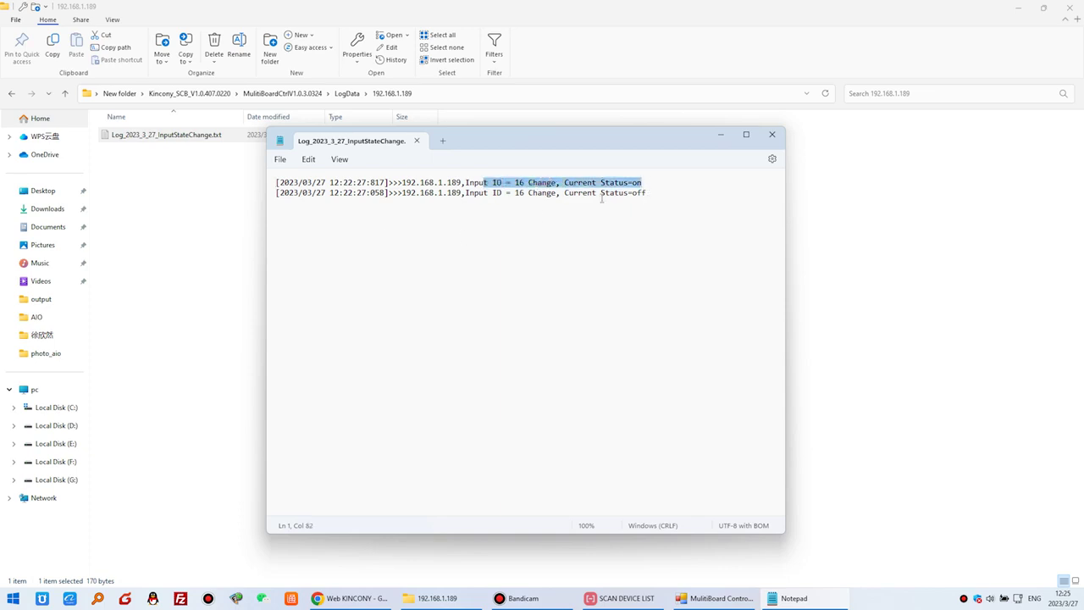
{"action": "left_click", "coordinate": [667, 194]}
{"action": "left_click_drag", "start_coordinate": [666, 194], "coordinate": [468, 198]}
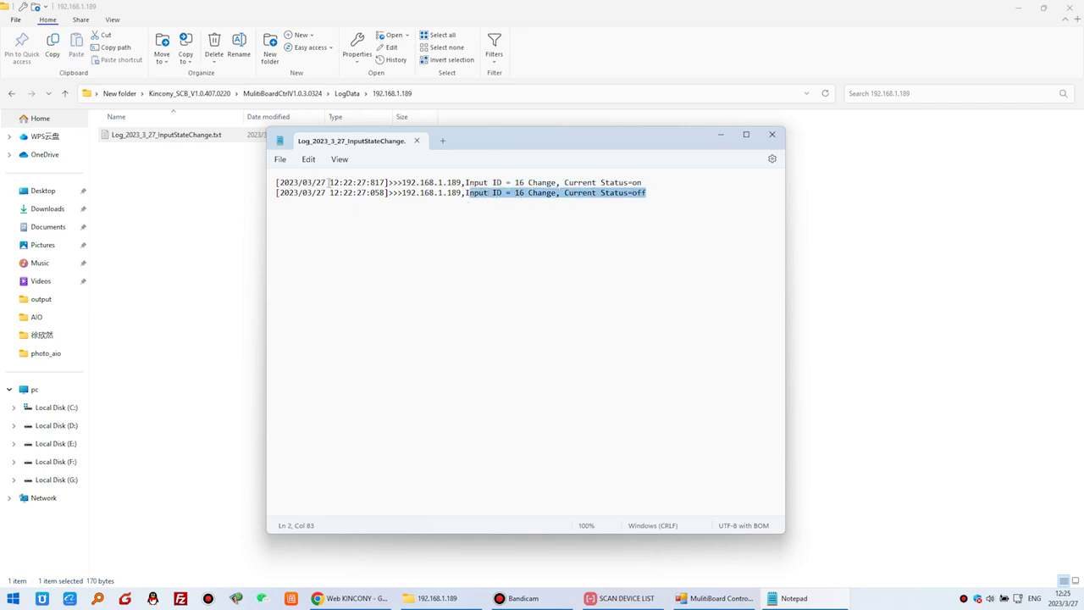
{"action": "left_click_drag", "start_coordinate": [326, 182], "coordinate": [386, 183]}
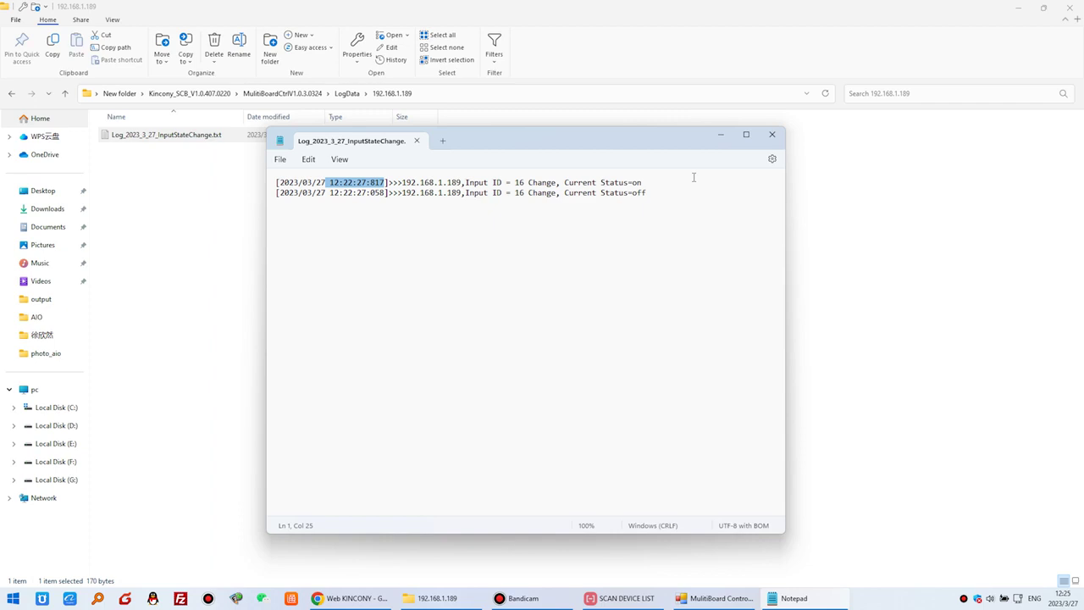
{"action": "left_click", "coordinate": [508, 192]}
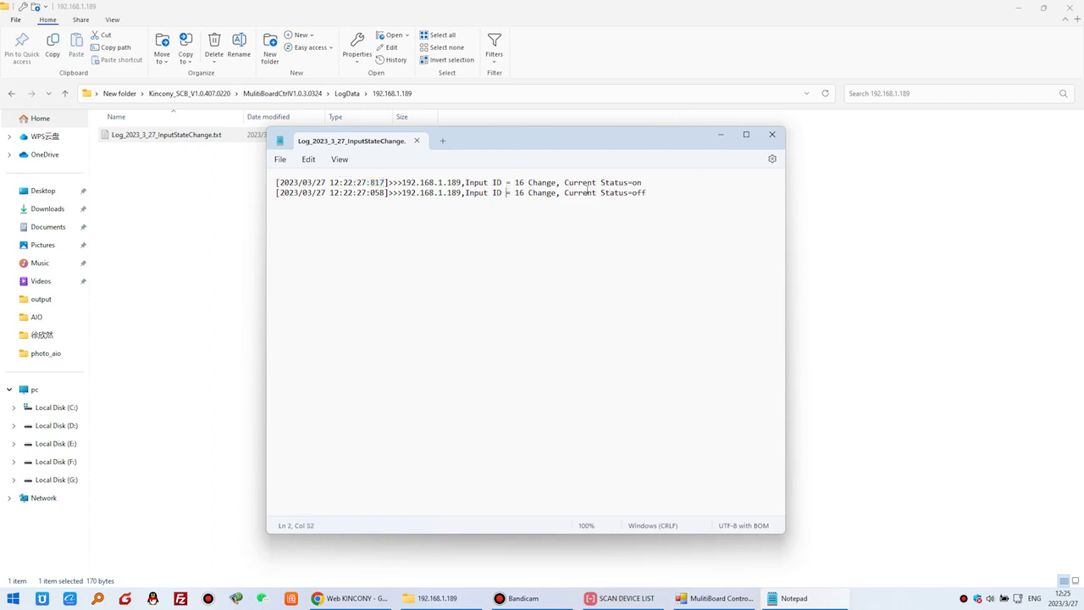
{"action": "left_click", "coordinate": [771, 134]}
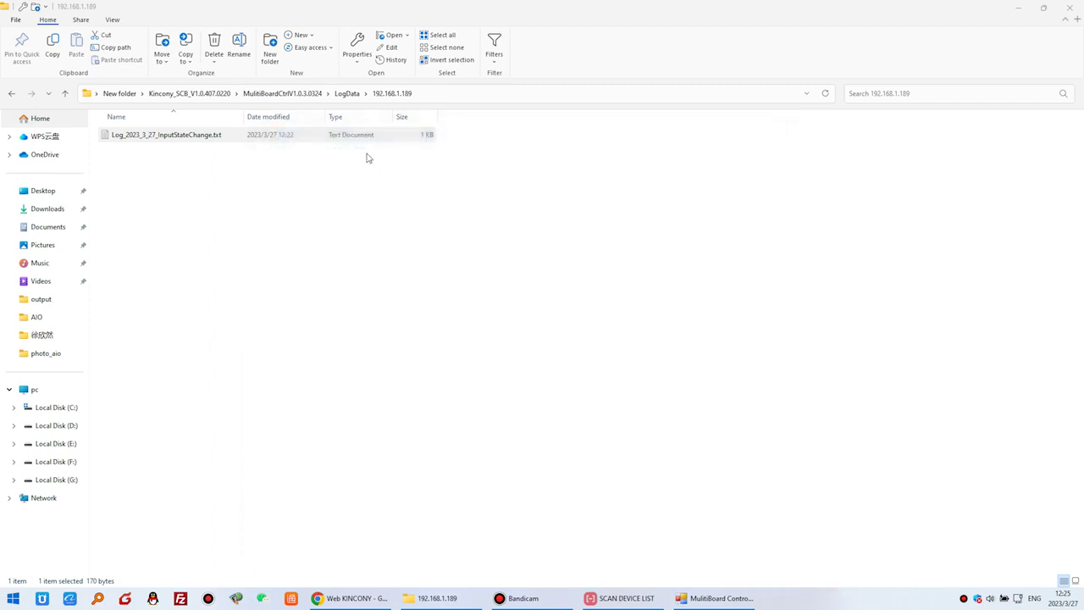
{"action": "left_click", "coordinate": [300, 95]}
Switch to MulitiBoard Control, remove Board-3 (192.168.1.200) and display Board-1 (192.168.1.110).
{"action": "key", "text": "alt+Tab"}
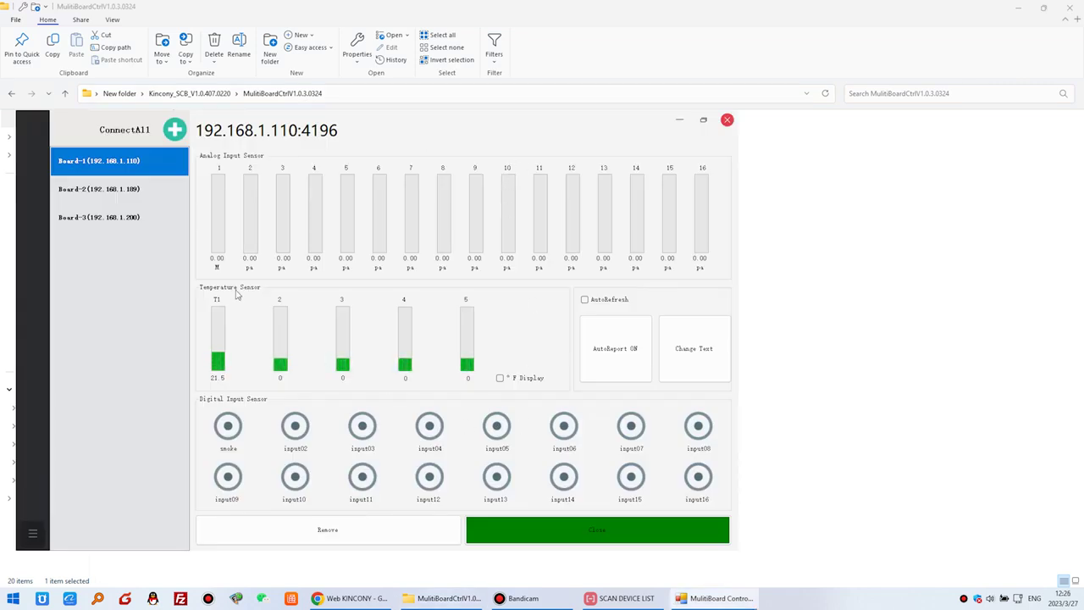
{"action": "left_click", "coordinate": [138, 219]}
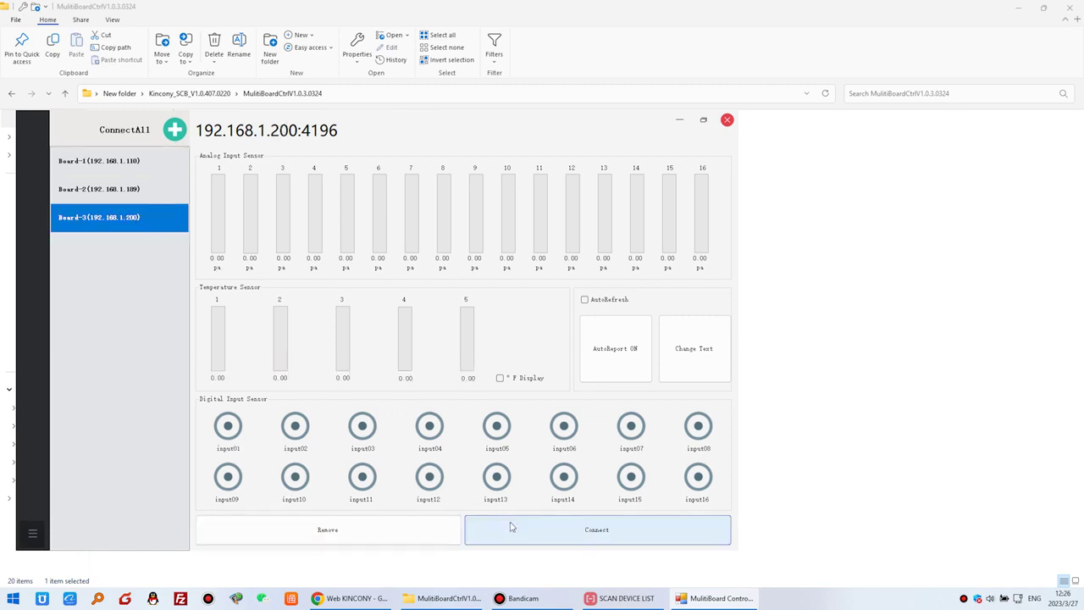
{"action": "left_click", "coordinate": [359, 531]}
{"action": "left_click", "coordinate": [560, 340]}
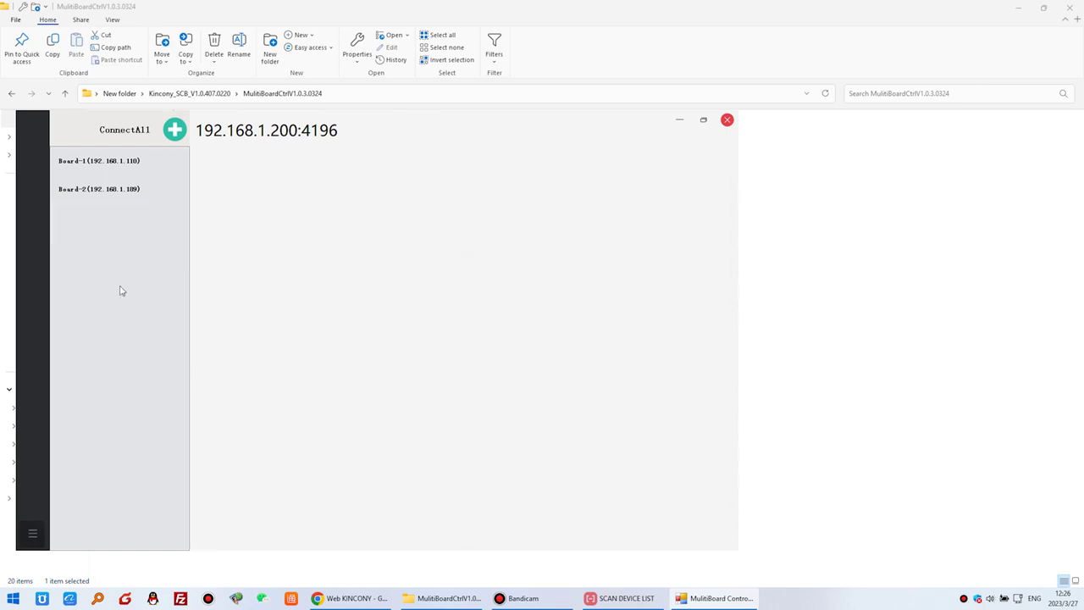
{"action": "left_click", "coordinate": [129, 167]}
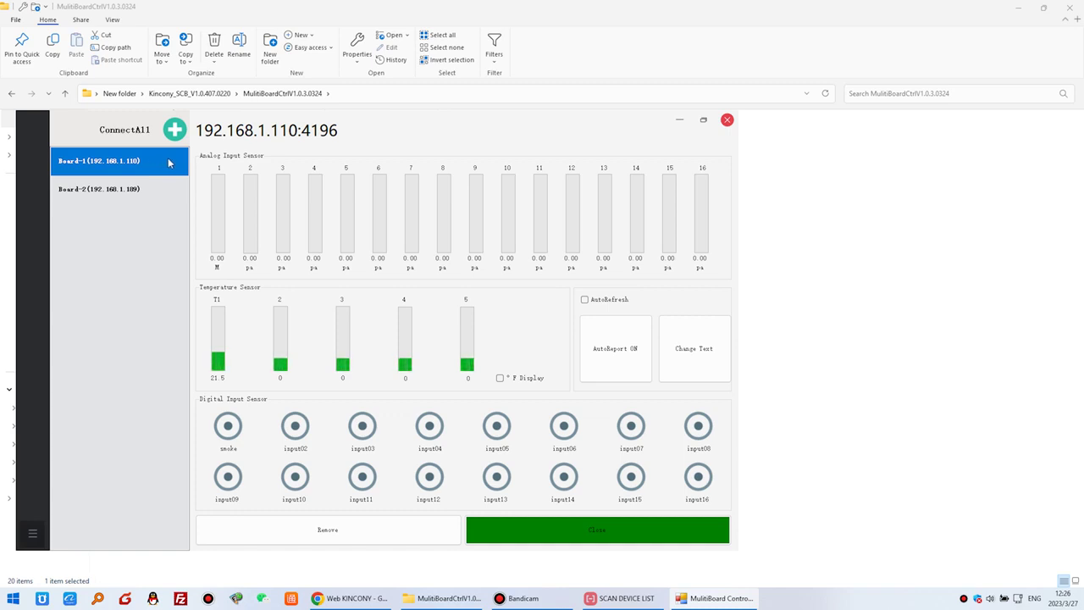
Switch to Chrome's Network Setting page for 192.168.1.110, enable Tuya and set its region to China.
{"action": "key", "text": "alt+Tab"}
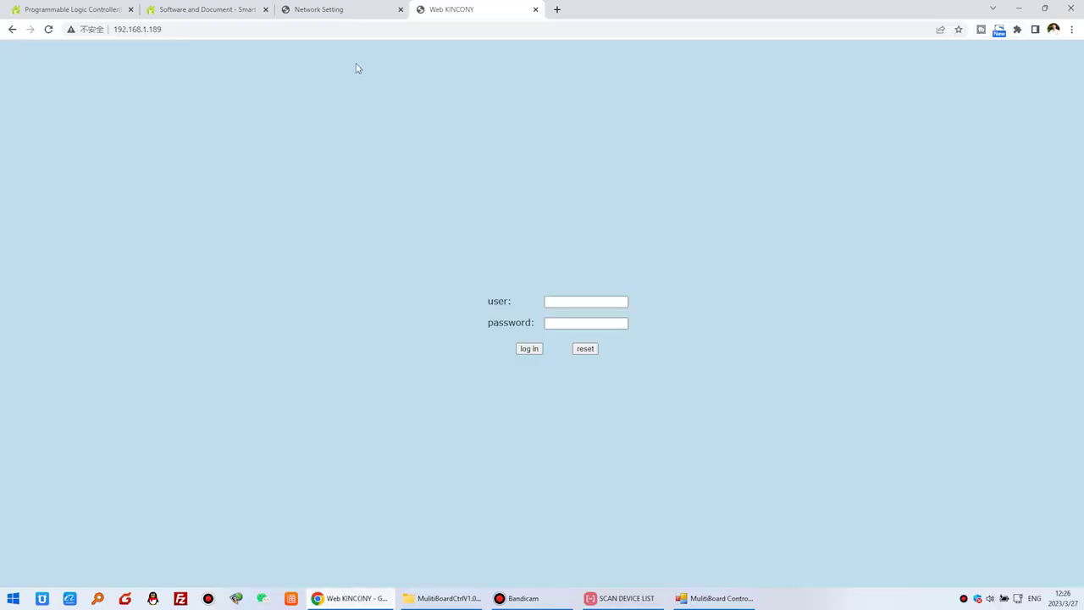
{"action": "left_click", "coordinate": [336, 8]}
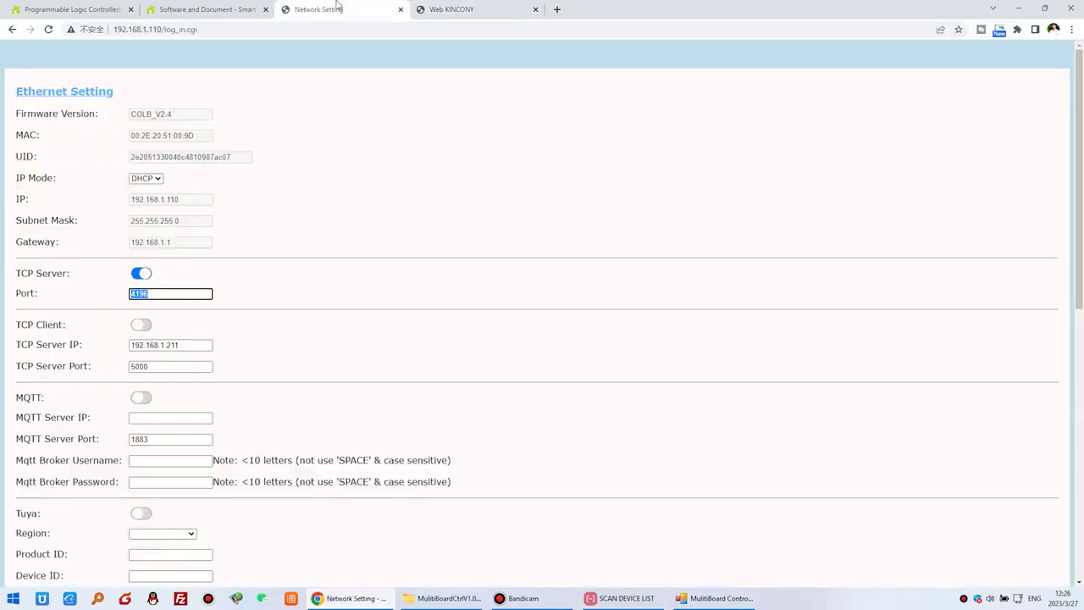
{"action": "left_click", "coordinate": [273, 336]}
{"action": "scroll", "coordinate": [273, 336], "scroll_direction": "down", "scroll_amount": 2}
{"action": "left_click", "coordinate": [142, 402]}
{"action": "scroll", "coordinate": [285, 414], "scroll_direction": "down", "scroll_amount": 1}
{"action": "left_click", "coordinate": [192, 366]}
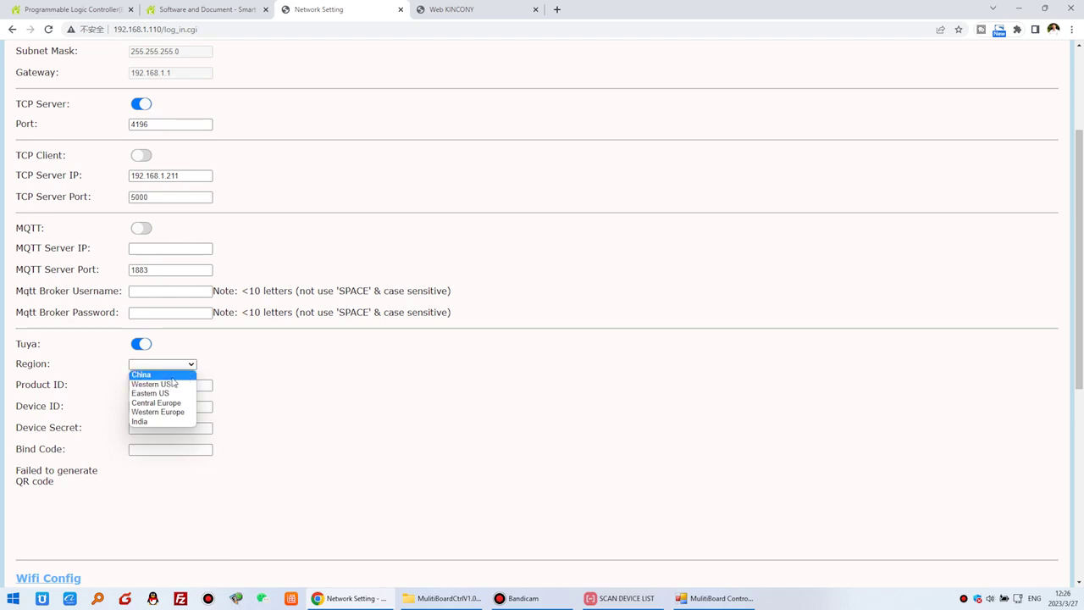
{"action": "left_click", "coordinate": [176, 375]}
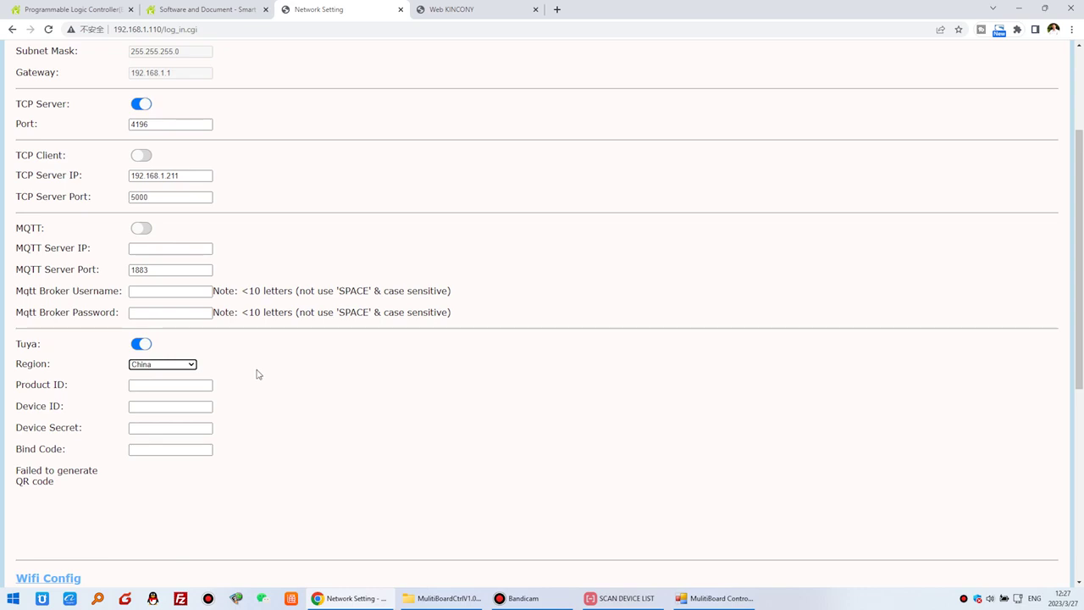
Fill in the Tuya product ID, device ID, device secret and bind code from the saved form entries.
{"action": "left_click", "coordinate": [207, 386]}
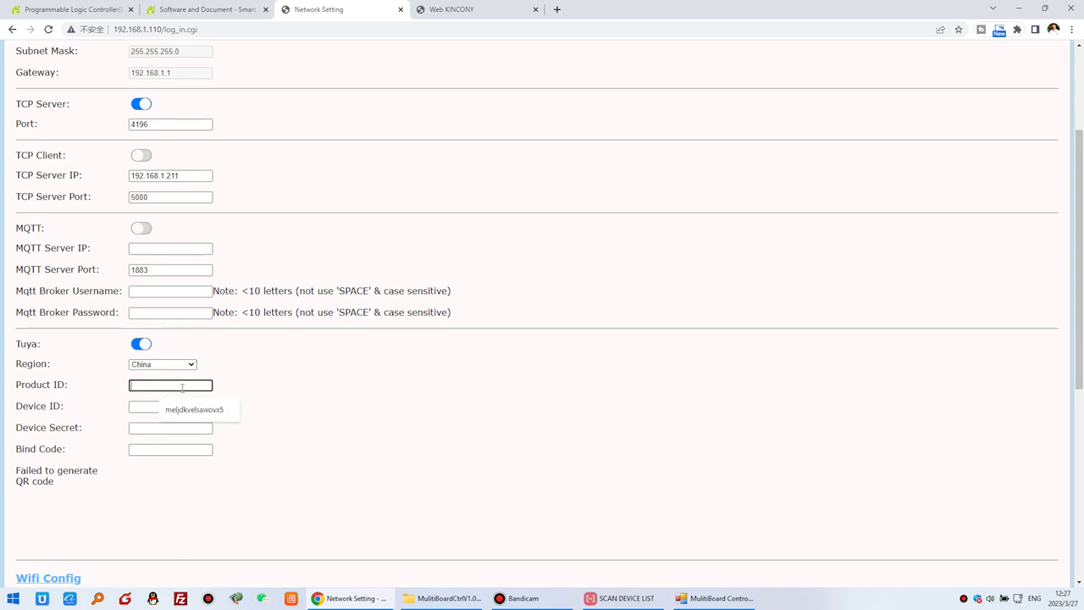
{"action": "left_click", "coordinate": [207, 412]}
{"action": "left_click", "coordinate": [178, 407]}
{"action": "left_click", "coordinate": [204, 432]}
{"action": "left_click", "coordinate": [186, 429]}
{"action": "left_click", "coordinate": [192, 473]}
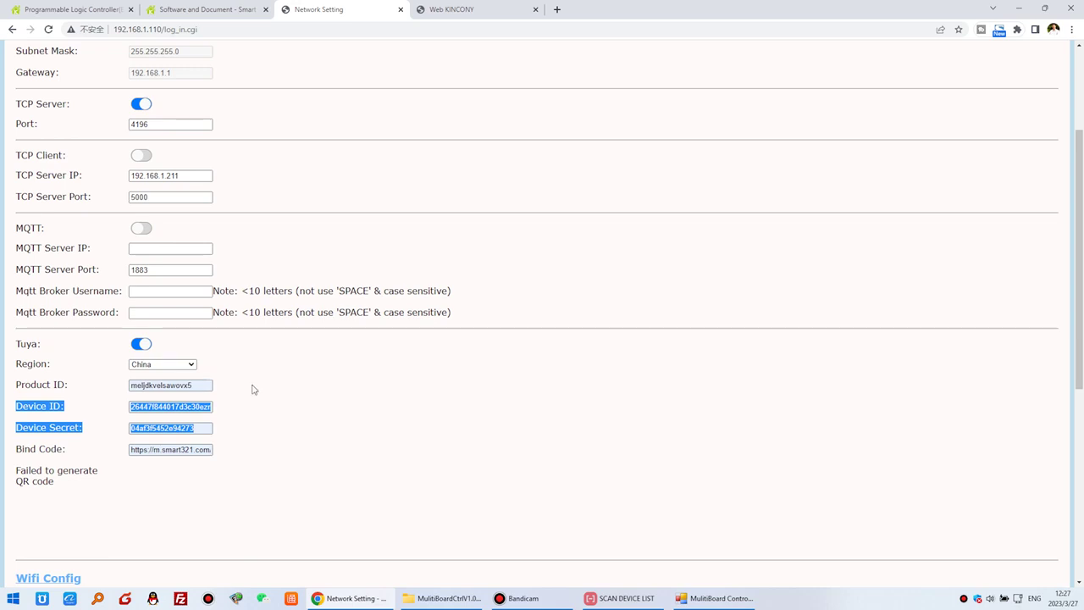
{"action": "left_click", "coordinate": [245, 450]}
{"action": "left_click_drag", "start_coordinate": [164, 424], "coordinate": [82, 391]}
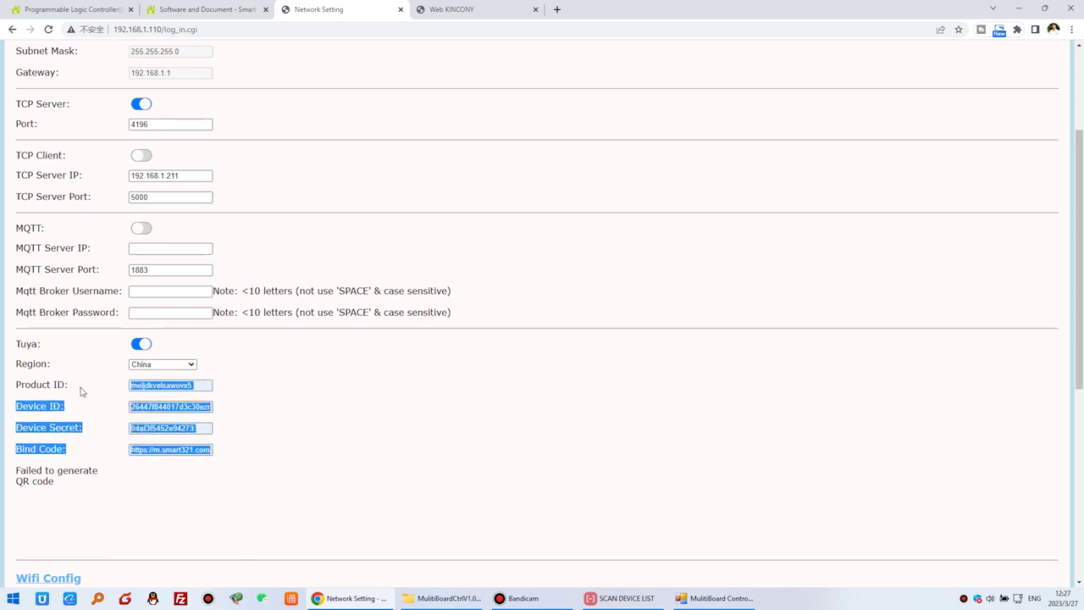
{"action": "left_click", "coordinate": [226, 392]}
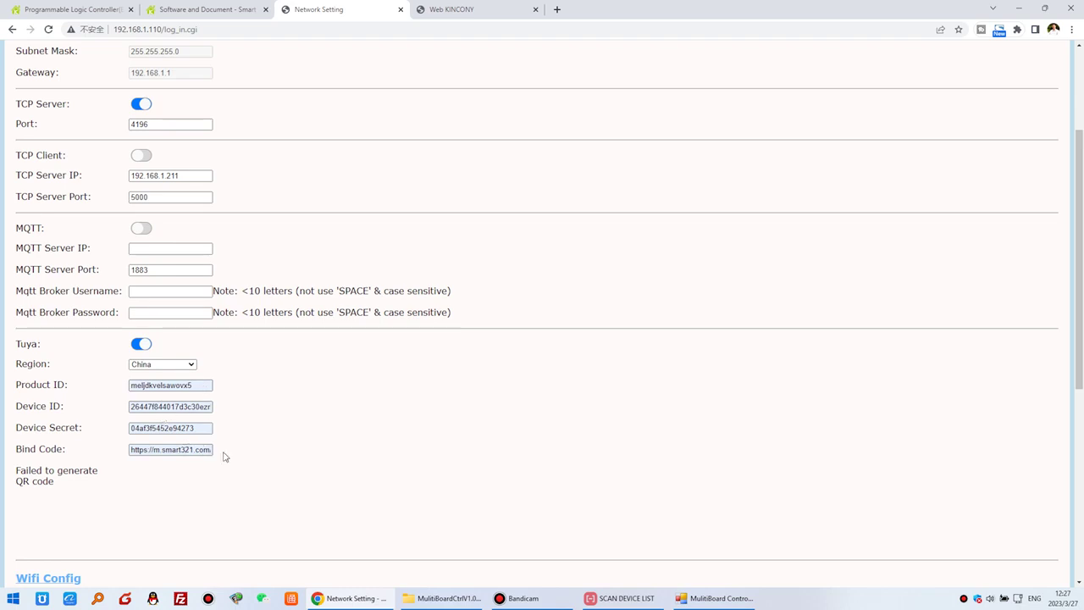
Save the settings and reset the board, then log in again with the user name and password to reach the Tuya QR code.
{"action": "scroll", "coordinate": [245, 453], "scroll_direction": "down", "scroll_amount": 5}
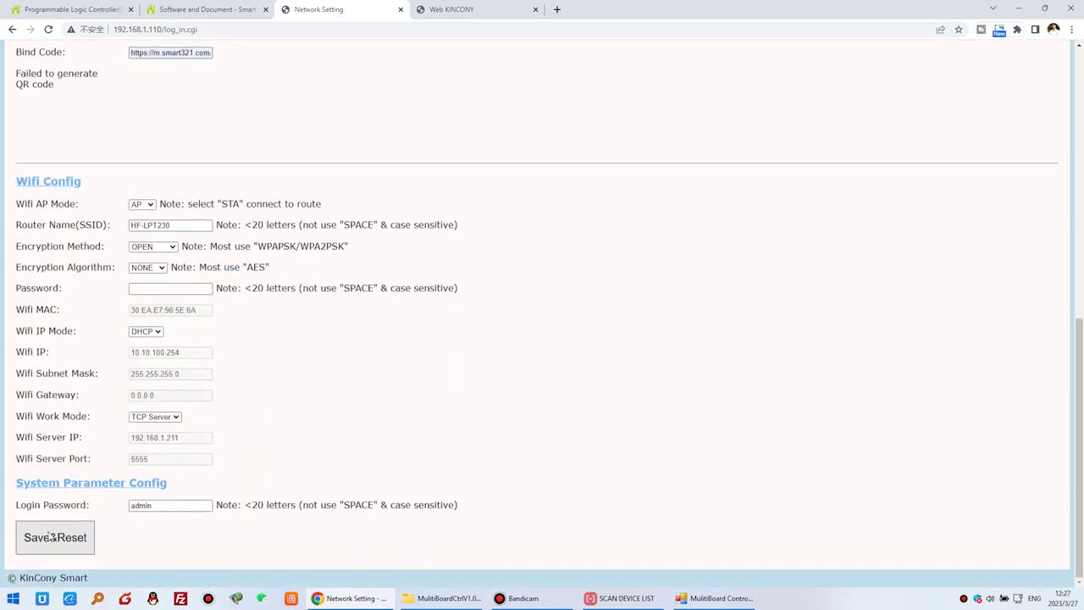
{"action": "left_click", "coordinate": [52, 537]}
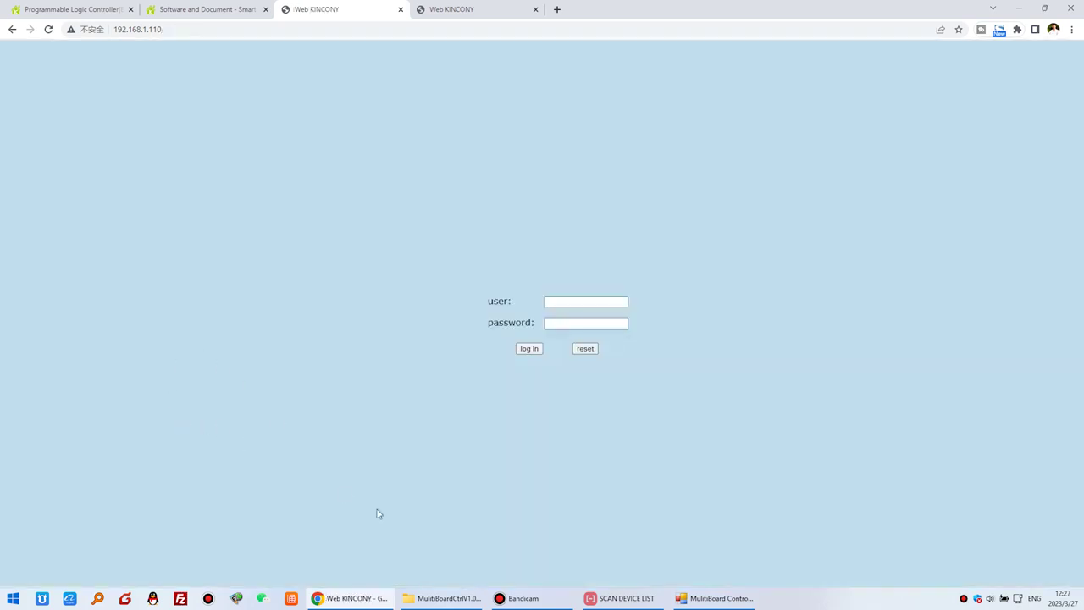
{"action": "left_click", "coordinate": [583, 327]}
{"action": "left_click", "coordinate": [583, 344]}
{"action": "left_click", "coordinate": [531, 350]}
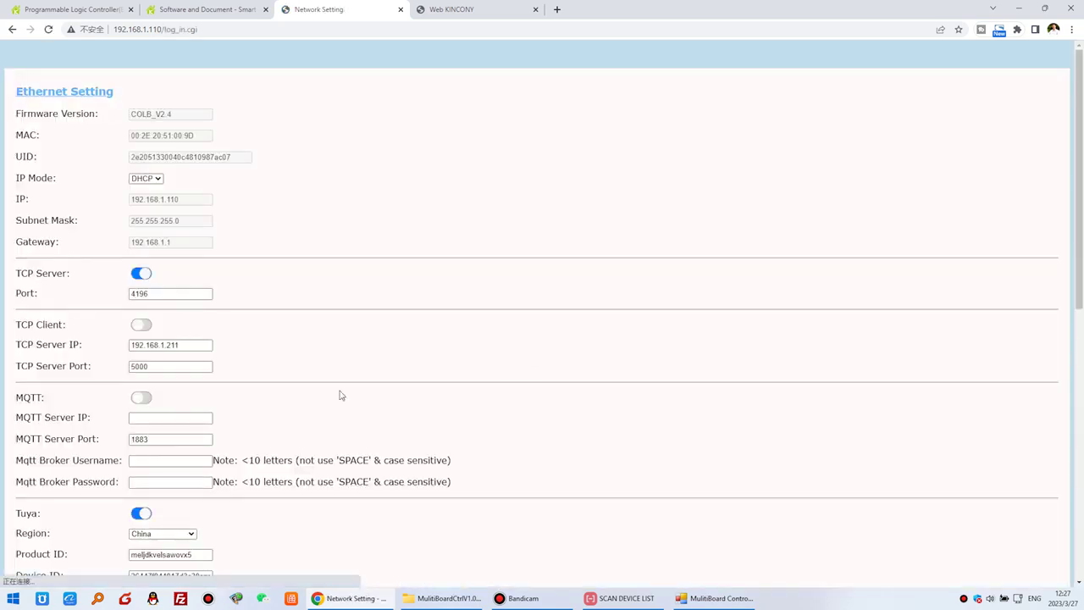
{"action": "scroll", "coordinate": [336, 394], "scroll_direction": "down", "scroll_amount": 3}
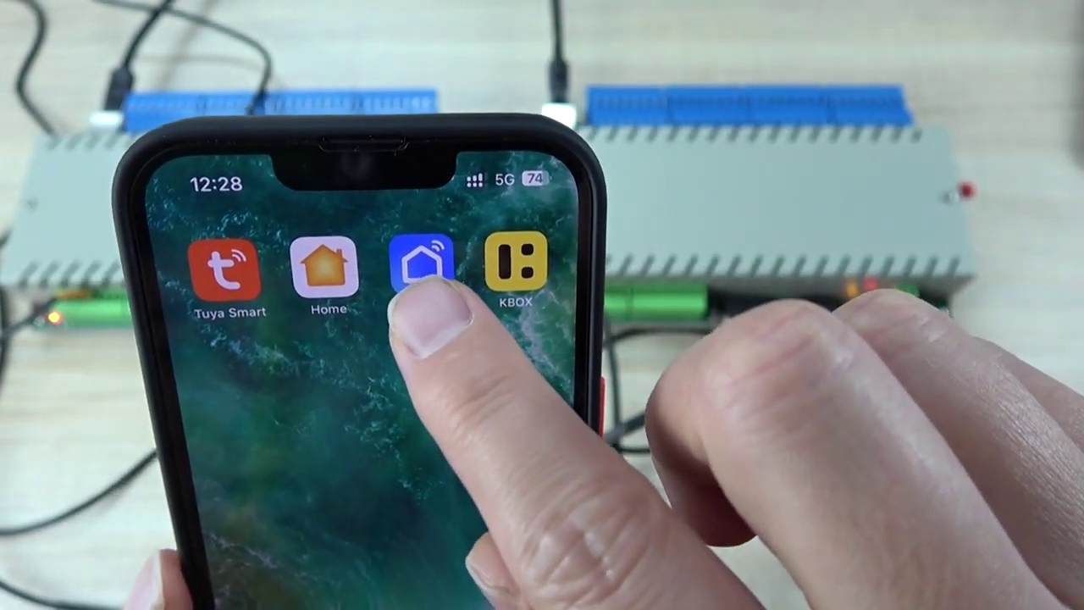
{"action": "left_click", "coordinate": [432, 259]}
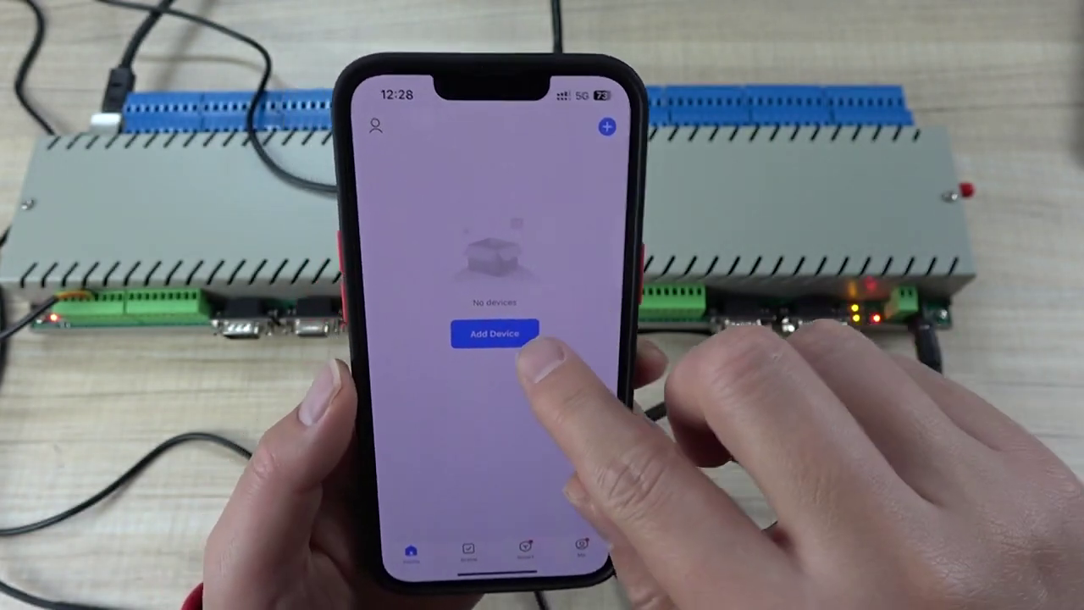
{"action": "left_click", "coordinate": [463, 343]}
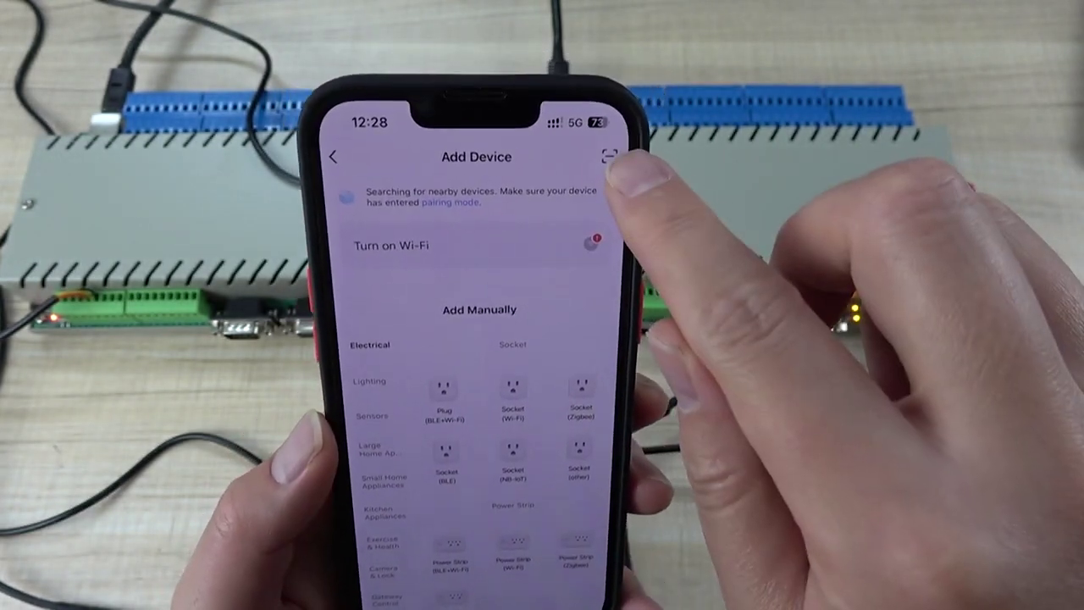
{"action": "left_click", "coordinate": [615, 135]}
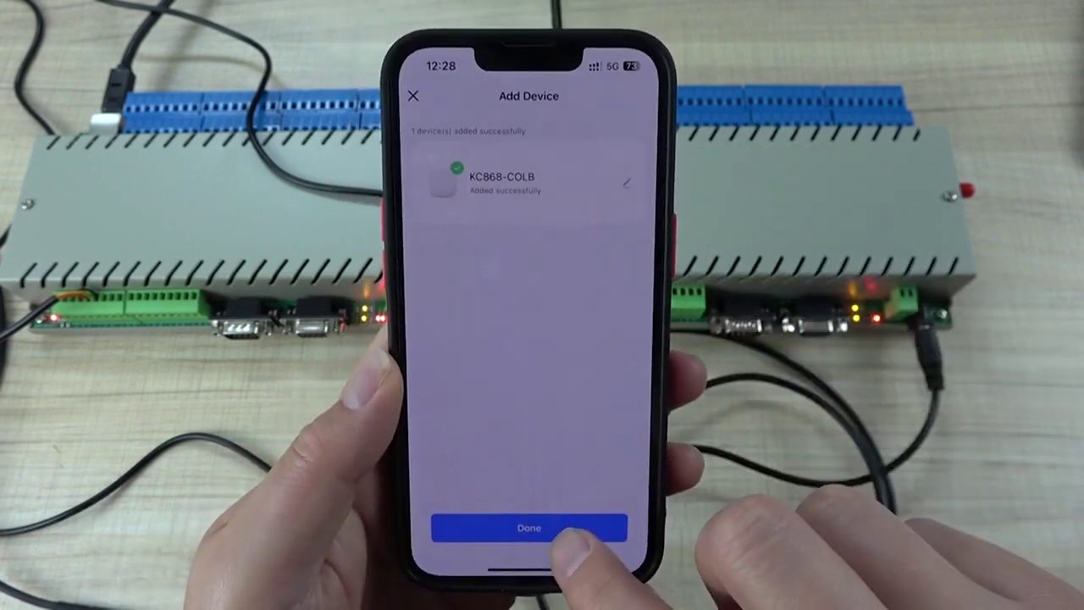
{"action": "left_click", "coordinate": [511, 531]}
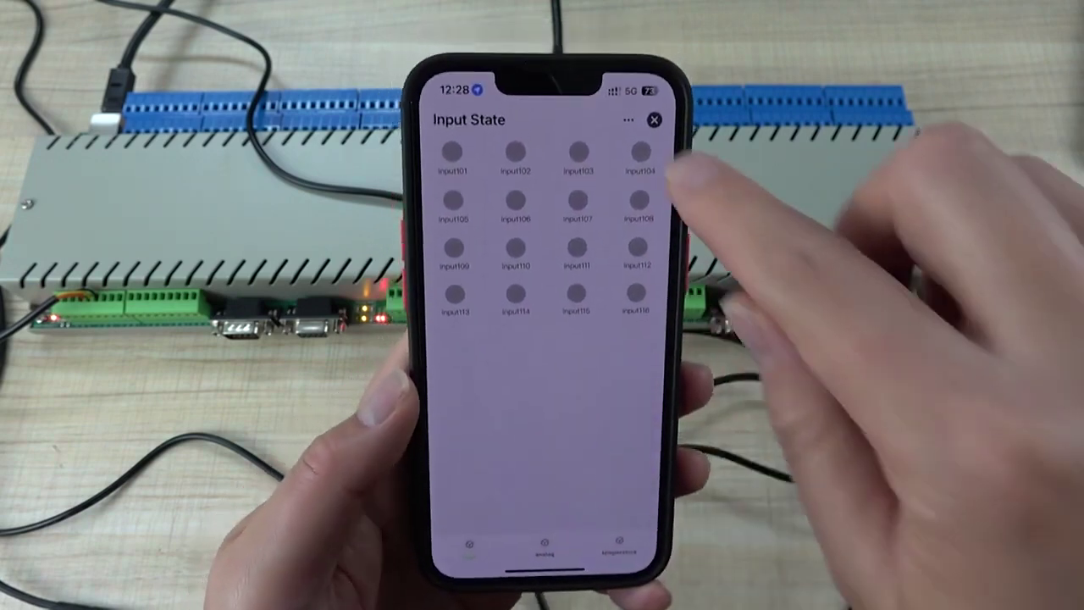
{"action": "left_click", "coordinate": [627, 127]}
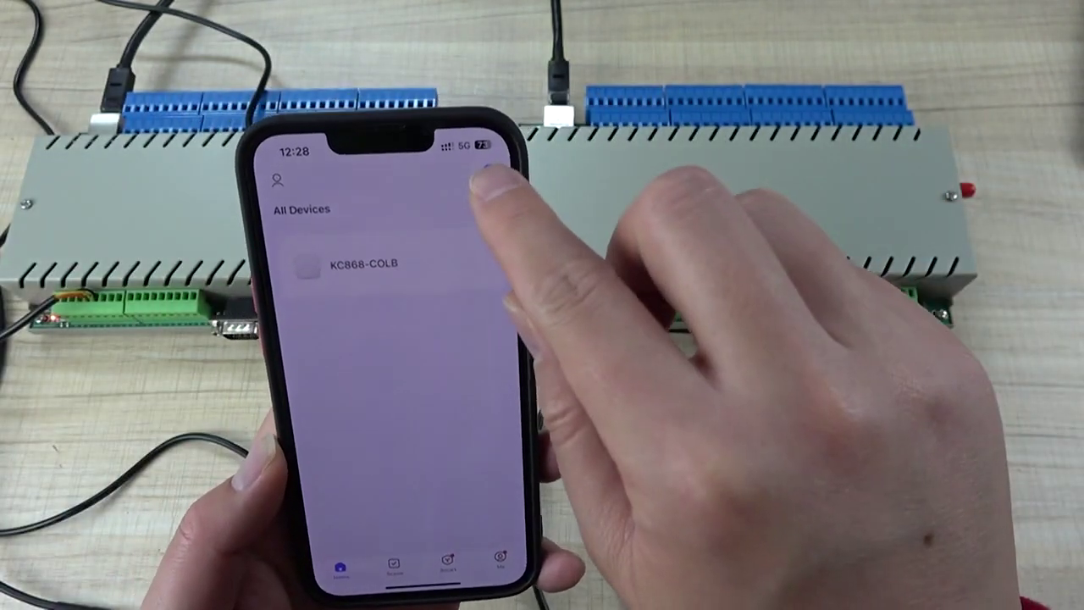
{"action": "left_click", "coordinate": [487, 170]}
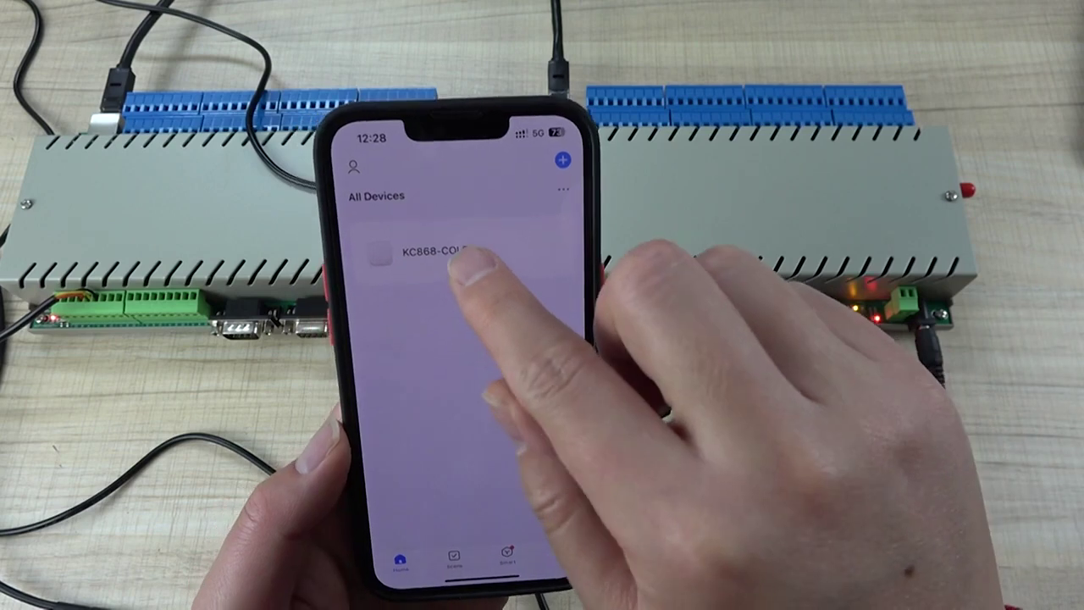
{"action": "left_click", "coordinate": [475, 239]}
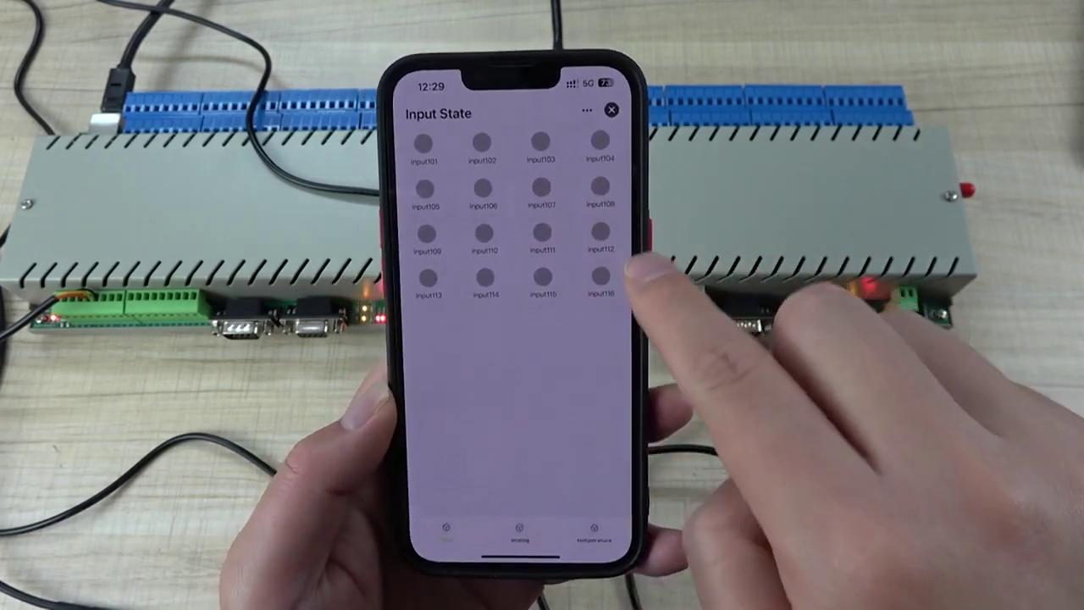
{"action": "left_click", "coordinate": [519, 533]}
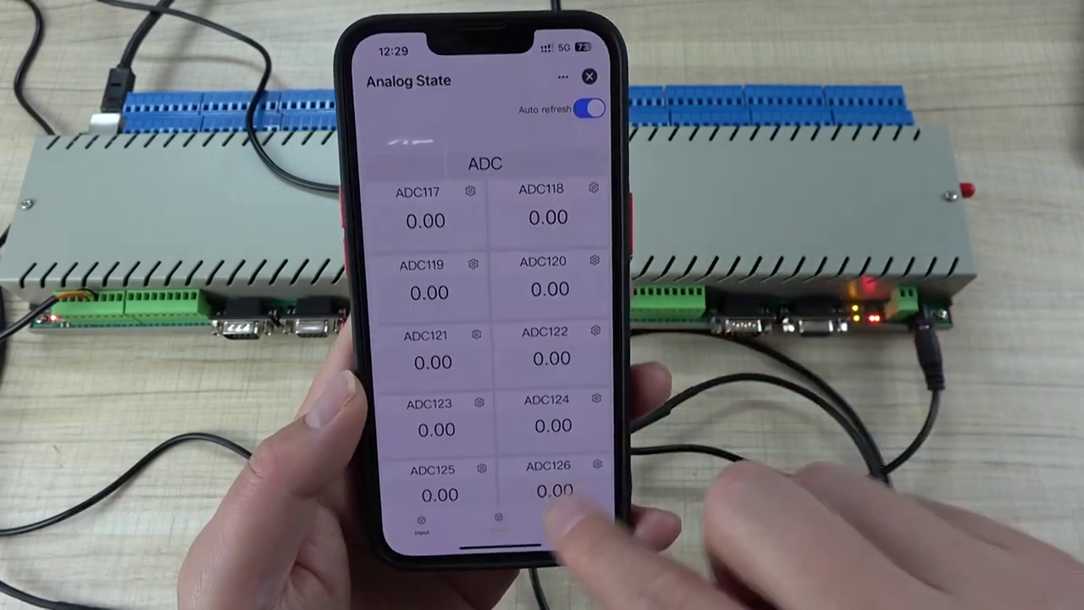
{"action": "scroll", "coordinate": [524, 355], "scroll_direction": "down", "scroll_amount": 3}
{"action": "scroll", "coordinate": [559, 330], "scroll_direction": "up", "scroll_amount": 3}
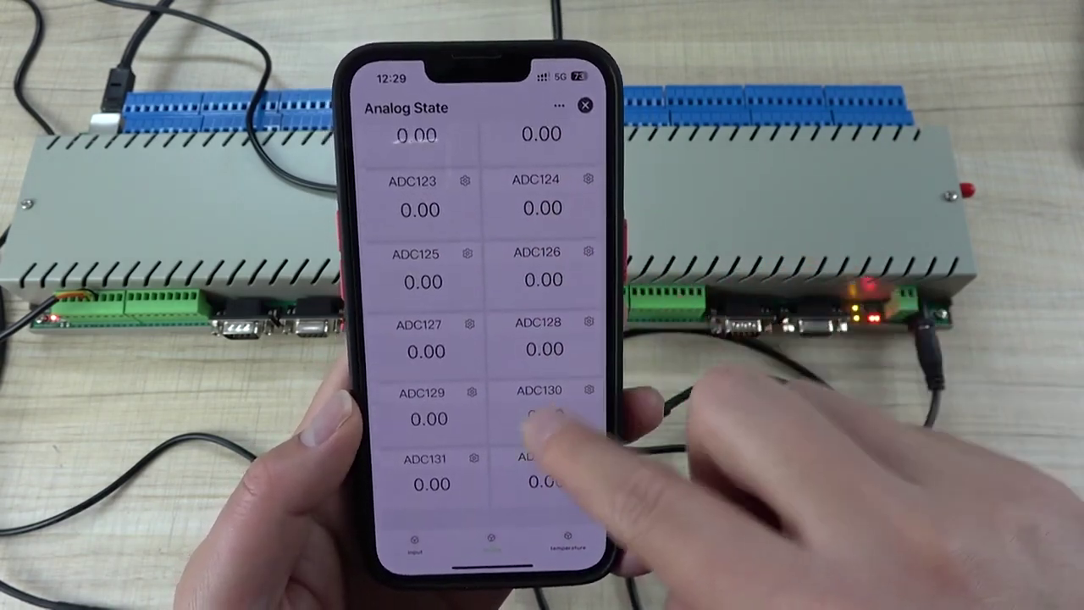
{"action": "left_click", "coordinate": [576, 532]}
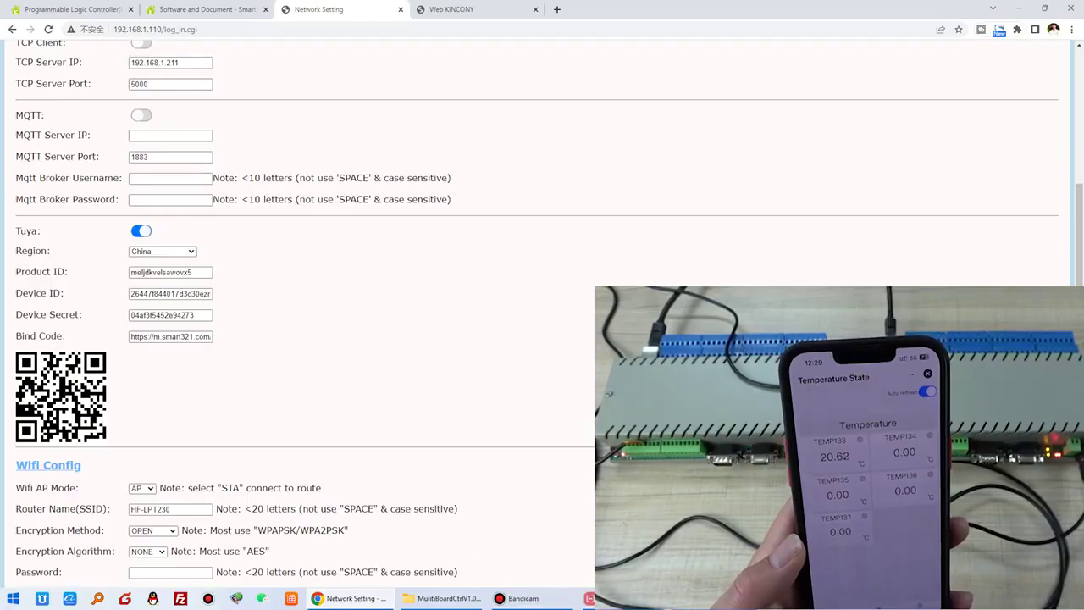
Switch back to MulitiBoard Control with Board-1 (192.168.1.110) displayed.
{"action": "key", "text": "alt+Tab"}
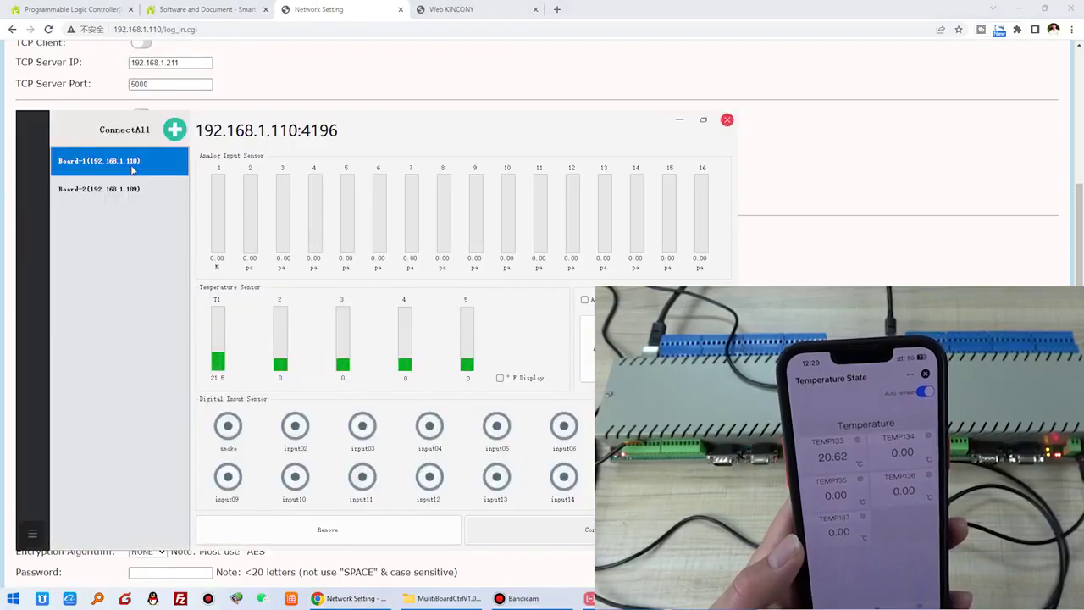